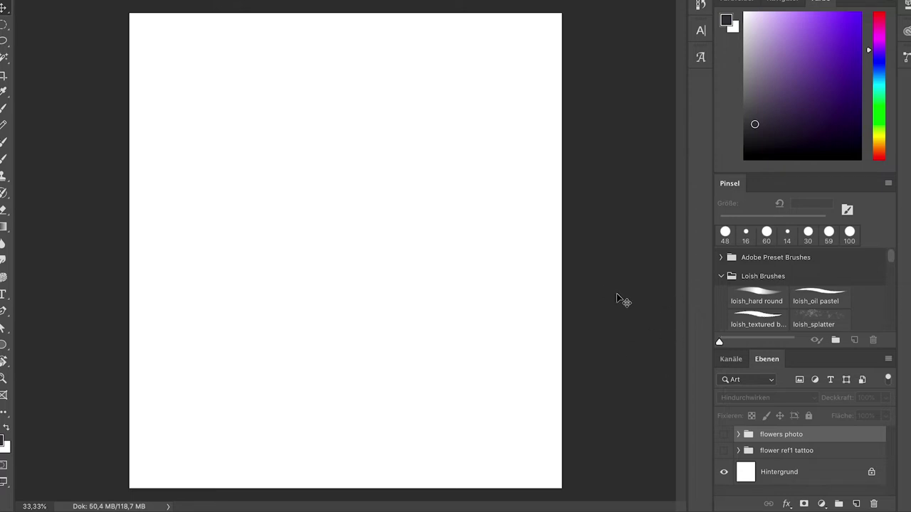
- Show the "flowers photo" group and move the pale pink peony photo down between the eucalyptus and protea photos
left_click(723, 440)
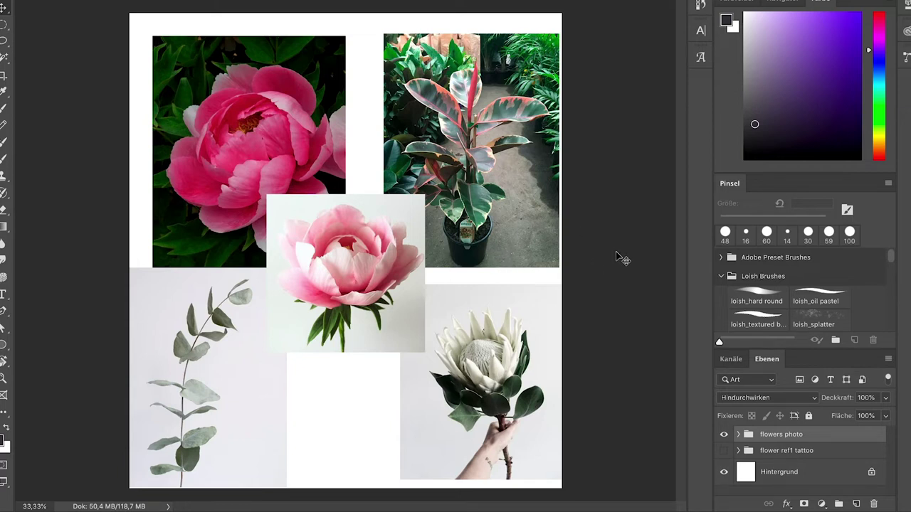
left_click(391, 316)
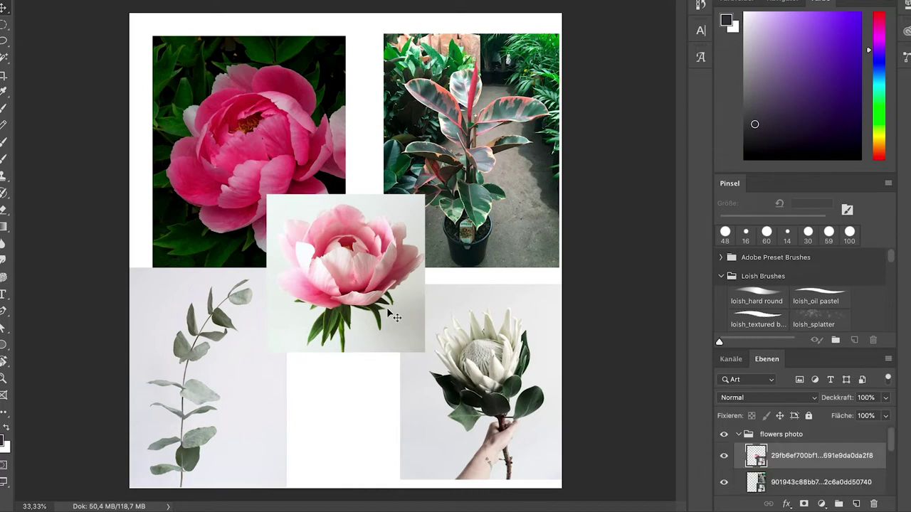
left_click_drag(392, 315, 388, 373)
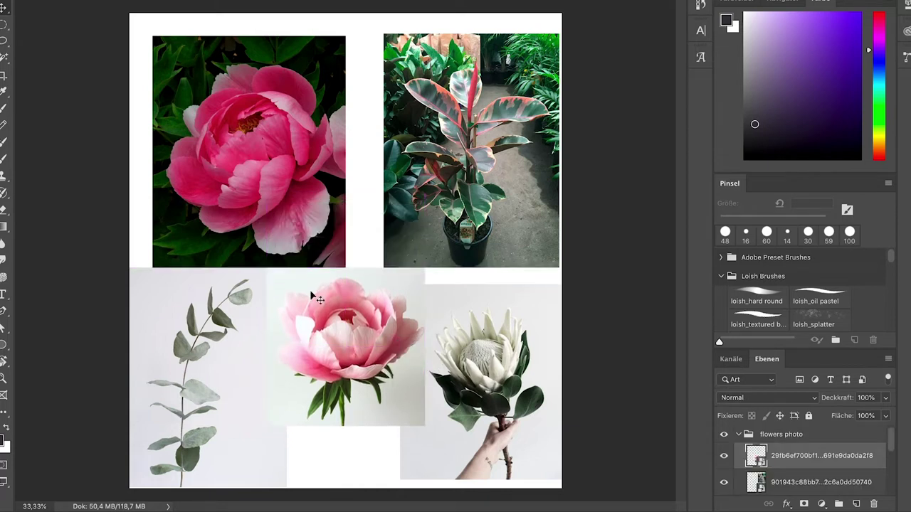
- Add a new empty layer above the peony photo and set the colour picker's hue to pinkish red
left_click(740, 312)
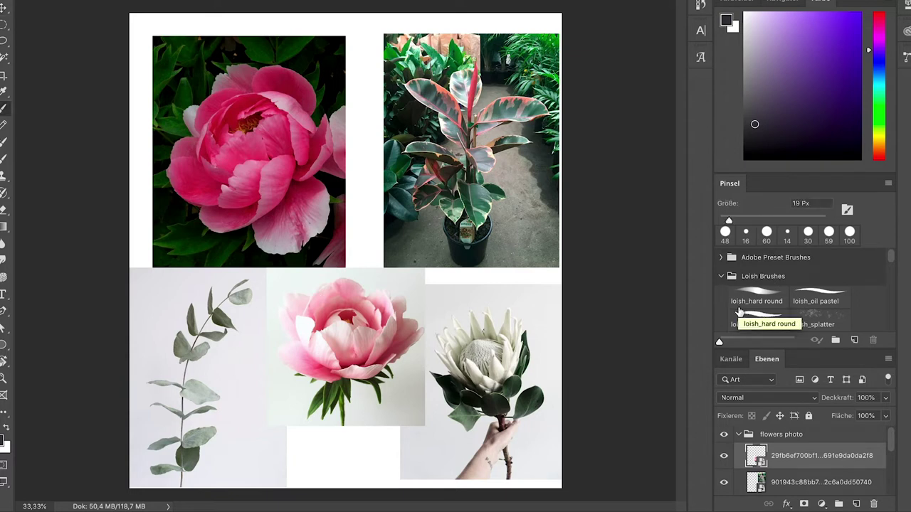
key("v")
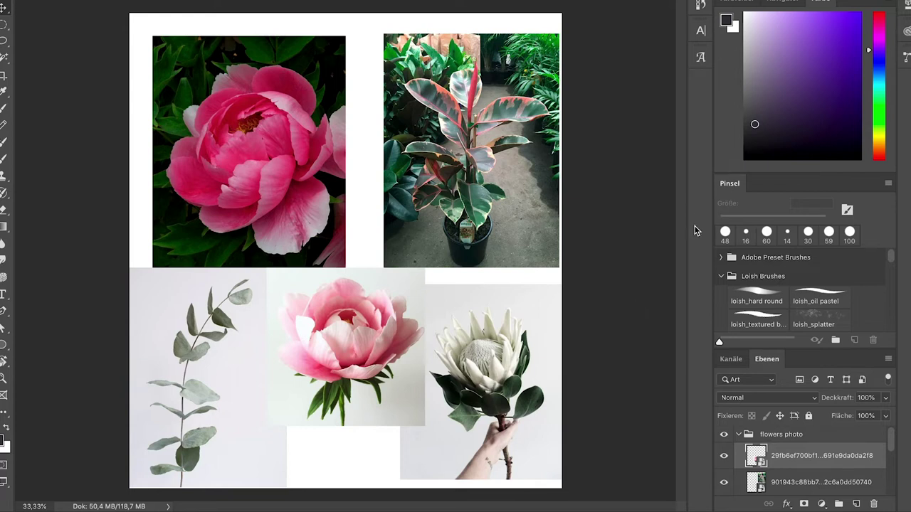
left_click(877, 17)
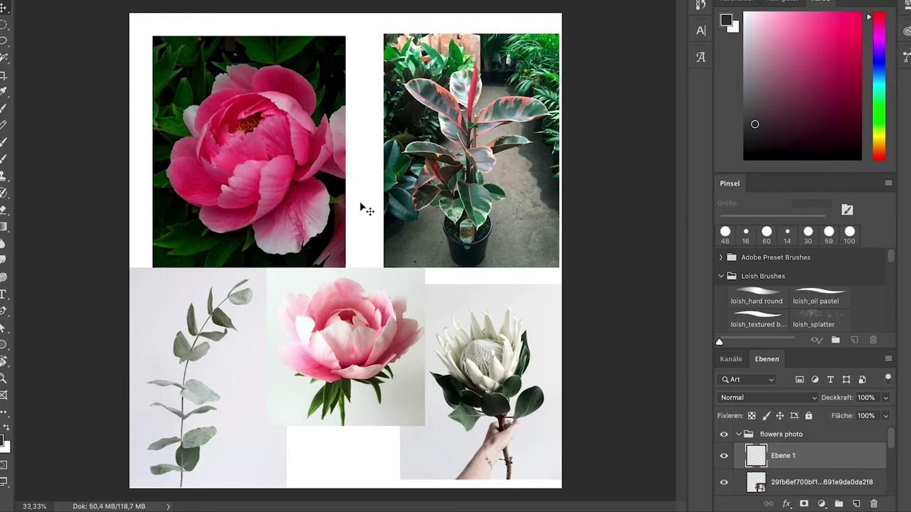
- Lower the opacity of the "flowers photo" group to 37%
scroll(361, 203, "up", 4)
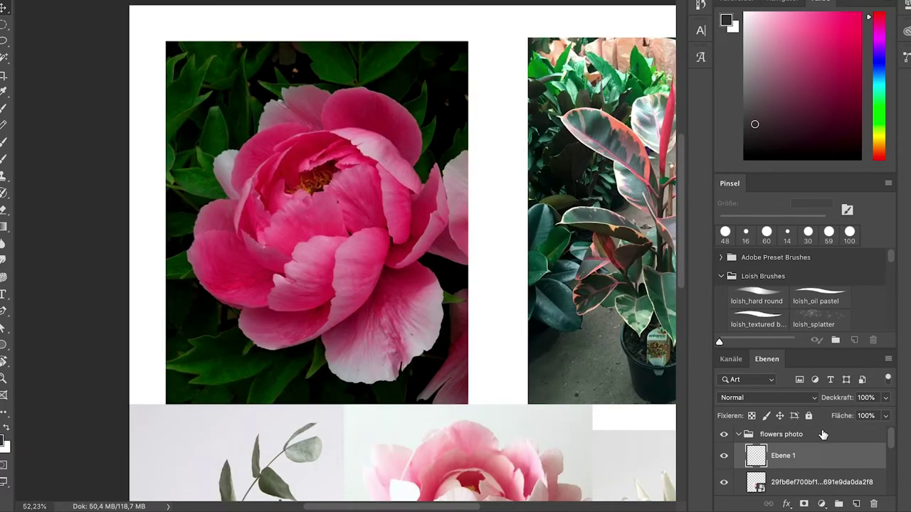
left_click(821, 432)
left_click(885, 397)
left_click_drag(887, 414, 847, 419)
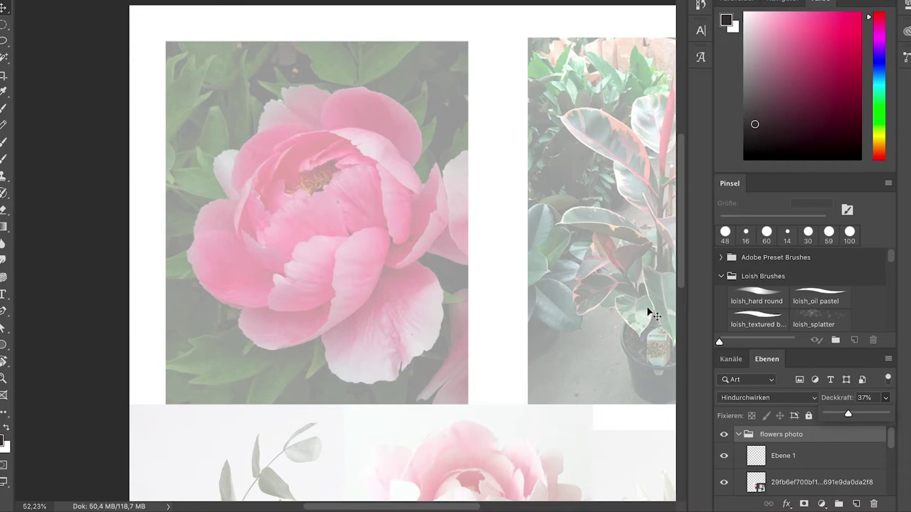
- Move the empty layer "Ebene 1" out of the "flowers photo" group to the top of the layer stack
left_click(857, 504)
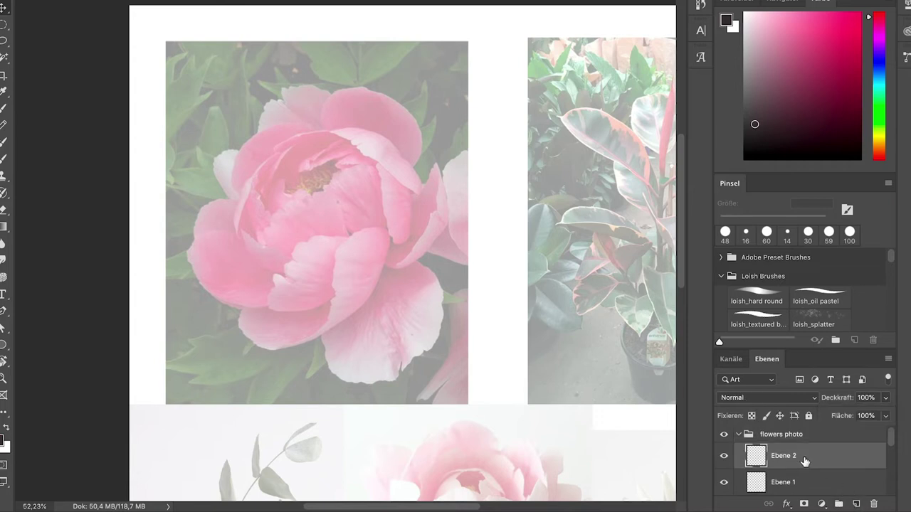
key("super+z")
left_click_drag(803, 463, 791, 430)
- Trace the main circle and outer petals of the dark-background peony in muted pink with the loish_hard round brush at 60 px
left_click(765, 296)
left_click(751, 218)
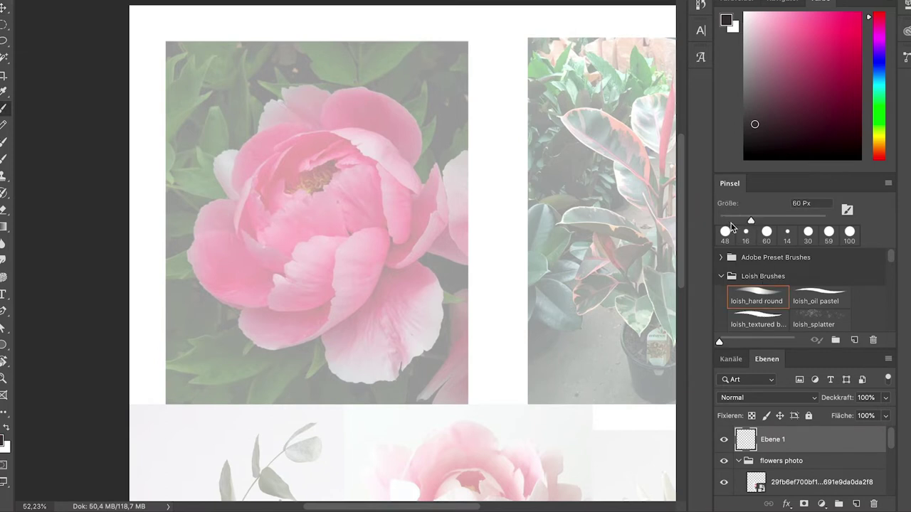
left_click(770, 65)
mouse_move(319, 134)
left_mouse_down()
mouse_move(294, 139)
mouse_move(409, 163)
mouse_move(395, 245)
left_mouse_up()
mouse_move(249, 162)
left_mouse_down()
mouse_move(265, 107)
mouse_move(411, 178)
left_mouse_up()
mouse_move(238, 184)
left_mouse_down()
mouse_move(210, 195)
mouse_move(247, 316)
mouse_move(346, 308)
left_mouse_up()
mouse_move(324, 354)
left_mouse_down()
mouse_move(354, 377)
mouse_move(431, 252)
mouse_move(427, 165)
mouse_move(410, 182)
left_mouse_up()
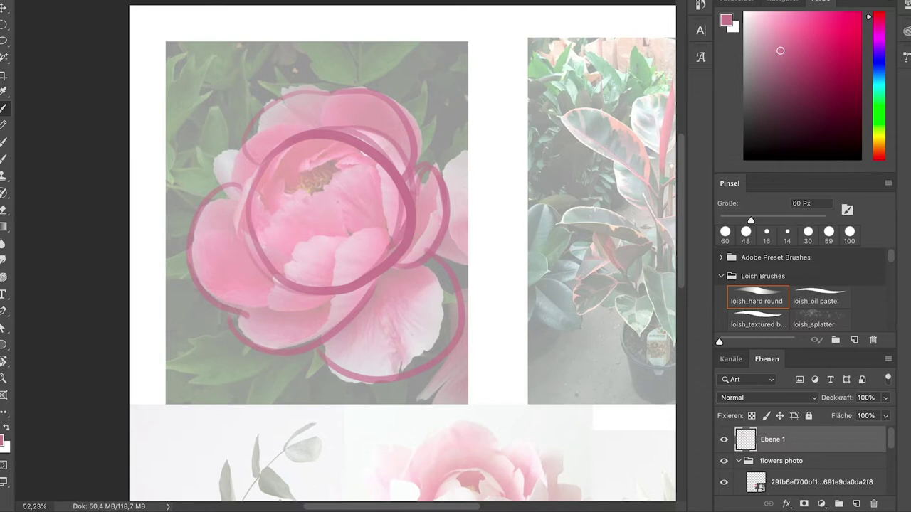
- Toggle the visibility of the "flowers photo" group to compare the peony sketch with the photo
left_click(724, 461)
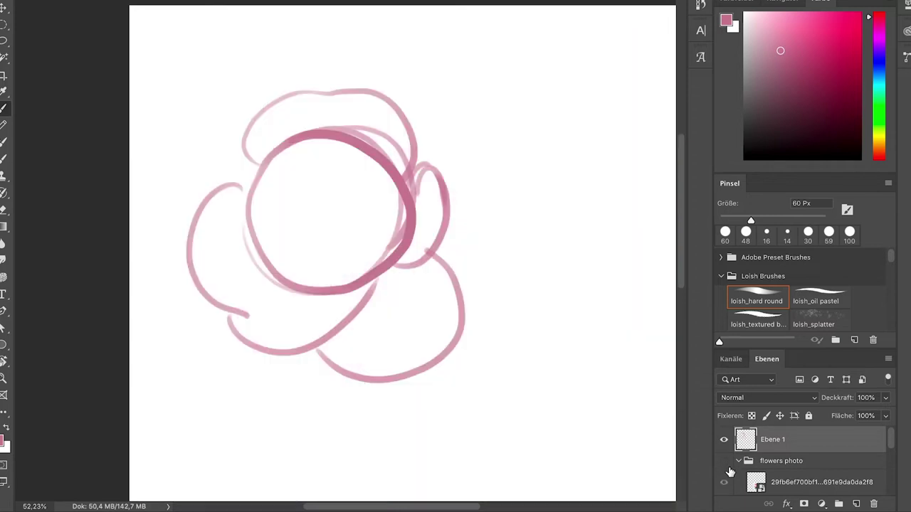
left_click(724, 462)
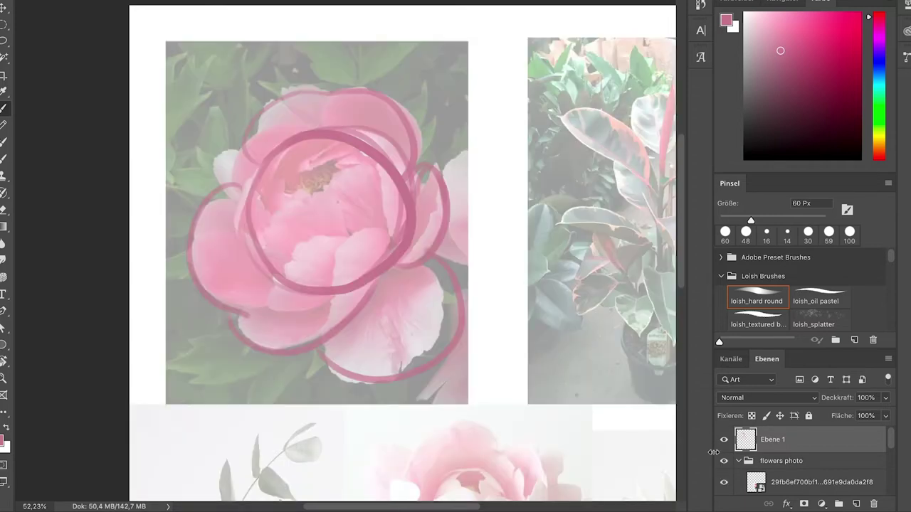
left_click(724, 461)
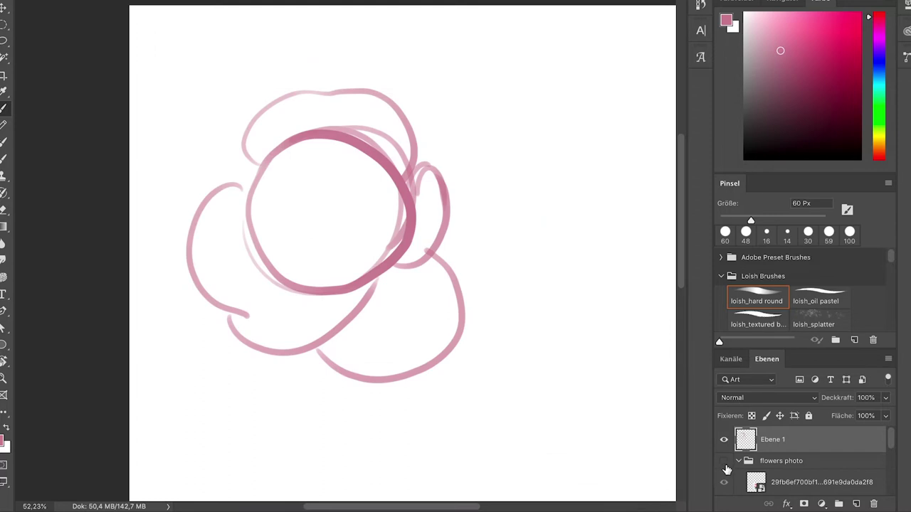
left_click(724, 461)
left_click(724, 462)
mouse_move(590, 214)
left_mouse_down()
mouse_move(509, 234)
mouse_move(555, 316)
left_mouse_up()
left_click_drag(608, 163, 633, 199)
left_click_drag(527, 264, 606, 365)
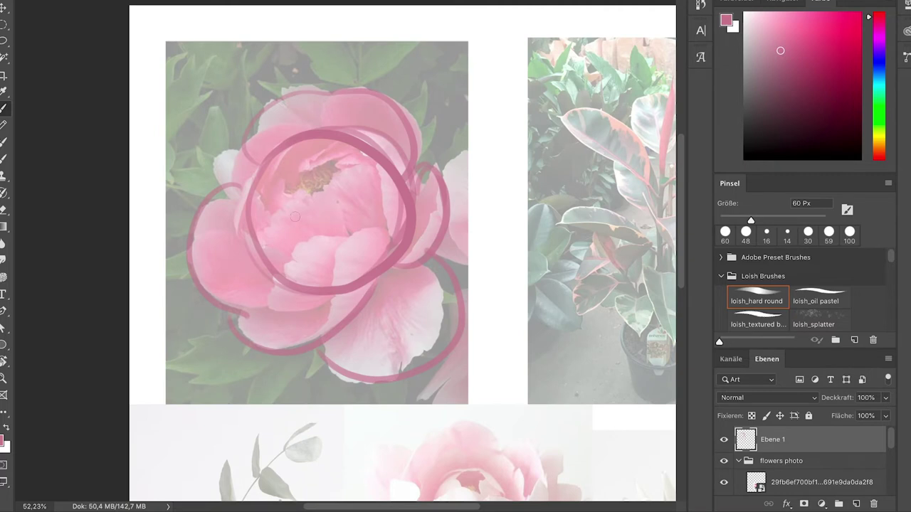
- Sketch a small centre circle and the inner petal lines inside the large peony's main circle
mouse_move(294, 216)
left_mouse_down()
mouse_move(335, 174)
mouse_move(313, 188)
left_mouse_up()
mouse_move(269, 239)
left_mouse_down()
mouse_move(347, 226)
mouse_move(382, 247)
left_mouse_up()
left_click_drag(353, 191, 380, 194)
left_click_drag(319, 139, 324, 181)
left_click_drag(252, 194, 311, 171)
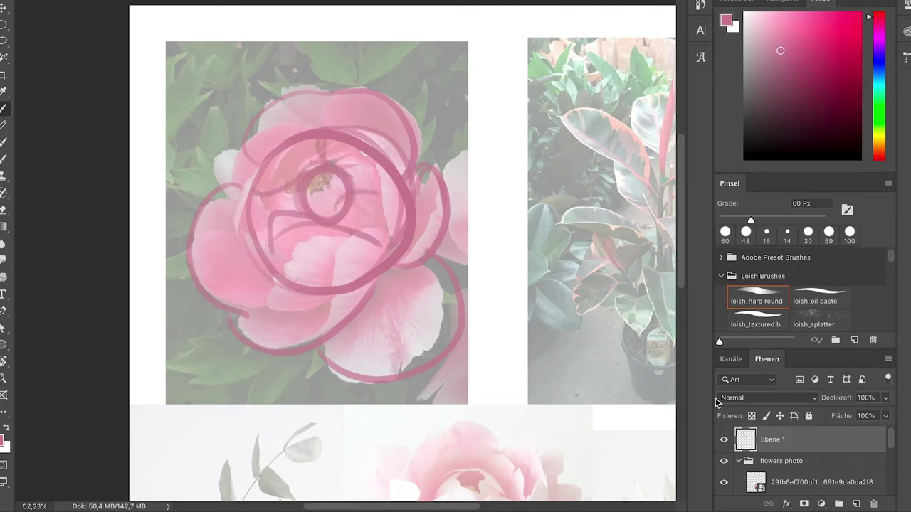
- Hide the photos and sketch a simple head-and-shoulders figure with round flower shapes at both shoulders beside the peony
left_click(724, 462)
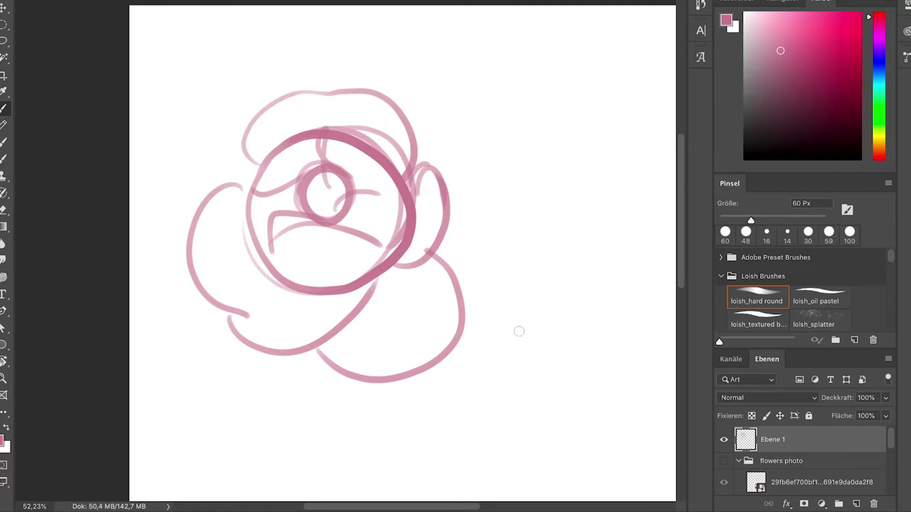
key("ctrl+0")
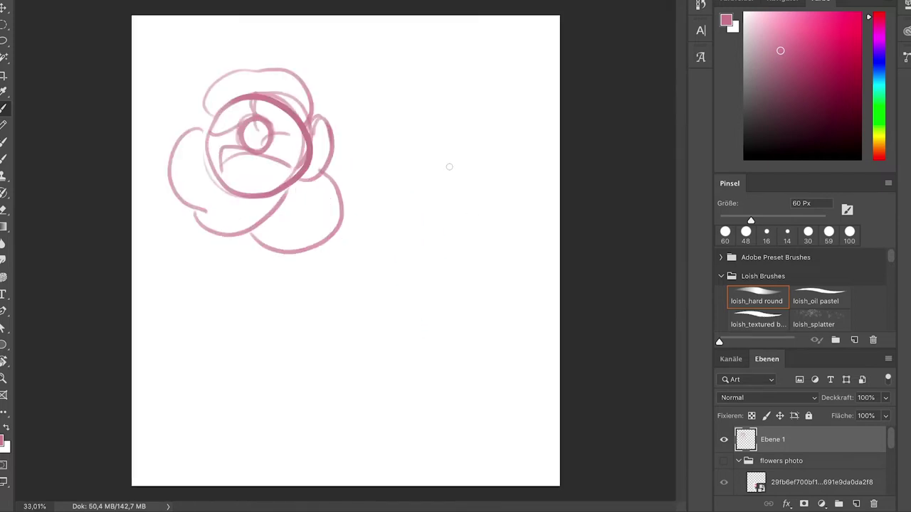
left_click_drag(455, 148, 466, 148)
left_click_drag(455, 206, 445, 269)
left_click_drag(485, 206, 508, 249)
left_click_drag(426, 249, 512, 227)
mouse_move(419, 249)
left_mouse_down()
mouse_move(438, 316)
mouse_move(455, 285)
left_mouse_up()
left_click_drag(410, 232, 419, 243)
mouse_move(525, 267)
left_mouse_down()
mouse_move(539, 299)
mouse_move(519, 269)
left_mouse_up()
mouse_move(511, 260)
left_mouse_down()
mouse_move(537, 260)
mouse_move(532, 288)
left_mouse_up()
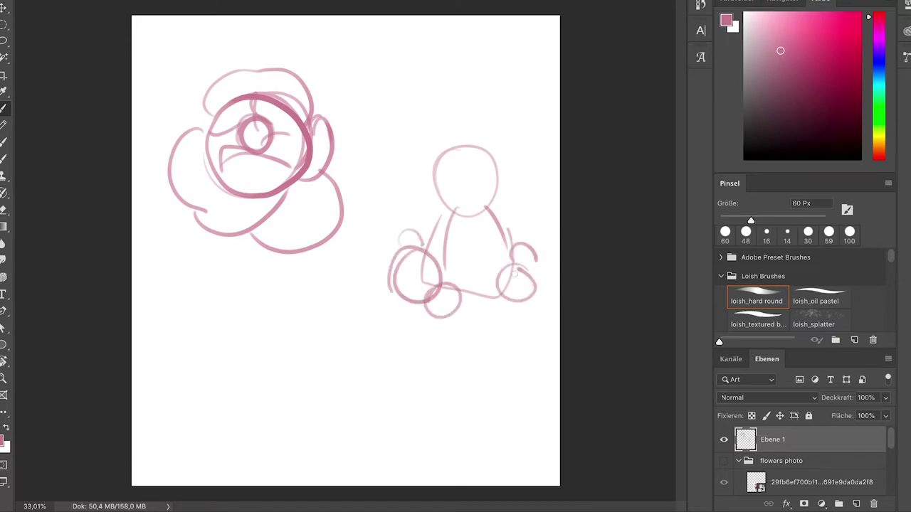
- Add pointed leaves around the round flower shapes on both sides of the figure
mouse_move(425, 298)
left_mouse_down()
mouse_move(386, 316)
mouse_move(424, 301)
left_mouse_up()
left_click_drag(419, 245, 432, 250)
left_click_drag(371, 251, 398, 254)
left_click_drag(500, 237, 519, 263)
left_click_drag(525, 214, 531, 268)
mouse_move(551, 240)
left_mouse_down()
mouse_move(532, 271)
mouse_move(541, 310)
left_mouse_up()
left_click_drag(541, 311, 507, 295)
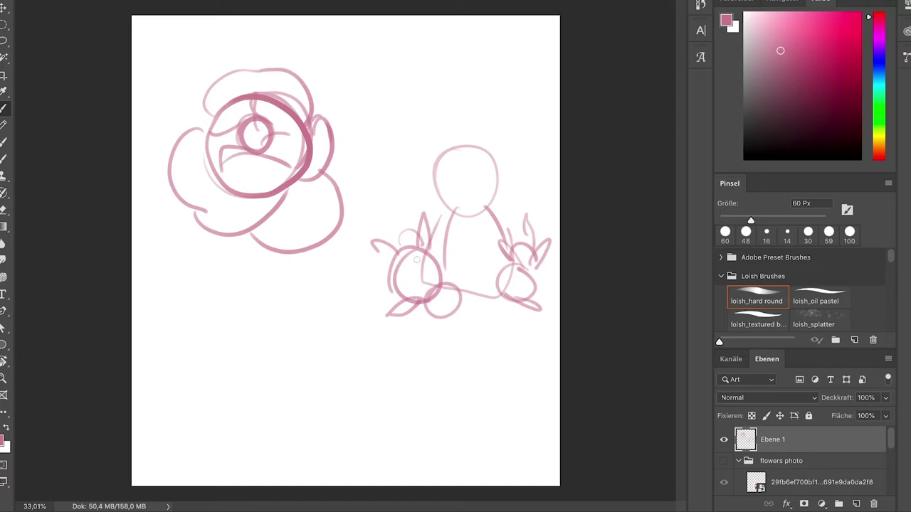
mouse_move(428, 264)
left_mouse_down()
mouse_move(420, 288)
mouse_move(434, 260)
mouse_move(409, 295)
left_mouse_up()
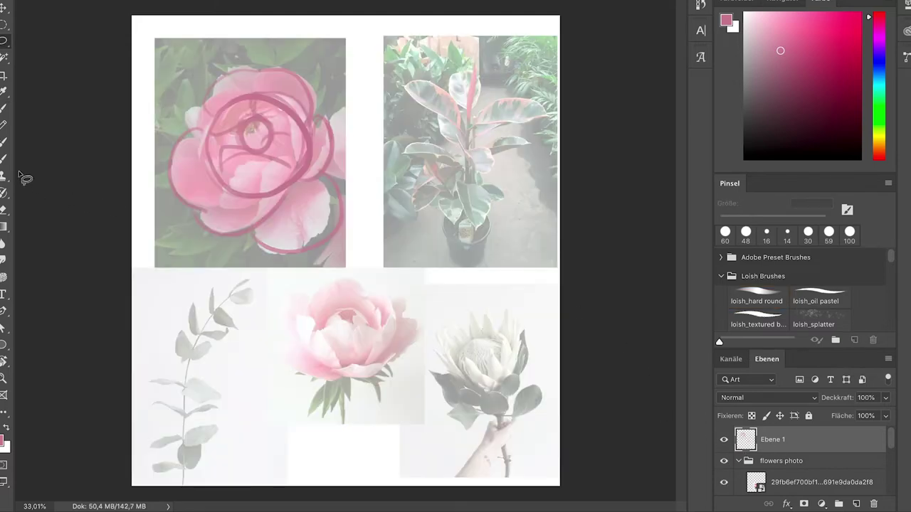
- Trace the centre circle and petals of the pale pink peony, and check the sketch with the photos hidden
key("b")
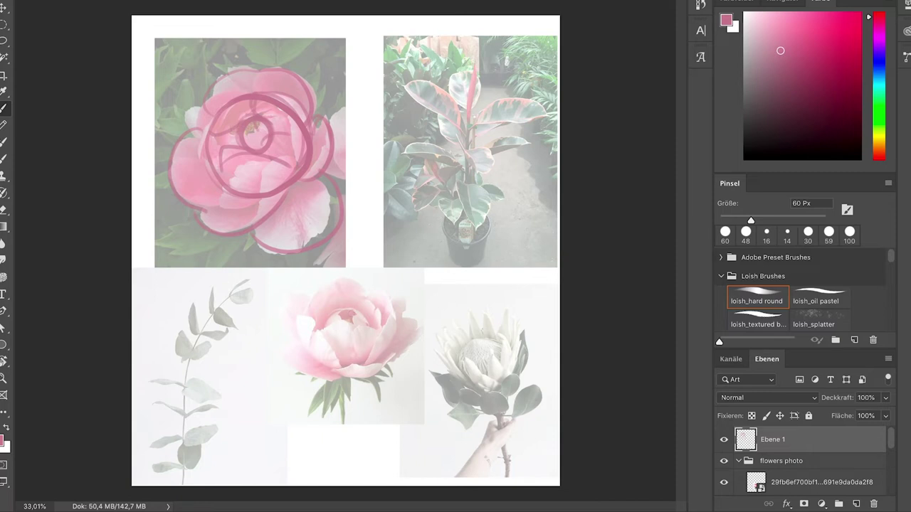
mouse_move(338, 311)
left_mouse_down()
mouse_move(323, 345)
mouse_move(362, 308)
left_mouse_up()
mouse_move(334, 370)
left_mouse_down()
mouse_move(286, 310)
mouse_move(415, 326)
mouse_move(342, 378)
left_mouse_up()
mouse_move(337, 320)
left_mouse_down()
mouse_move(373, 355)
mouse_move(378, 339)
mouse_move(362, 364)
mouse_move(389, 326)
mouse_move(362, 376)
mouse_move(298, 318)
mouse_move(322, 355)
left_mouse_up()
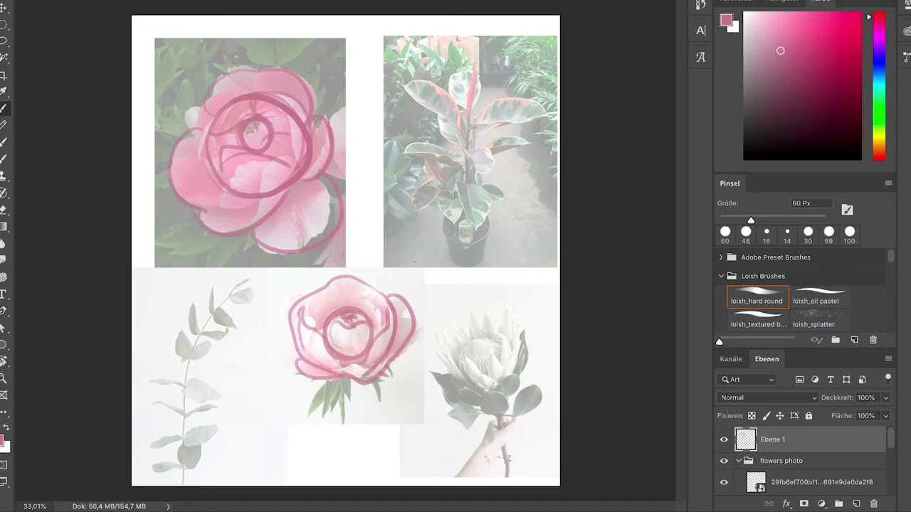
left_click(723, 460)
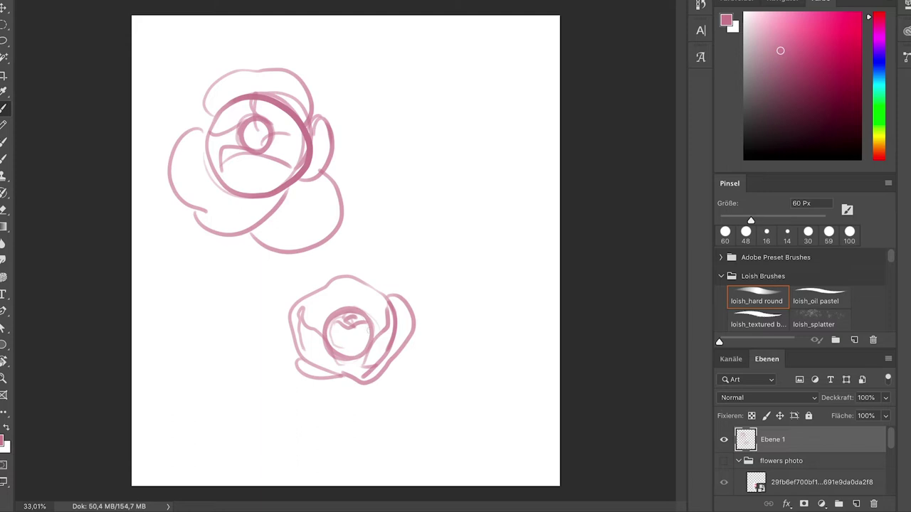
left_click(724, 461)
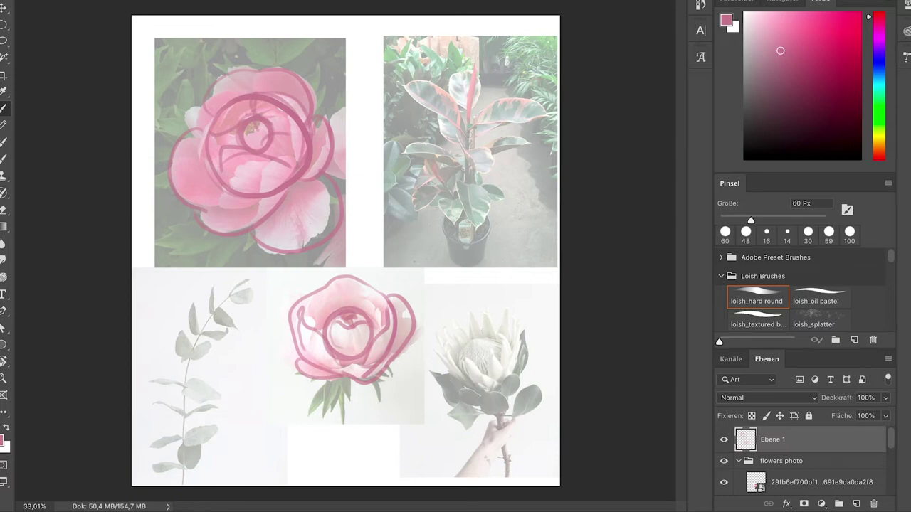
- Trace the potted plant's straight central stem and its pointed top leaf
mouse_move(470, 124)
left_mouse_down()
mouse_move(470, 184)
mouse_move(467, 173)
left_mouse_up()
key("ctrl+z")
left_click_drag(469, 118, 469, 185)
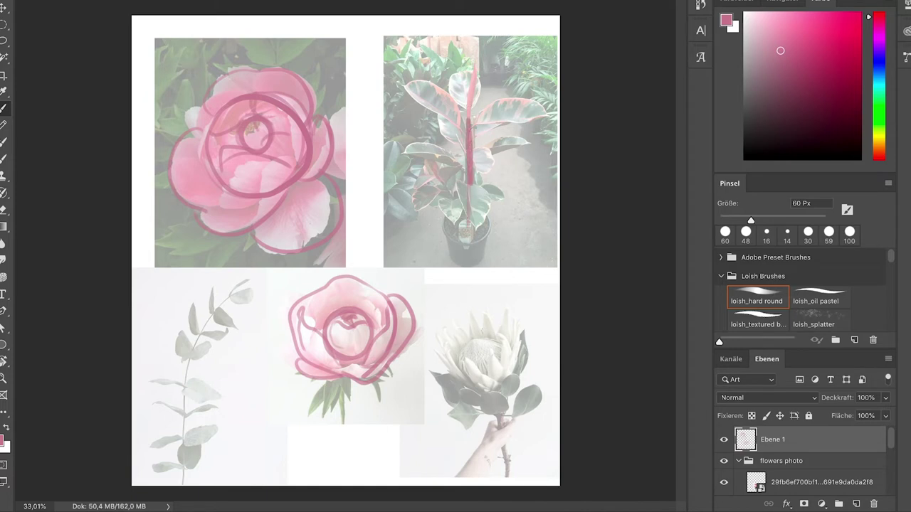
mouse_move(467, 121)
left_mouse_down()
mouse_move(474, 54)
mouse_move(470, 123)
left_mouse_up()
left_click_drag(474, 56, 474, 88)
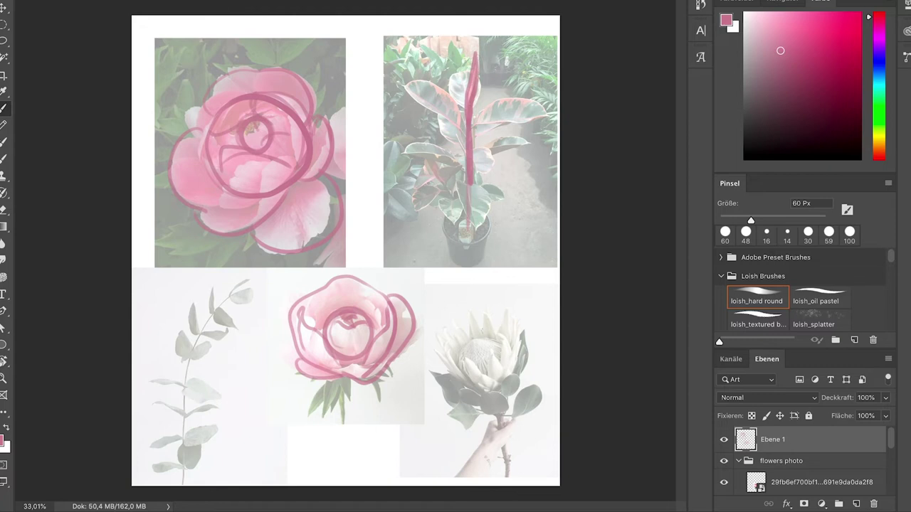
- Outline the potted plant's leaves on both sides of the stem as simple shapes
left_click_drag(462, 129, 407, 86)
mouse_move(407, 86)
left_mouse_down()
mouse_move(452, 124)
mouse_move(542, 106)
left_mouse_up()
mouse_move(543, 107)
left_mouse_down()
mouse_move(479, 126)
mouse_move(483, 174)
mouse_move(456, 158)
mouse_move(402, 153)
left_mouse_up()
mouse_move(402, 154)
left_mouse_down()
mouse_move(449, 168)
mouse_move(445, 217)
mouse_move(474, 184)
left_mouse_up()
left_click_drag(486, 142, 492, 151)
left_click_drag(434, 130, 461, 148)
left_click_drag(455, 106, 475, 100)
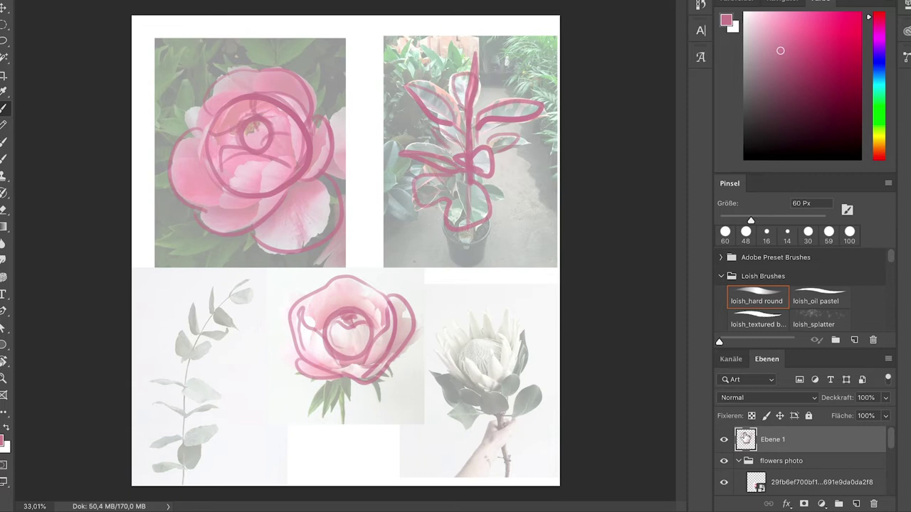
- Hide the photos and sketch a separate upright stem with simple leaves in the empty area below the plant sketch
left_click(723, 460)
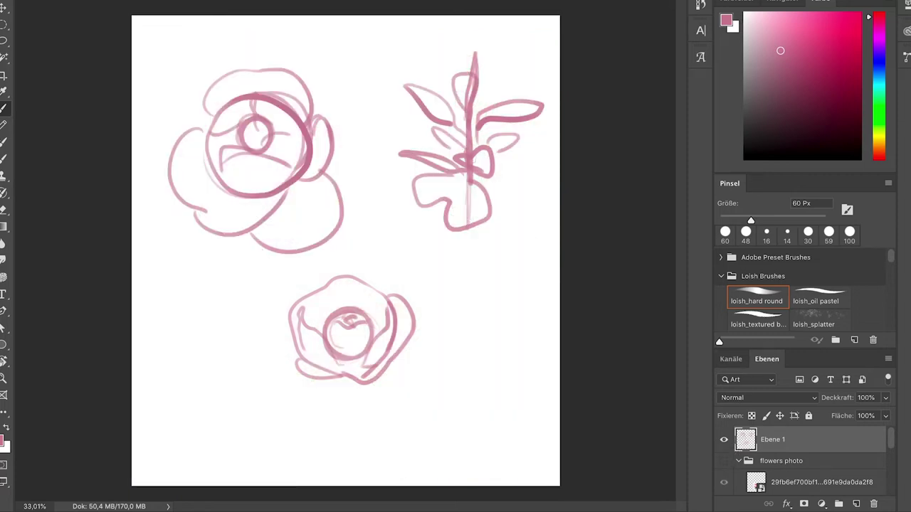
mouse_move(477, 456)
left_mouse_down()
mouse_move(475, 310)
mouse_move(480, 459)
left_mouse_up()
mouse_move(474, 310)
left_mouse_down()
mouse_move(474, 249)
mouse_move(478, 313)
mouse_move(447, 333)
mouse_move(478, 334)
mouse_move(484, 322)
left_mouse_up()
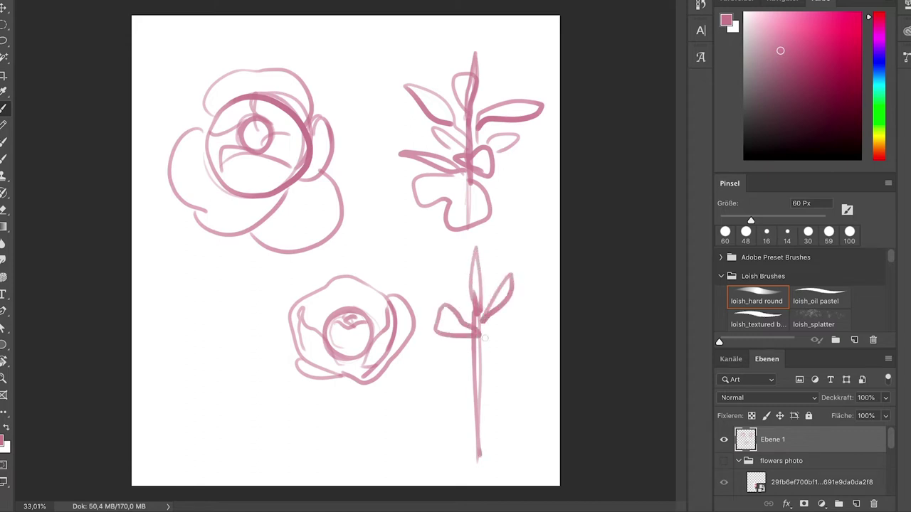
left_click_drag(477, 400, 515, 430)
left_click_drag(429, 444, 472, 411)
left_click_drag(474, 384, 481, 391)
left_click_drag(486, 368, 486, 389)
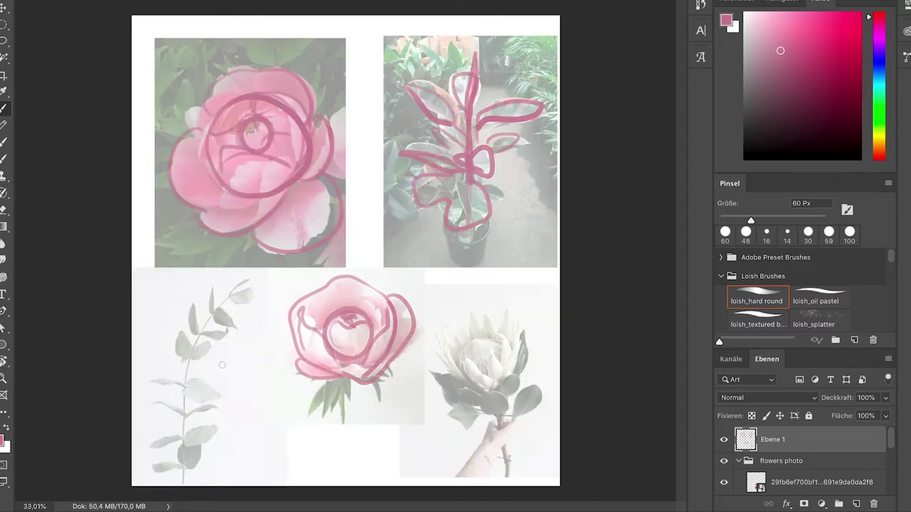
- Trace the protea's round centre, pointed petals and lower leaves over its photo
mouse_move(489, 345)
left_mouse_down()
mouse_move(463, 377)
mouse_move(503, 373)
mouse_move(498, 360)
mouse_move(513, 321)
mouse_move(464, 329)
mouse_move(448, 391)
mouse_move(491, 359)
mouse_move(492, 418)
left_mouse_up()
left_click_drag(539, 376, 520, 417)
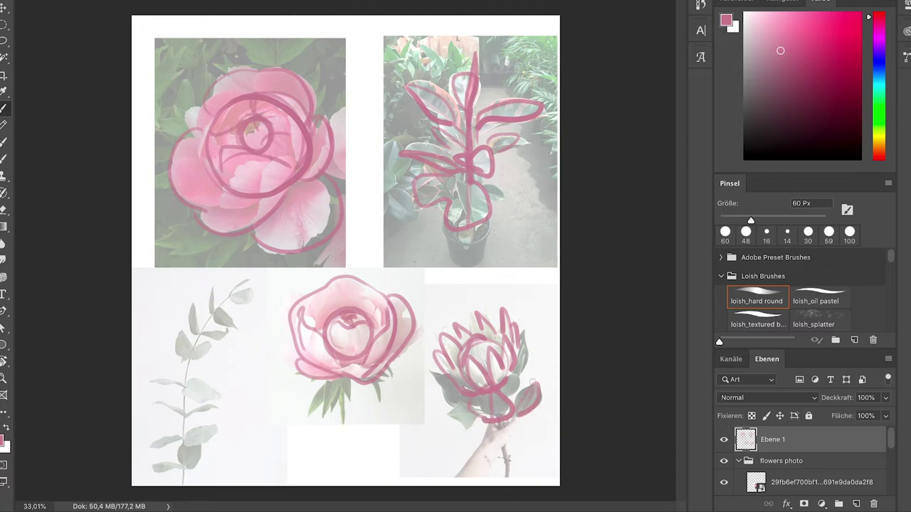
mouse_move(525, 356)
left_mouse_down()
mouse_move(505, 396)
mouse_move(525, 377)
left_mouse_up()
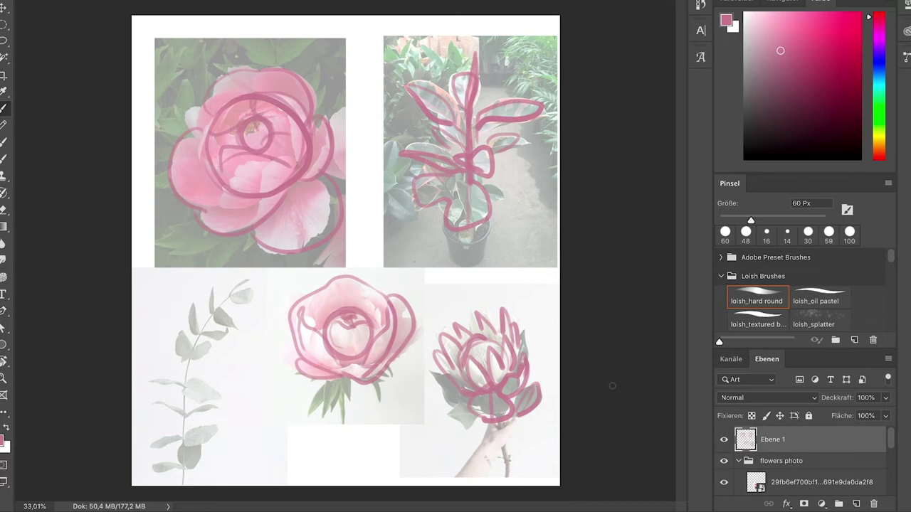
- Hide the "flowers photo" group and lower the opacity of the sketch layer "Ebene 1" to 29%
left_click(725, 461)
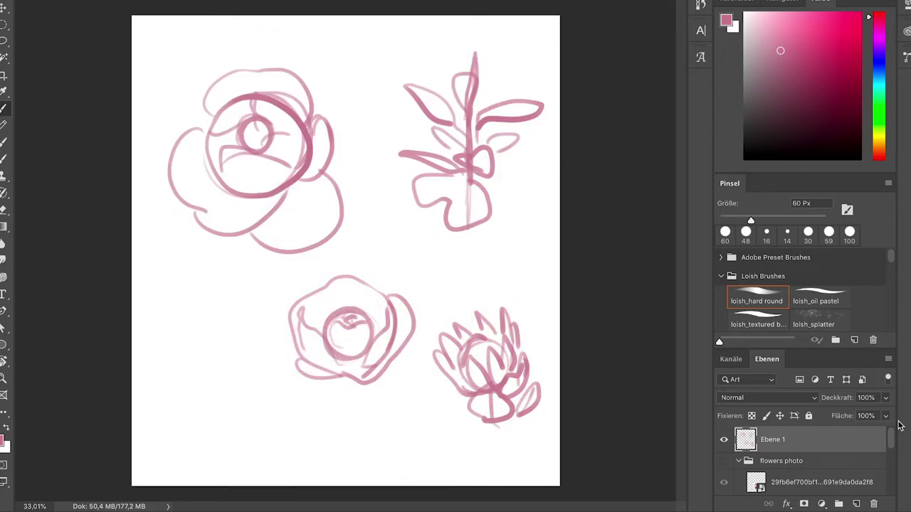
left_click(886, 399)
left_click_drag(847, 416, 844, 419)
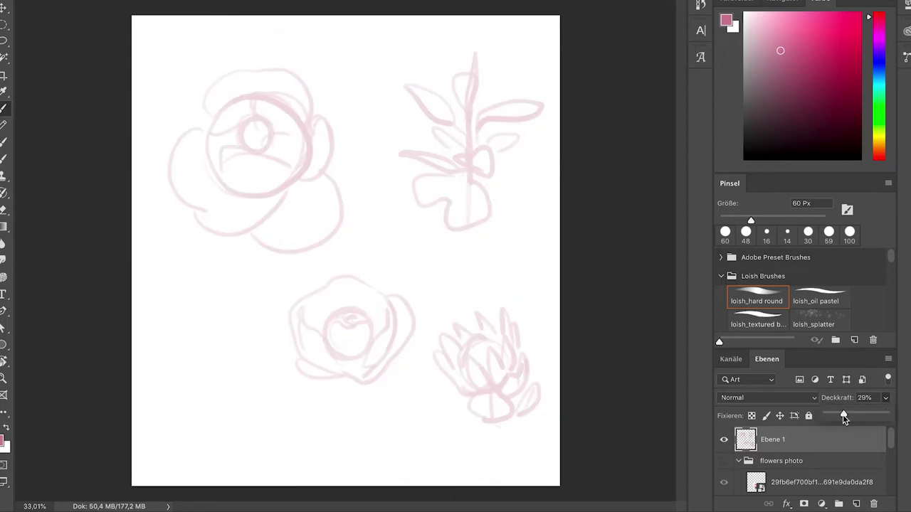
- Set up the loish_hard round brush at 19 px in a very dark brown and add a new layer above "Ebene 1"
left_click(763, 121)
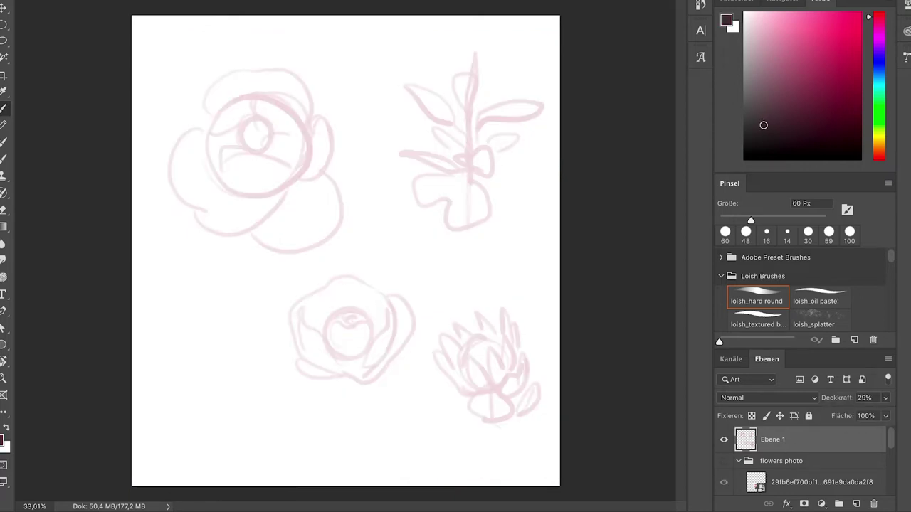
left_click_drag(762, 125, 766, 123)
left_click_drag(766, 124, 764, 127)
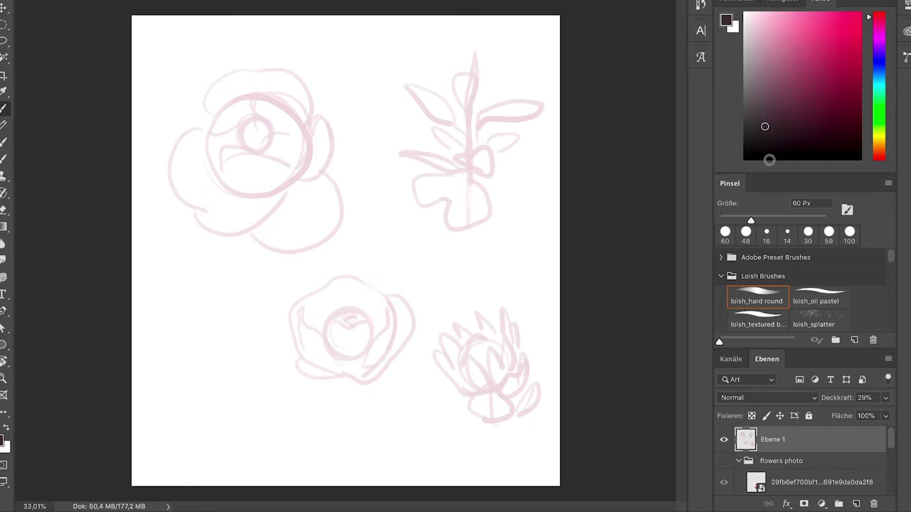
left_click(763, 282)
left_click(760, 300)
scroll(587, 265, "up", 8)
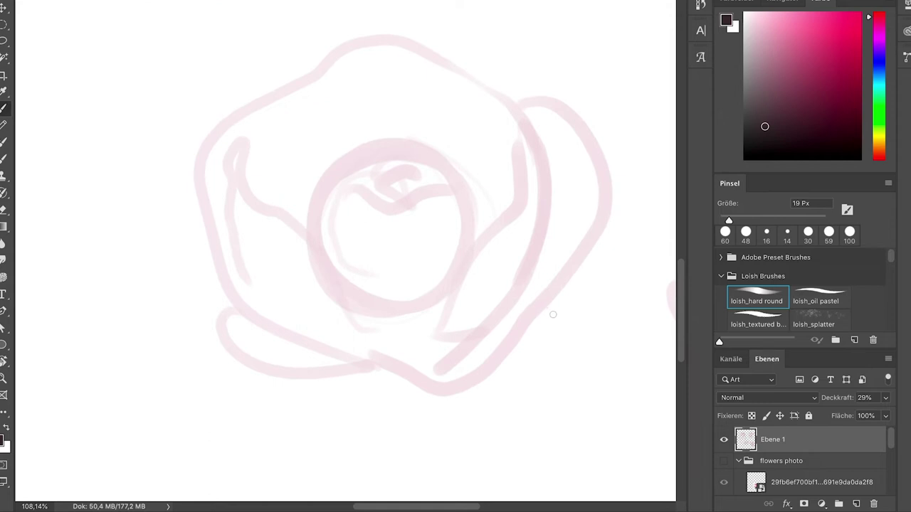
key("ctrl+shift+alt+n")
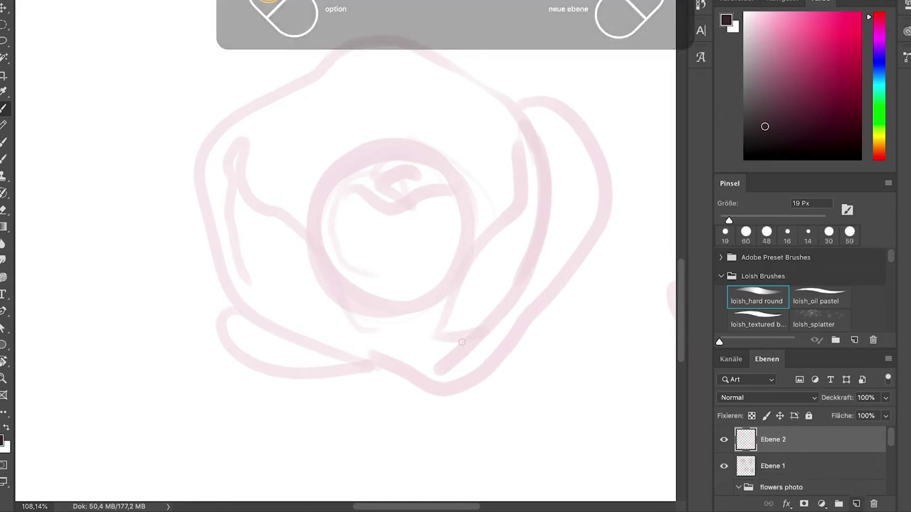
- Outline the tall pointed petal on the right of the lower peony's centre, adding thin curved overlap lines inside it
mouse_move(459, 295)
left_mouse_down()
mouse_move(500, 204)
mouse_move(522, 132)
mouse_move(521, 281)
mouse_move(437, 333)
left_mouse_up()
left_click_drag(458, 295, 479, 320)
left_click_drag(500, 213, 526, 258)
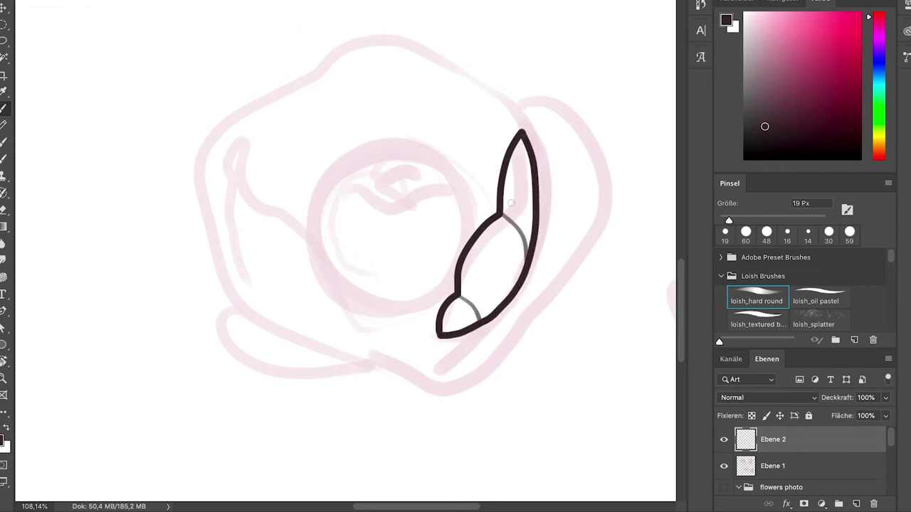
left_click_drag(508, 201, 529, 246)
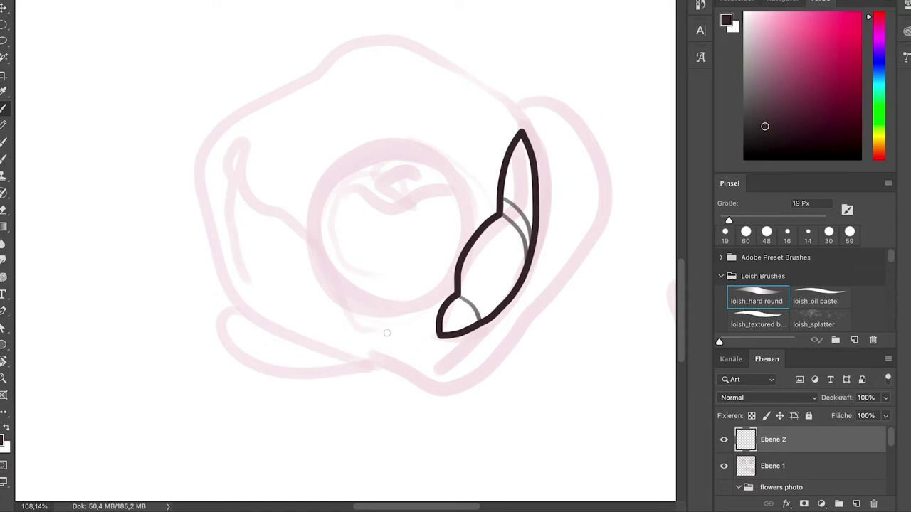
- Outline the curved petal wrapping the lower-left of the peony's centre, with a scalloped inner edge and thin fold lines
mouse_move(444, 302)
left_mouse_down()
mouse_move(341, 266)
mouse_move(279, 191)
mouse_move(369, 327)
mouse_move(437, 330)
left_mouse_up()
left_click_drag(387, 293, 400, 325)
left_click_drag(332, 266, 356, 327)
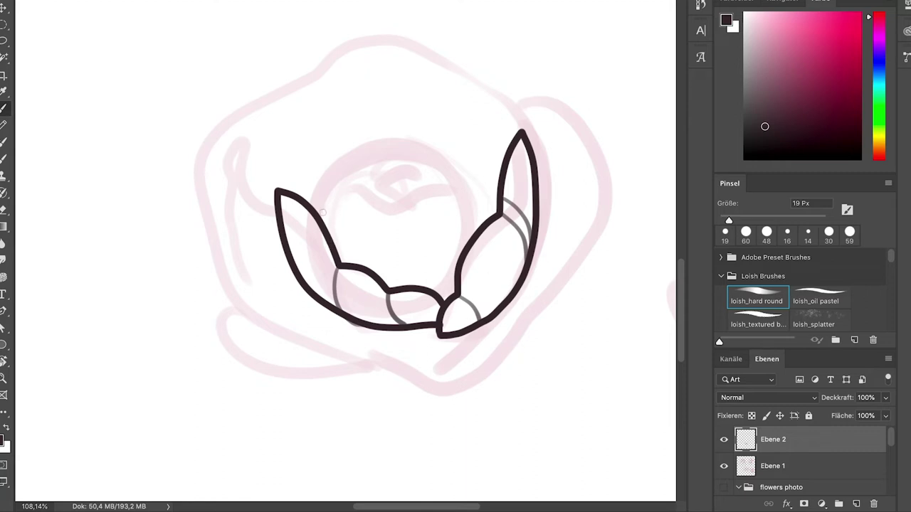
- Outline the two scalloped petals closing the top of the peony's round centre and add thin fold lines to them
left_click_drag(319, 215, 413, 141)
key("ctrl+z")
mouse_move(319, 215)
left_mouse_down()
mouse_move(404, 149)
mouse_move(371, 179)
mouse_move(352, 229)
mouse_move(356, 264)
left_mouse_up()
left_click_drag(327, 232, 353, 232)
mouse_move(328, 182)
left_mouse_down()
mouse_move(422, 159)
mouse_move(491, 217)
left_mouse_up()
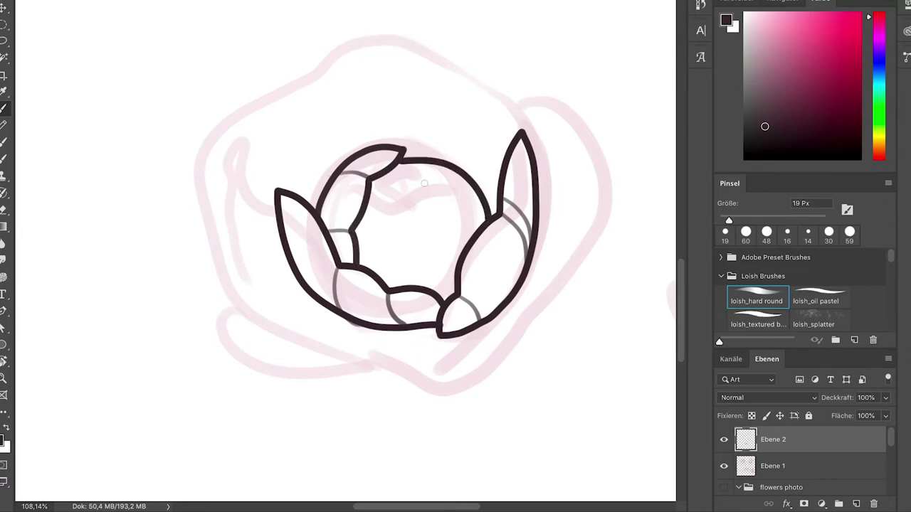
mouse_move(388, 176)
left_mouse_down()
mouse_move(446, 206)
mouse_move(469, 233)
mouse_move(488, 207)
left_mouse_up()
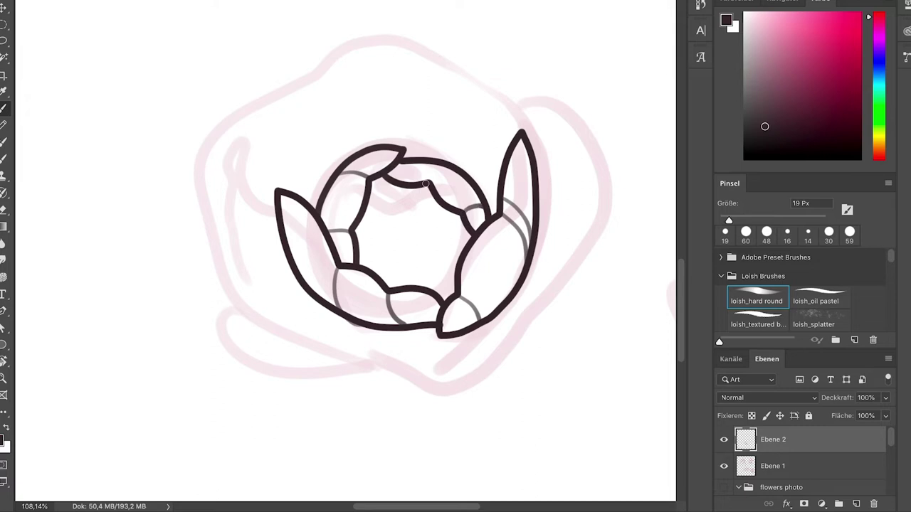
left_click_drag(425, 171, 475, 188)
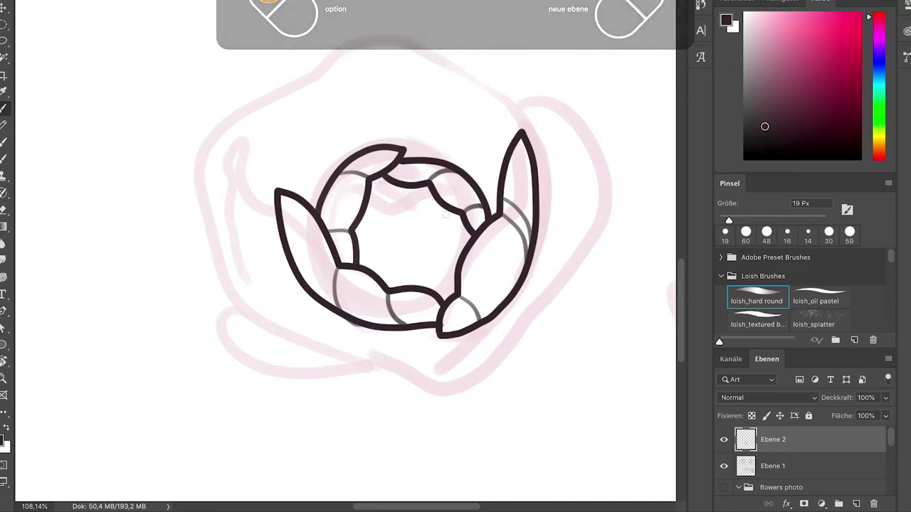
- Draw a smaller scalloped petal with a fold line inside the peony's centre, behind the right-hand petal
left_click_drag(401, 283, 437, 208)
left_click_drag(438, 246, 457, 260)
key("super+z")
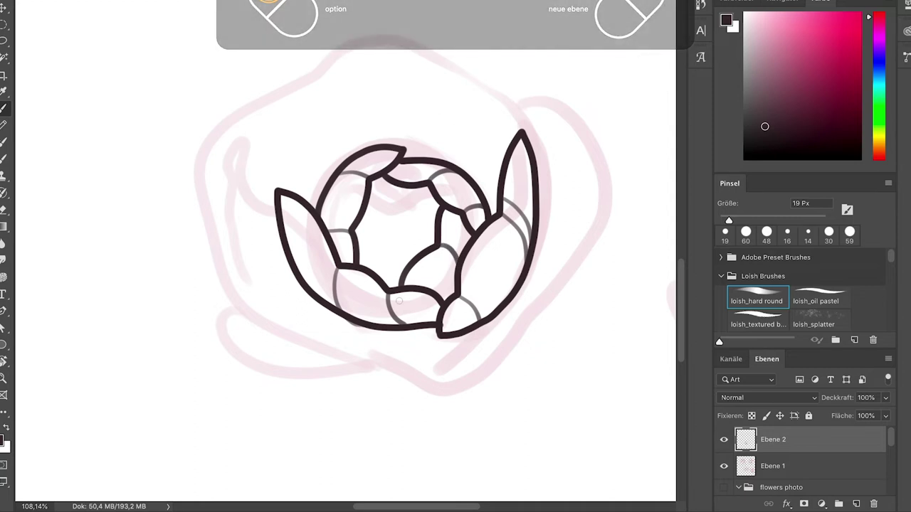
- Show the "flowers photo" group and outline the front petal and the small wavy petal beside it below the peony's centre
key("super+minus")
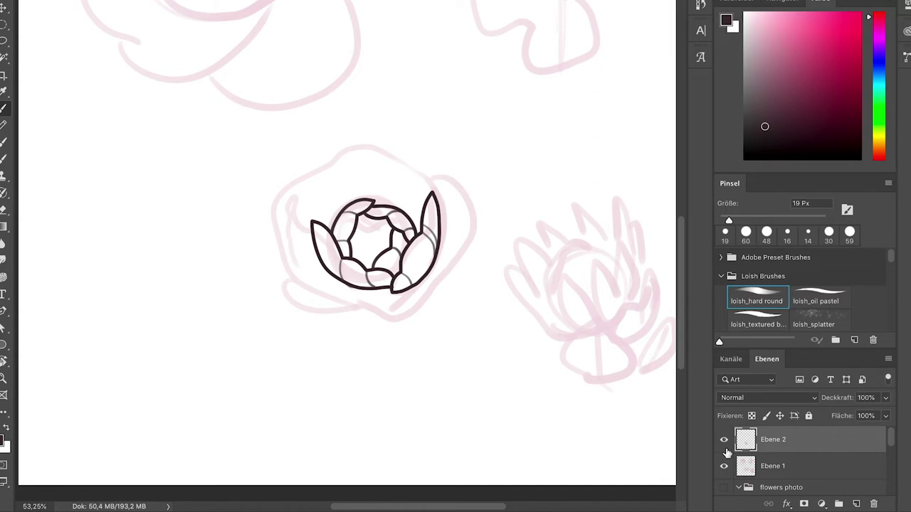
left_click(723, 488)
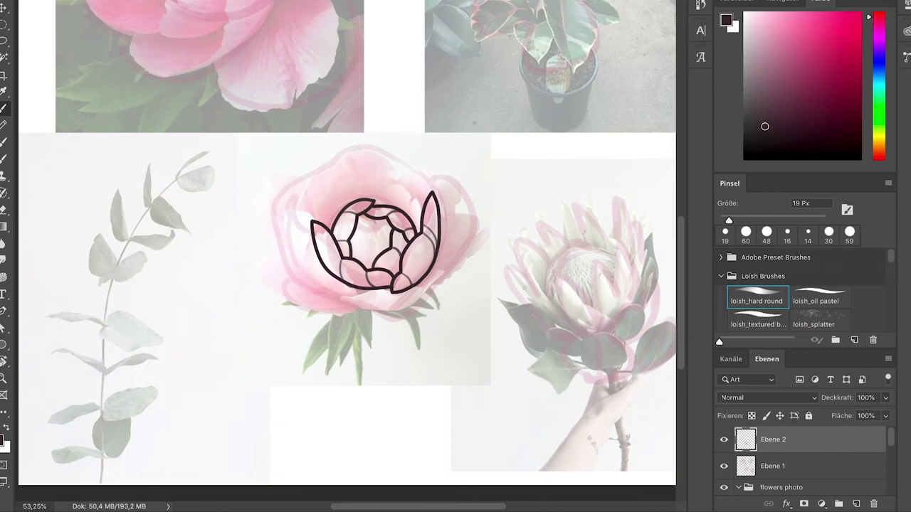
scroll(524, 288, "up", 5)
scroll(524, 288, "left", 4)
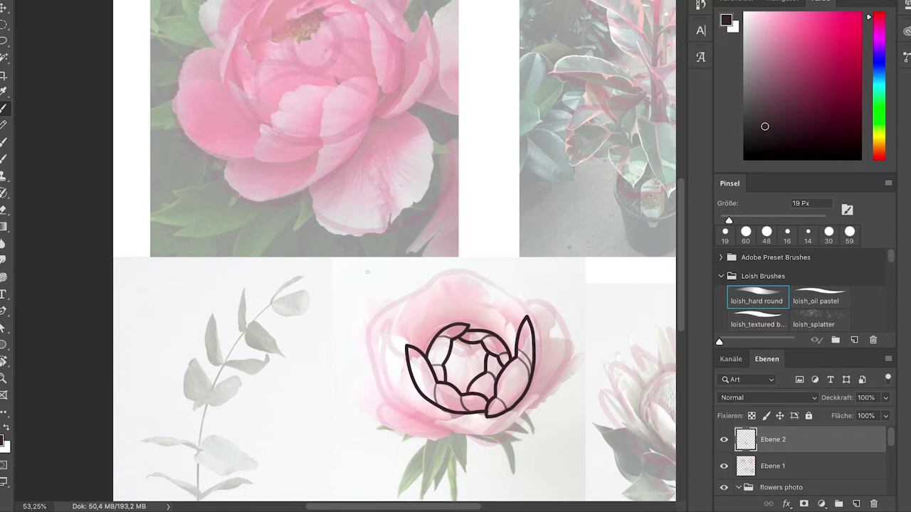
scroll(367, 271, "down", 3)
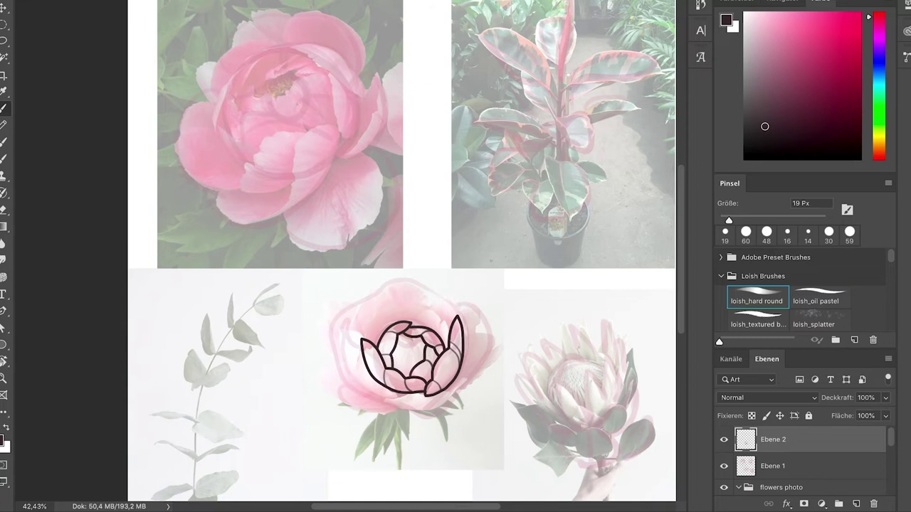
scroll(407, 251, "down", 2)
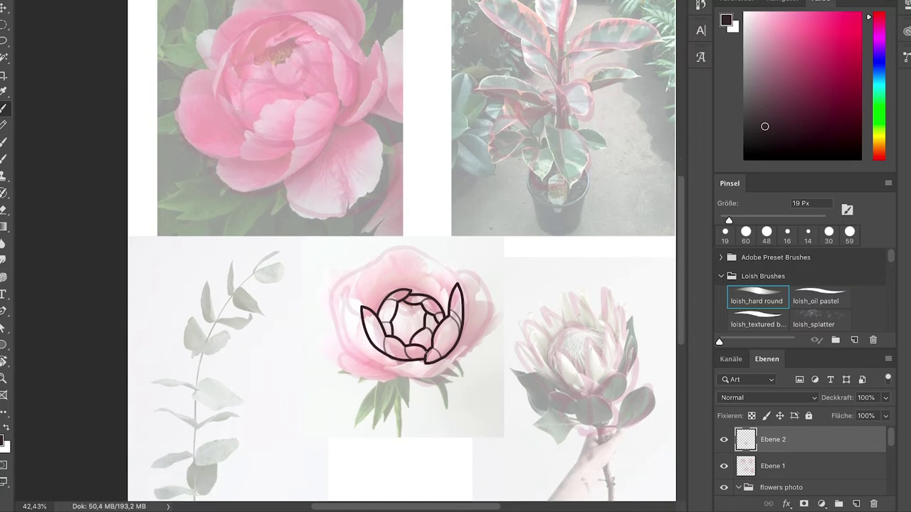
mouse_move(425, 360)
left_mouse_down()
mouse_move(405, 345)
mouse_move(378, 373)
mouse_move(407, 379)
mouse_move(432, 363)
left_mouse_up()
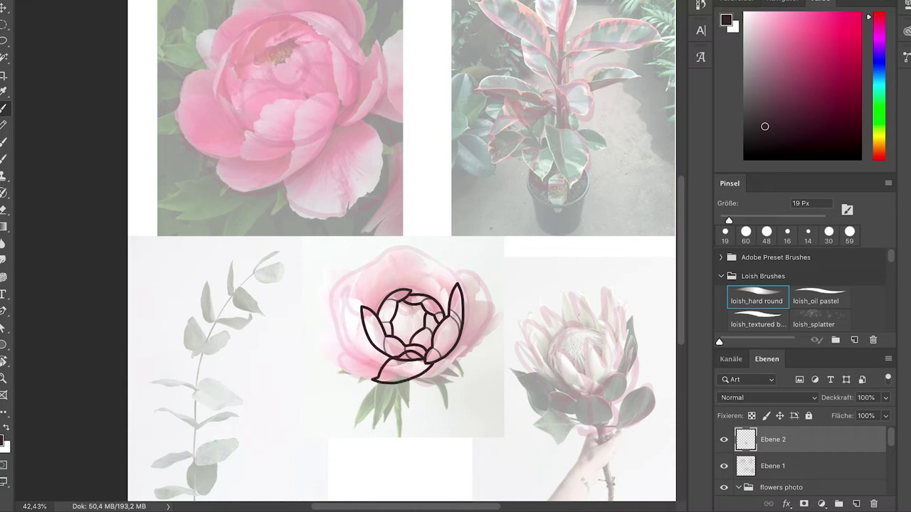
mouse_move(376, 380)
left_mouse_down()
mouse_move(365, 378)
mouse_move(358, 361)
mouse_move(375, 346)
left_mouse_up()
- Add the curled-over edge to the peony's front petal and a fold line to the small petal beside it
scroll(372, 354, "up", 6)
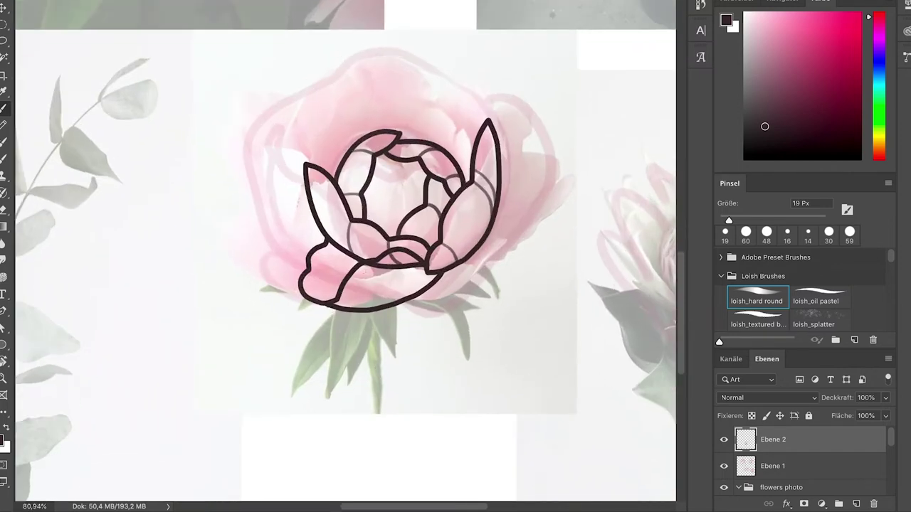
mouse_move(366, 262)
left_mouse_down()
mouse_move(420, 267)
mouse_move(414, 255)
mouse_move(422, 264)
mouse_move(411, 280)
mouse_move(434, 278)
left_mouse_up()
key("super+z")
key("super+z")
key("super+z")
left_click_drag(380, 259, 441, 274)
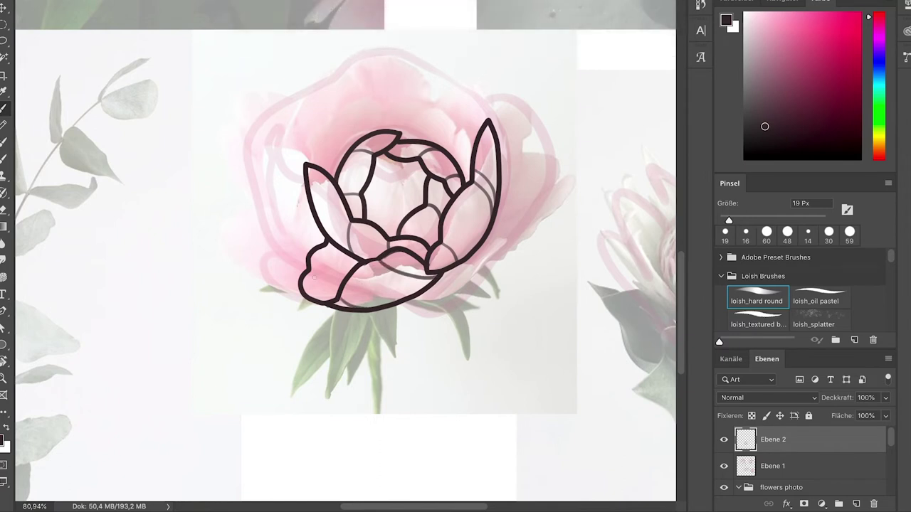
left_click_drag(310, 265, 343, 285)
- Outline three leaves with midribs and folds over the potted plant photo: one left of the stem, one right, one above the pot
scroll(365, 363, "down", 3)
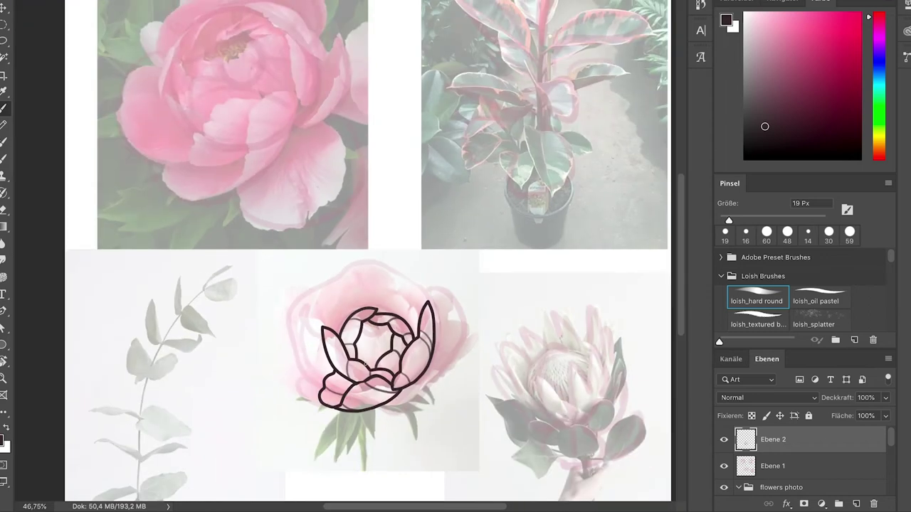
scroll(345, 249, "up", 2)
scroll(346, 251, "down", 3)
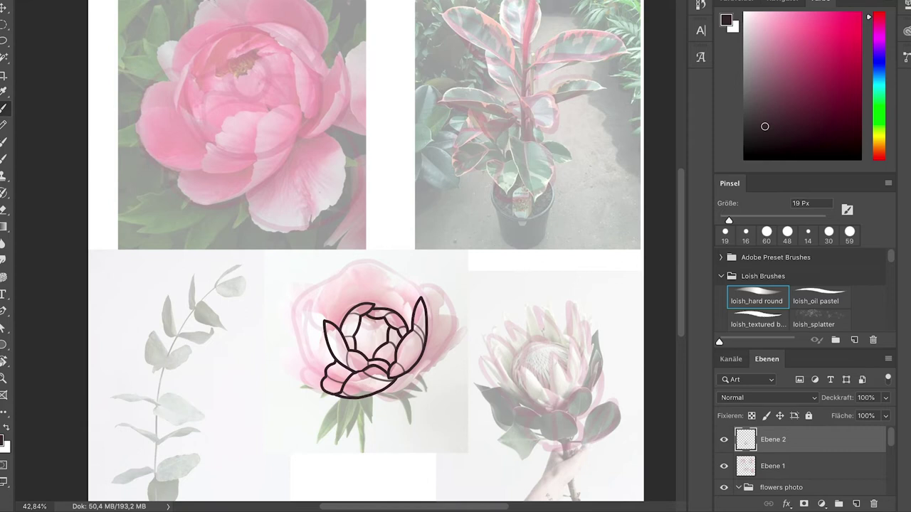
scroll(366, 250, "right", 3)
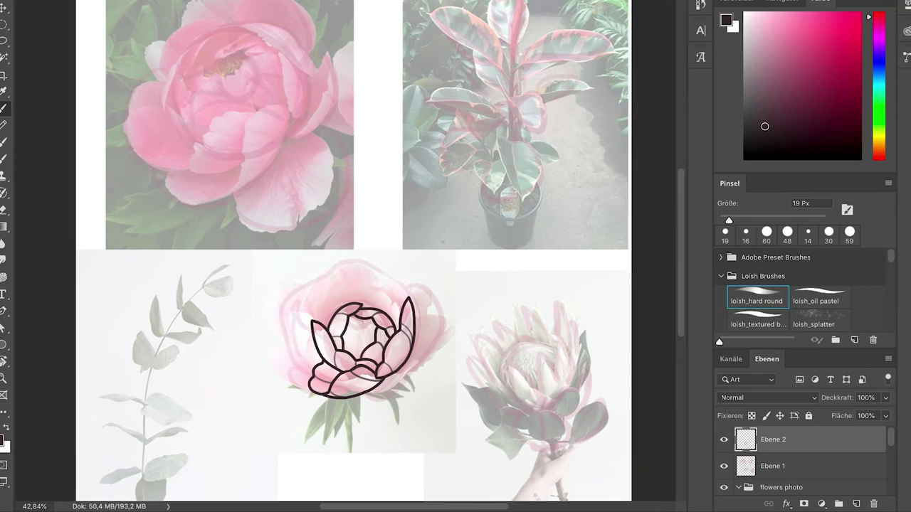
scroll(366, 251, "up", 2)
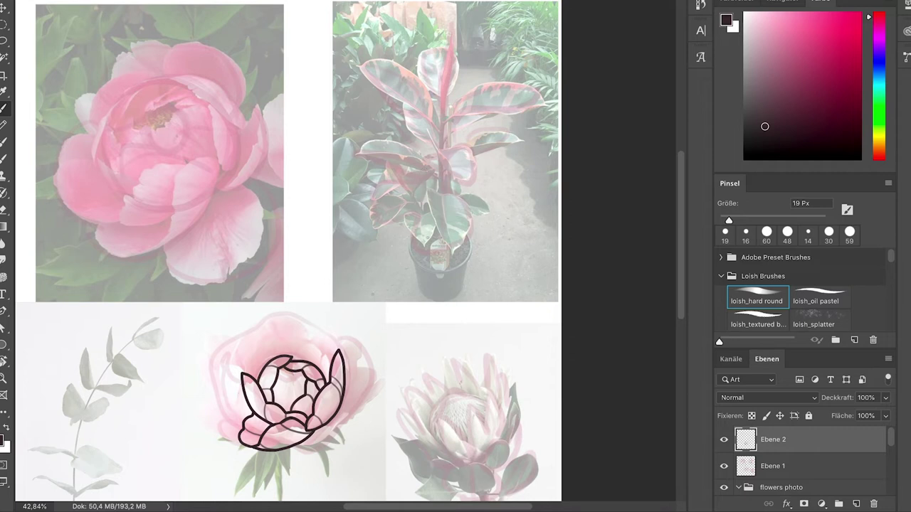
scroll(346, 253, "up", 2)
left_click_drag(476, 135, 428, 238)
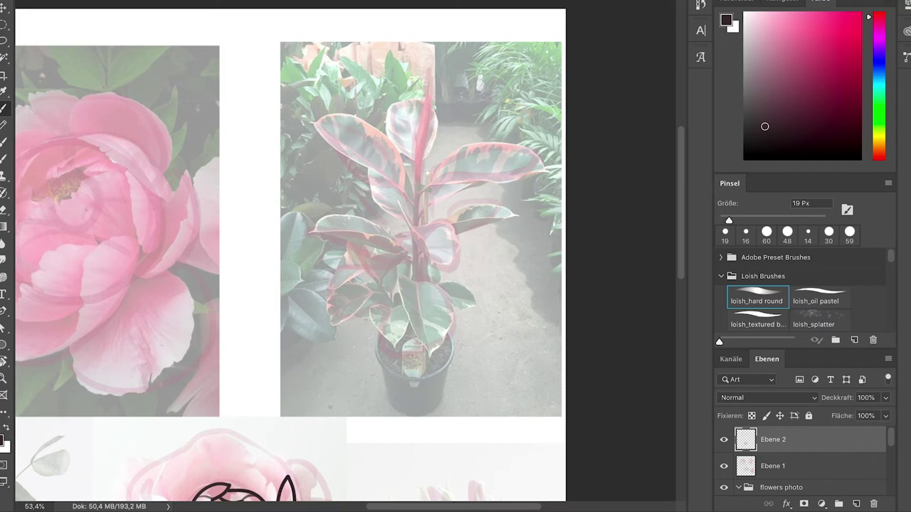
mouse_move(380, 283)
left_mouse_down()
mouse_move(411, 250)
mouse_move(384, 283)
left_mouse_up()
mouse_move(399, 252)
left_mouse_down()
mouse_move(391, 269)
mouse_move(430, 341)
mouse_move(420, 282)
left_mouse_up()
left_click_drag(418, 283, 430, 356)
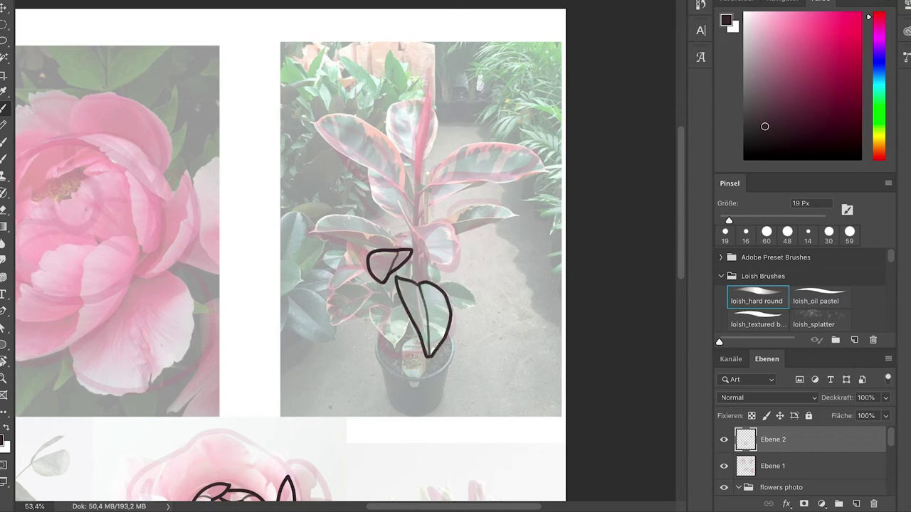
left_click_drag(399, 201, 437, 266)
mouse_move(420, 230)
left_mouse_down()
mouse_move(445, 228)
mouse_move(439, 270)
left_mouse_up()
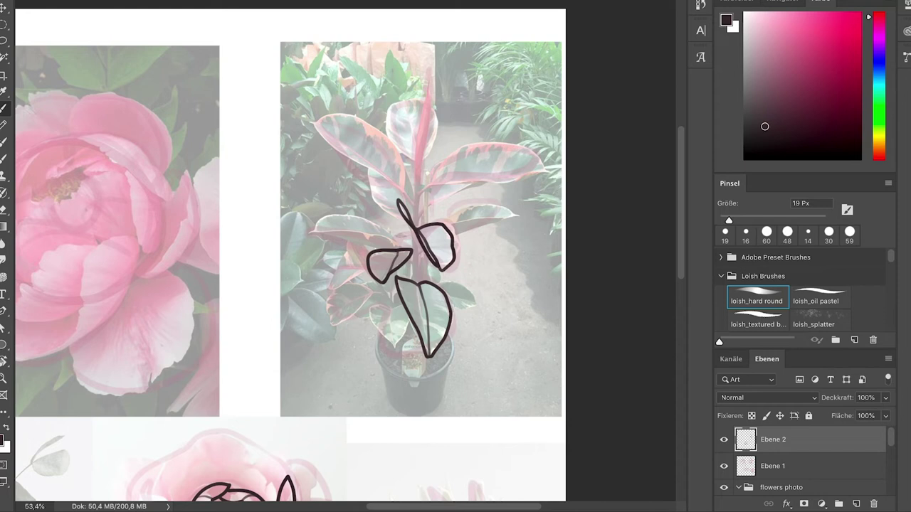
- Hide the "flowers photo" group and draw pointed leaves with midribs in the empty area between the upper peony and plant sketches
left_click(724, 488)
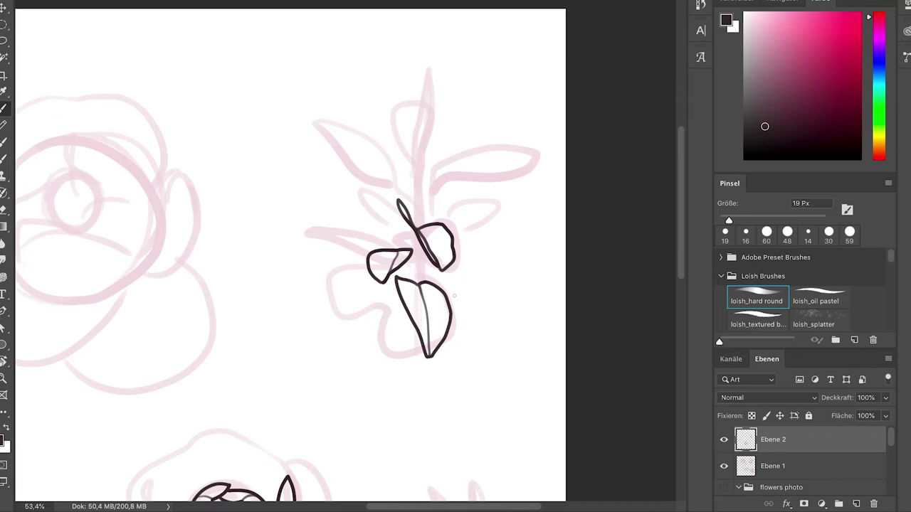
left_click_drag(297, 163, 230, 80)
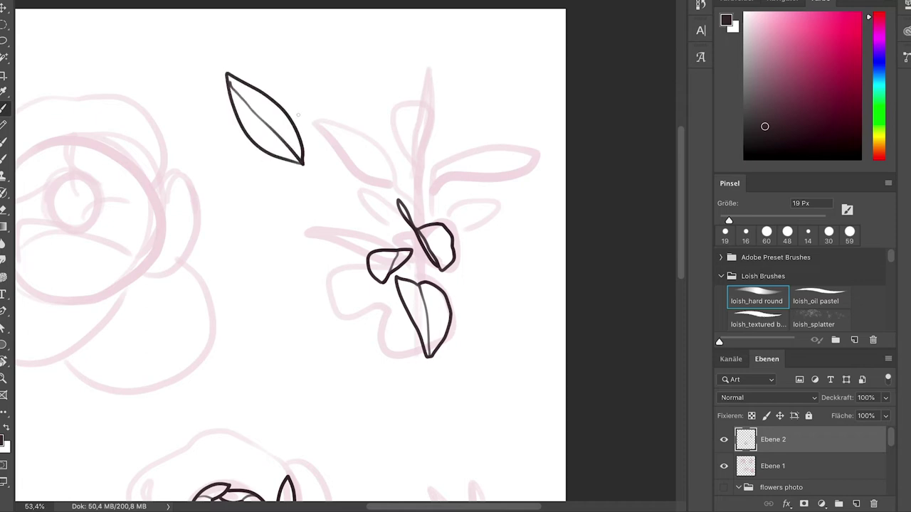
mouse_move(293, 123)
left_mouse_down()
mouse_move(309, 139)
mouse_move(306, 50)
left_mouse_up()
left_click_drag(323, 111, 334, 92)
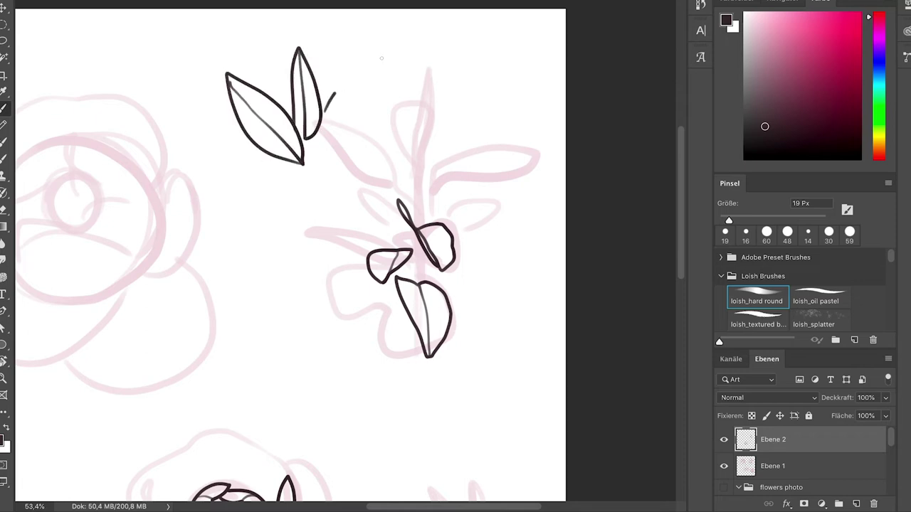
- Undo the strokes of the freely drawn leaves and redo them
key("super+z")
key("super+z")
key("super+z")
key("super+z")
key("super+z")
left_click_drag(301, 164, 229, 96)
key("ctrl+shift+z")
key("ctrl+shift+z")
key("ctrl+shift+z")
key("ctrl+shift+z")
key("ctrl+shift+z")
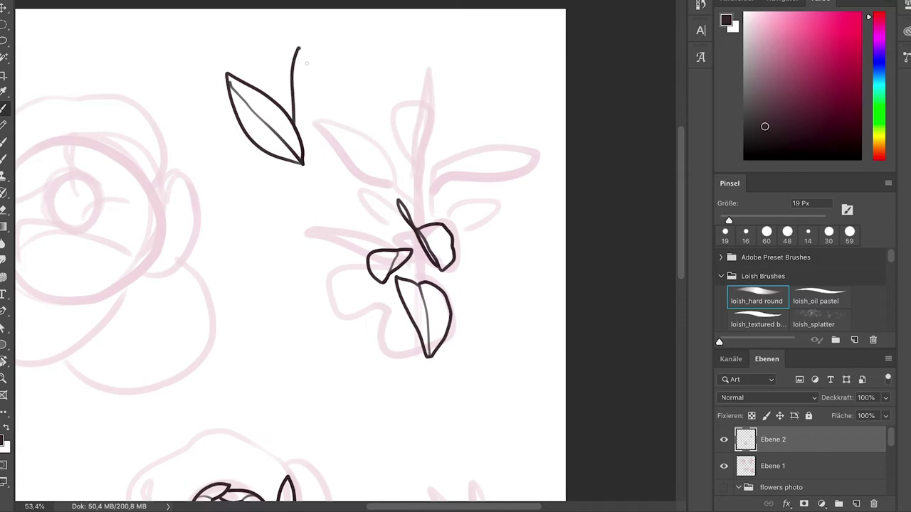
- Complete the leaf cluster with two more pointed leaves fanning out to the right, each with a midrib
mouse_move(324, 112)
left_mouse_down()
mouse_move(326, 125)
mouse_move(381, 62)
left_mouse_up()
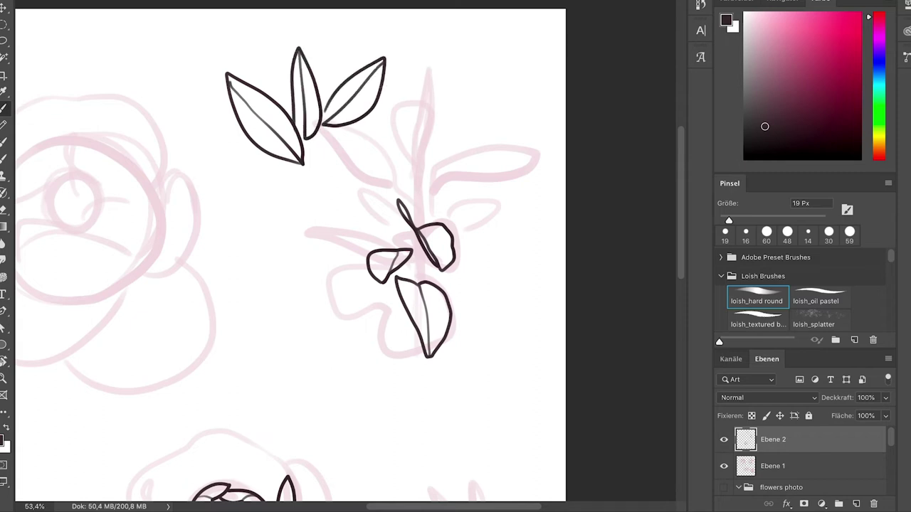
mouse_move(302, 161)
left_mouse_down()
mouse_move(302, 185)
mouse_move(384, 117)
left_mouse_up()
mouse_move(385, 118)
left_mouse_down()
mouse_move(306, 184)
mouse_move(365, 146)
left_mouse_up()
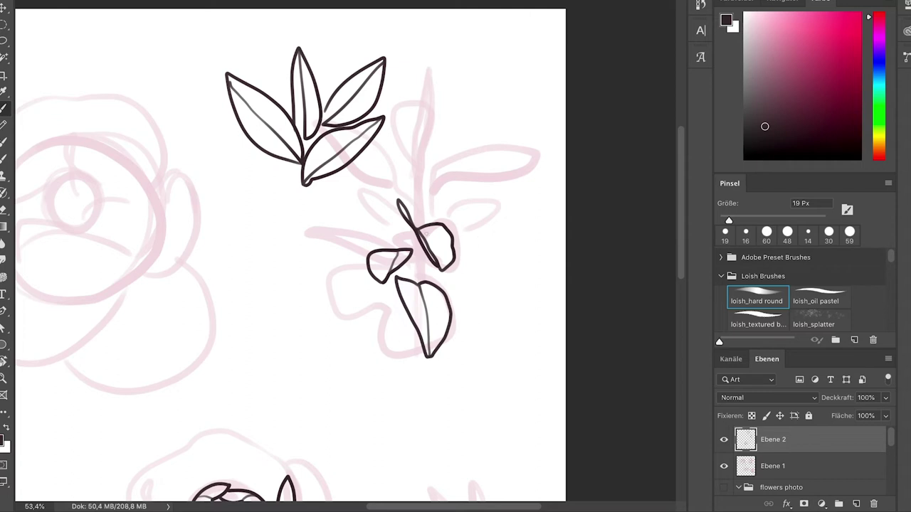
- Hide the layers "Ebene 2" and "Ebene 1" and show the "flower ref1 tattoo" group
scroll(427, 233, "down", 3)
scroll(427, 233, "down", 3)
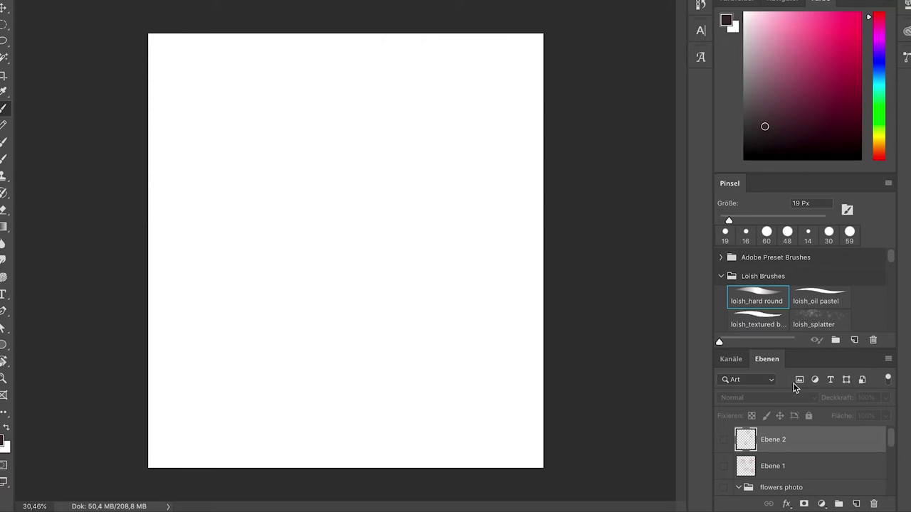
scroll(893, 448, "down", 1)
scroll(893, 448, "down", 4)
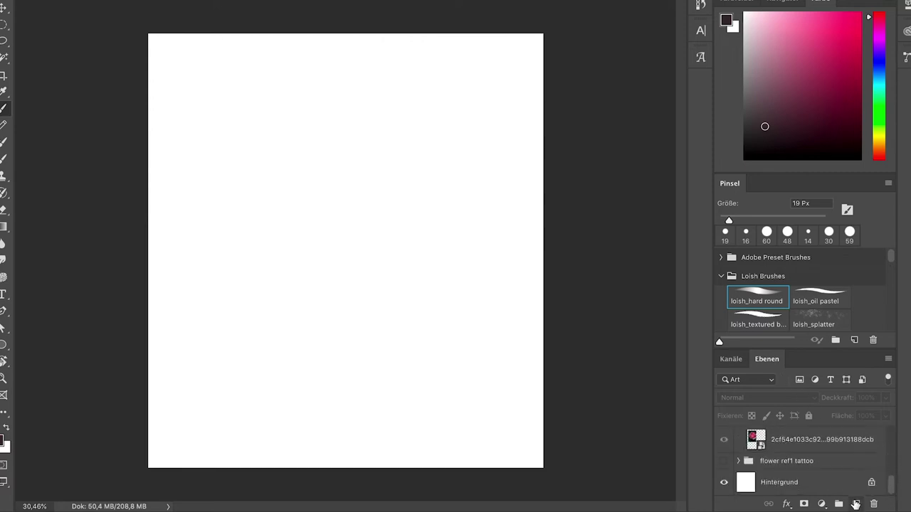
left_click(724, 462)
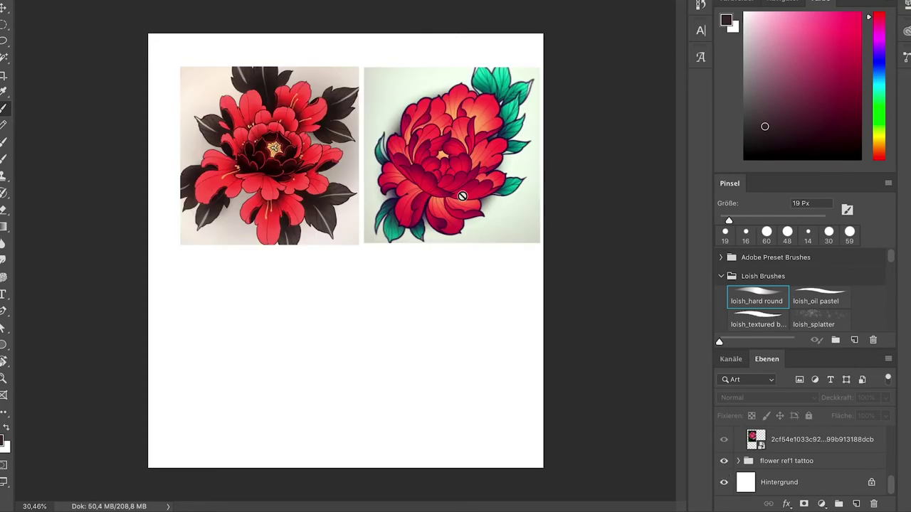
- Create a new empty layer above "Ebene 2" at the top of the layer stack
scroll(363, 96, "up", 2)
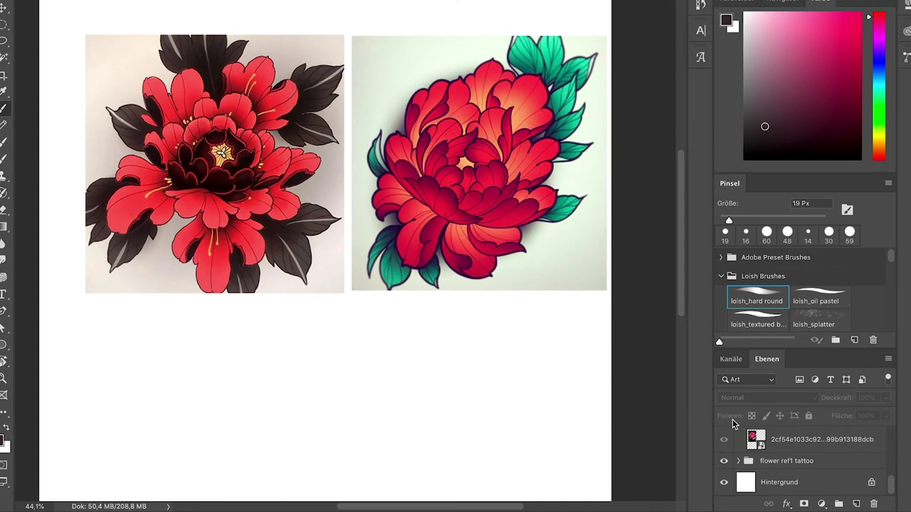
left_click_drag(892, 486, 882, 435)
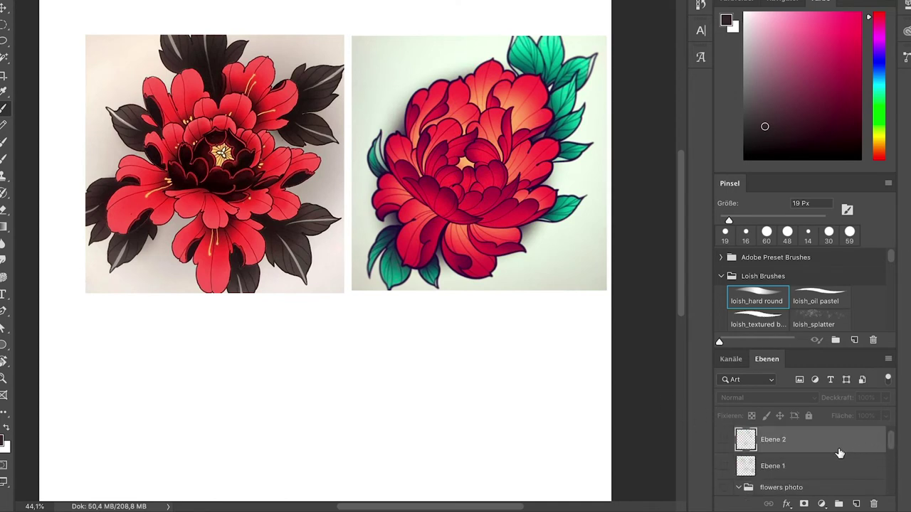
left_click(856, 503)
- Lower the opacity of the "flower ref1 tattoo" group to 43% and make "Ebene 3" the active layer again
left_click_drag(889, 447, 893, 493)
left_click(853, 462)
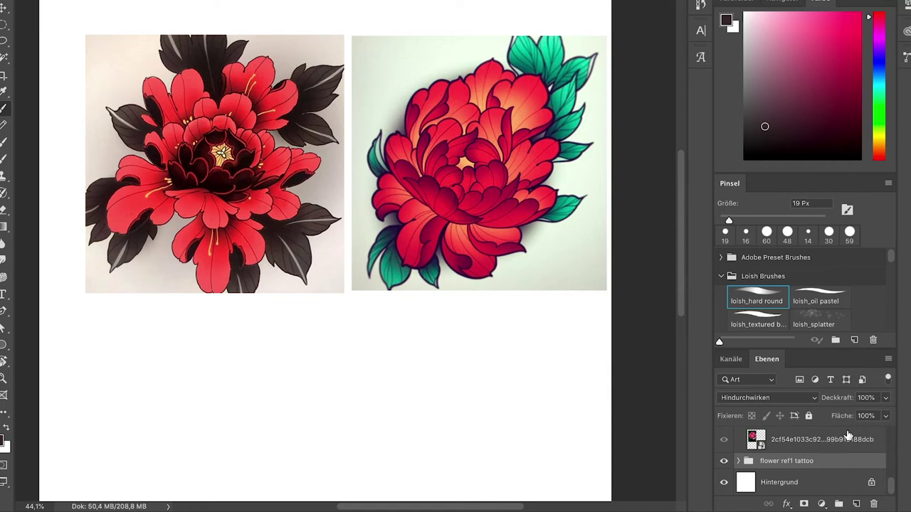
left_click(885, 398)
left_click(852, 414)
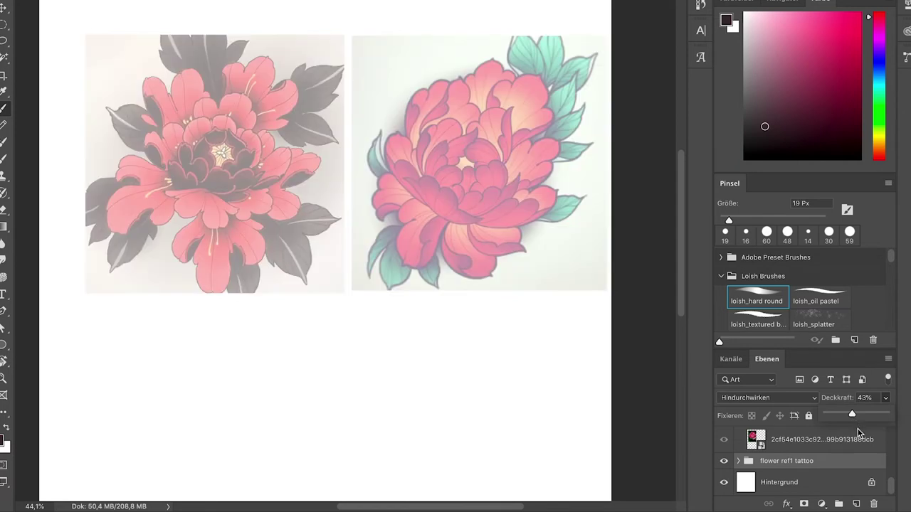
left_click_drag(892, 483, 888, 417)
left_click(863, 444)
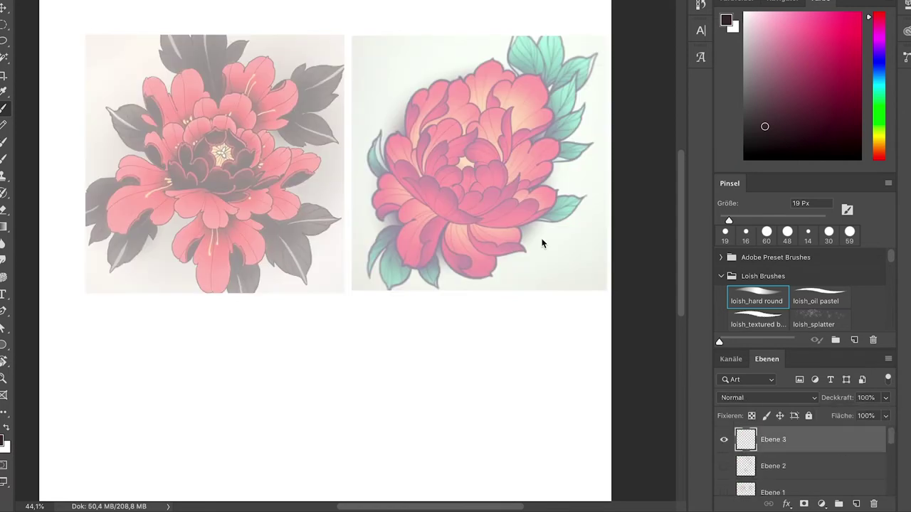
- Hide the "flower ref1 tattoo" group to leave a blank white canvas
scroll(615, 144, "up", 4)
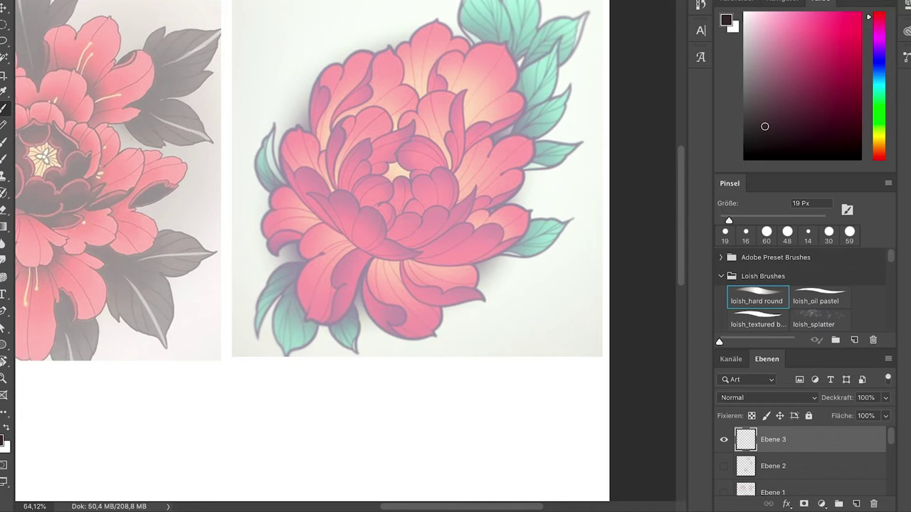
scroll(528, 219, "down", 4)
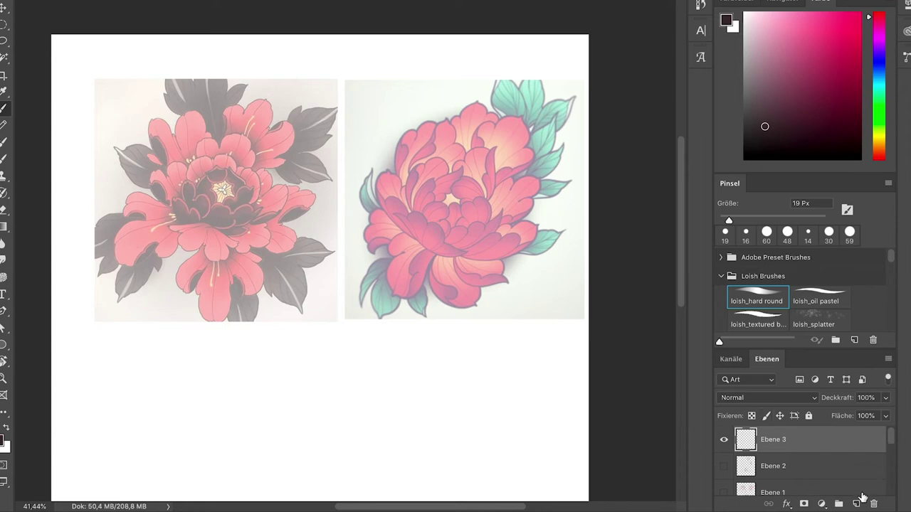
left_click_drag(756, 43, 776, 38)
left_click_drag(887, 436, 892, 491)
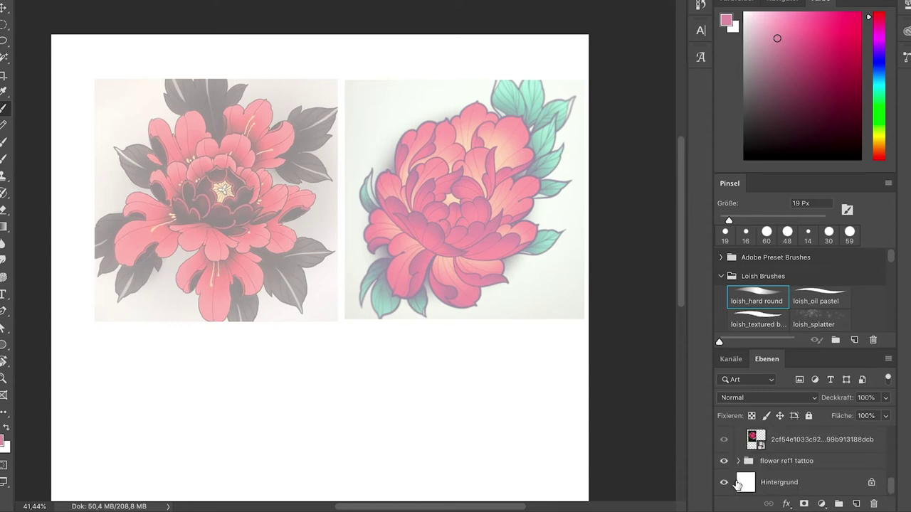
left_click(721, 461)
scroll(888, 441, "up", 4)
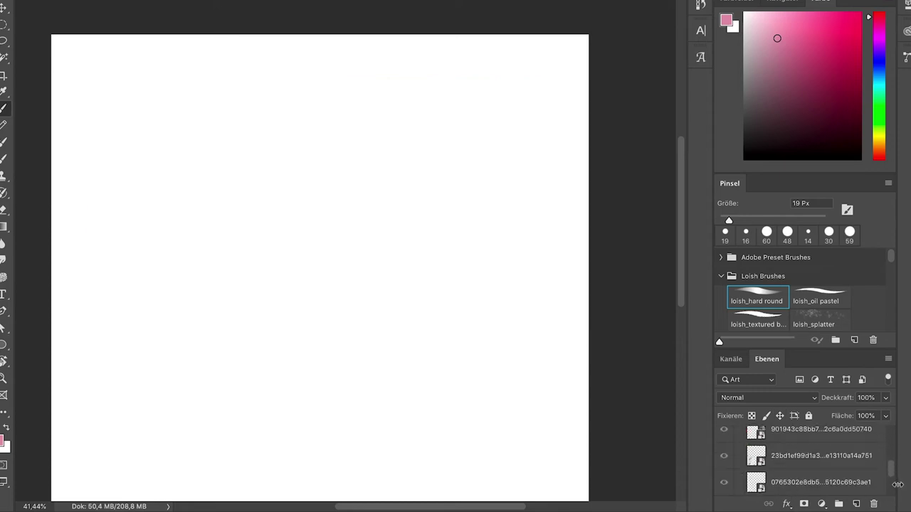
left_click_drag(893, 452, 890, 427)
- Sketch the flower's round core with a small centre and overlapping inner petals, using a light pink 75 px brush
left_click(770, 22)
left_click_drag(729, 221, 756, 218)
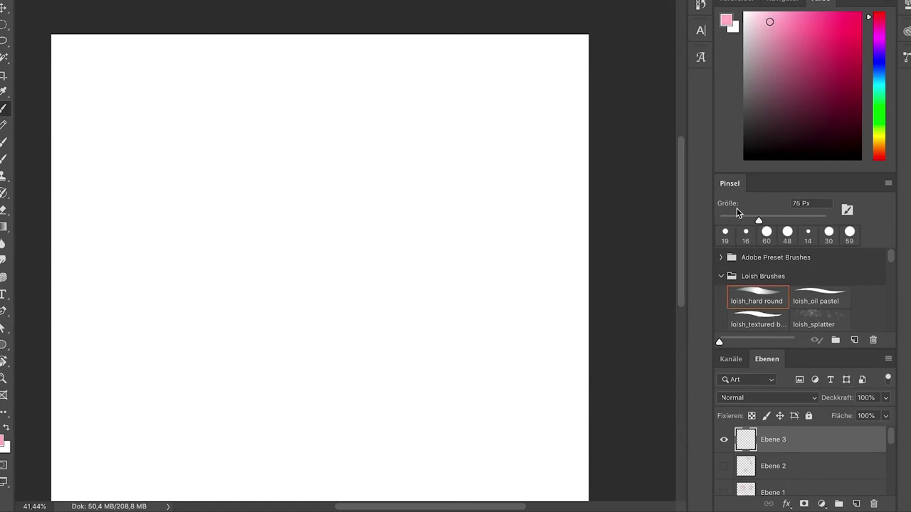
scroll(321, 185, "down", 2)
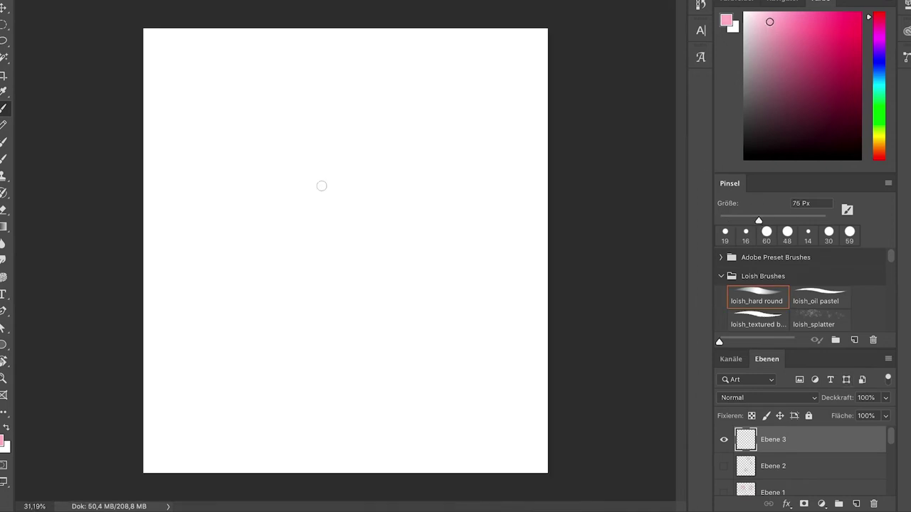
mouse_move(322, 169)
left_mouse_down()
mouse_move(303, 266)
mouse_move(334, 166)
mouse_move(365, 174)
mouse_move(398, 242)
left_mouse_up()
key("super+z")
left_click_drag(338, 206, 350, 212)
left_click_drag(340, 271, 380, 233)
mouse_move(357, 213)
left_mouse_down()
mouse_move(372, 197)
mouse_move(345, 212)
left_mouse_up()
- Sketch the large outer petals around the pink core in loose rounded shapes on all sides
mouse_move(354, 173)
left_mouse_down()
mouse_move(368, 141)
mouse_move(405, 219)
left_mouse_up()
mouse_move(400, 254)
left_mouse_down()
mouse_move(414, 165)
mouse_move(393, 256)
mouse_move(381, 237)
mouse_move(308, 275)
mouse_move(407, 249)
left_mouse_up()
mouse_move(310, 247)
left_mouse_down()
mouse_move(290, 271)
mouse_move(319, 271)
left_mouse_up()
mouse_move(304, 196)
left_mouse_down()
mouse_move(323, 158)
mouse_move(363, 181)
left_mouse_up()
mouse_move(306, 175)
left_mouse_down()
mouse_move(356, 165)
mouse_move(385, 192)
left_mouse_up()
mouse_move(288, 226)
left_mouse_down()
mouse_move(273, 283)
mouse_move(295, 286)
left_mouse_up()
- Sketch three pointed leaves with midribs at the lower left, right and top of the pink flower
left_click_drag(356, 287, 287, 322)
mouse_move(407, 273)
left_mouse_down()
mouse_move(477, 249)
mouse_move(426, 229)
left_mouse_up()
left_click_drag(467, 252, 411, 254)
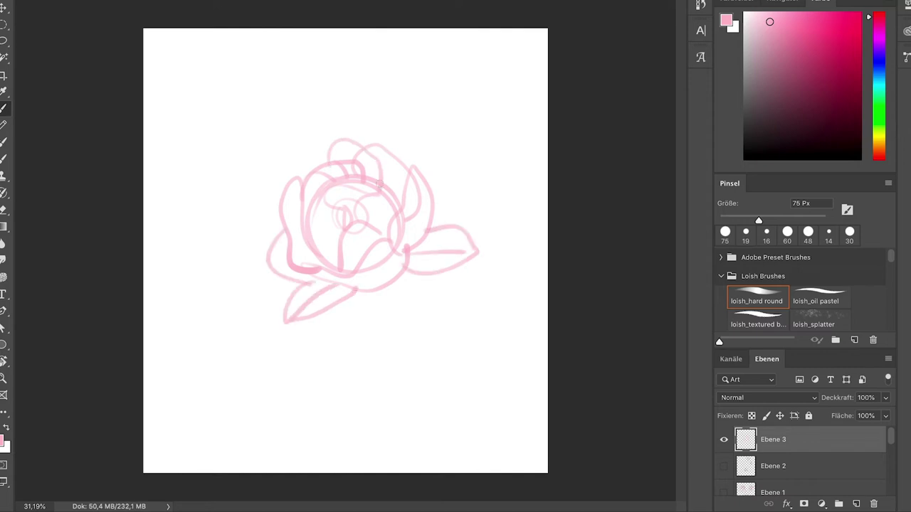
mouse_move(356, 148)
left_mouse_down()
mouse_move(380, 97)
mouse_move(393, 157)
mouse_move(374, 101)
left_mouse_up()
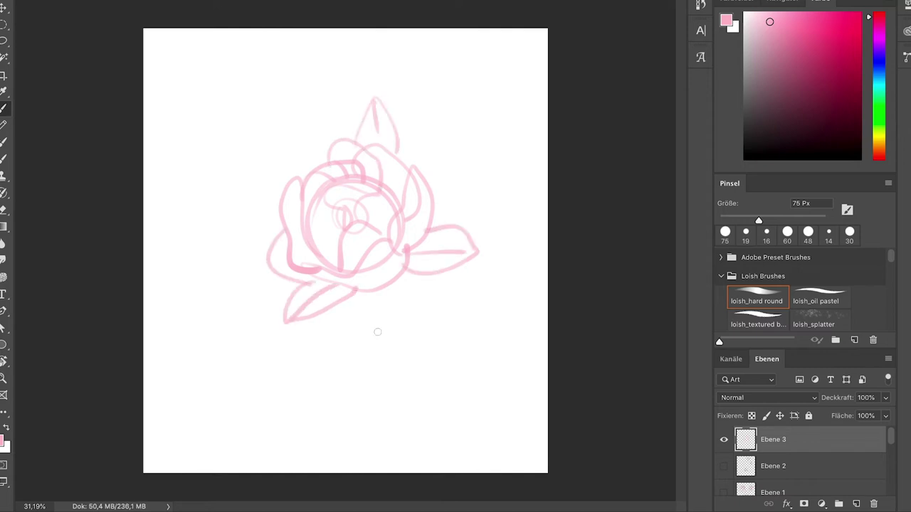
- Lower the opacity of the sketch layer "Ebene 3" to turn the pink flower into a faint guide
key("super+plus")
key("super+plus")
scroll(377, 332, "up", 3)
scroll(377, 331, "left", 2)
left_click(885, 397)
left_click_drag(885, 415, 846, 415)
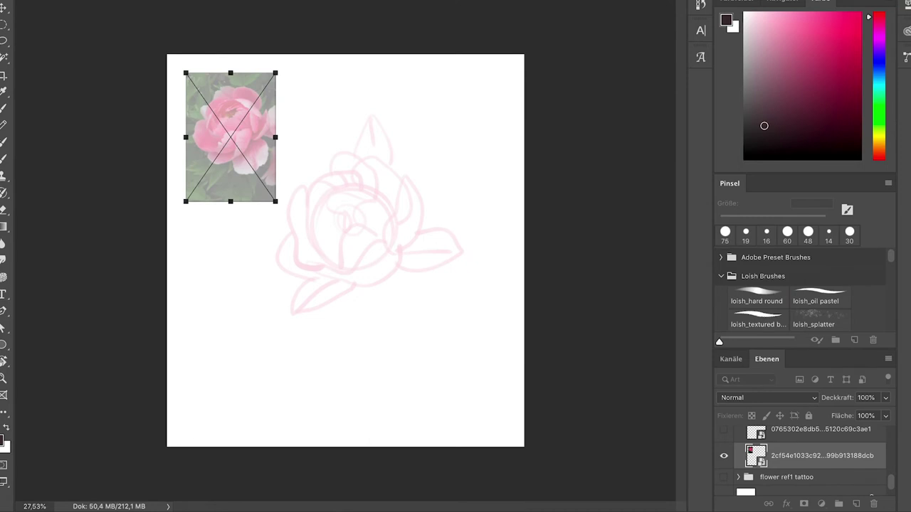
- Confirm the placement of the small peony reference photo beside the sketch and activate the empty layer "Ebene 4"
left_click(750, 293)
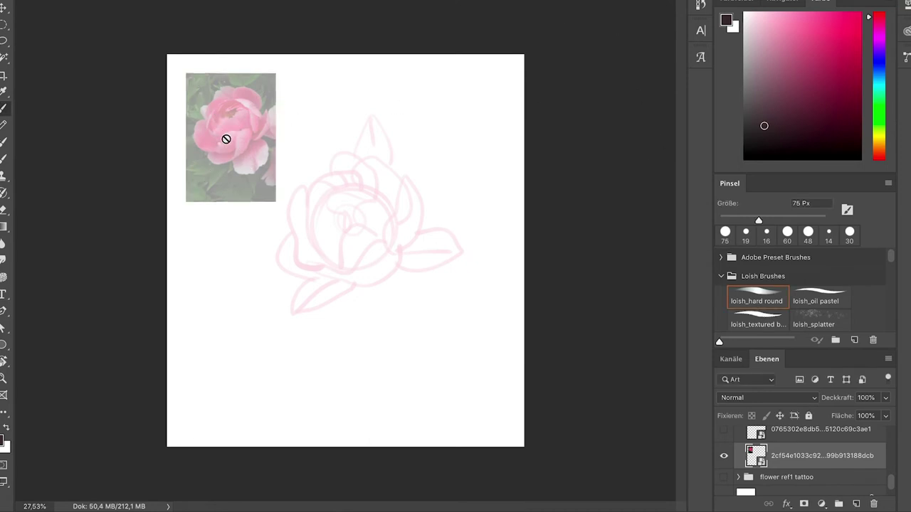
left_click_drag(893, 483, 904, 414)
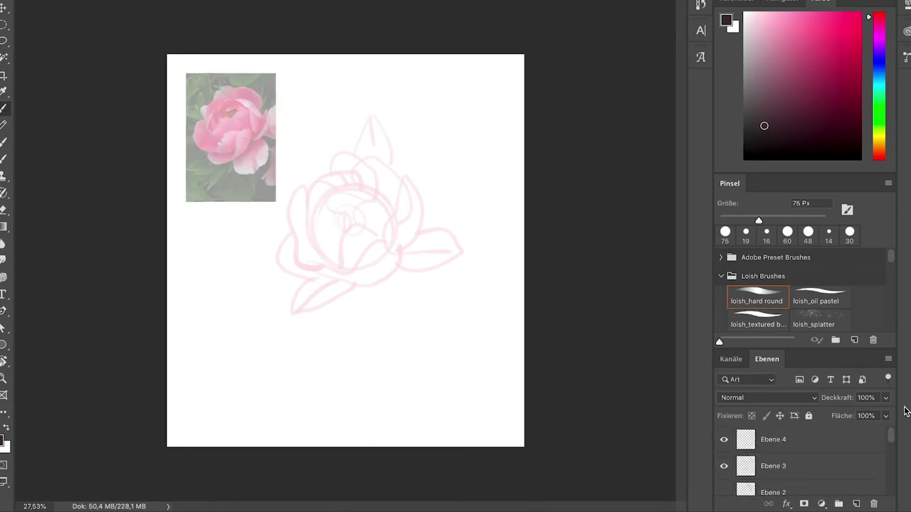
left_click(844, 457)
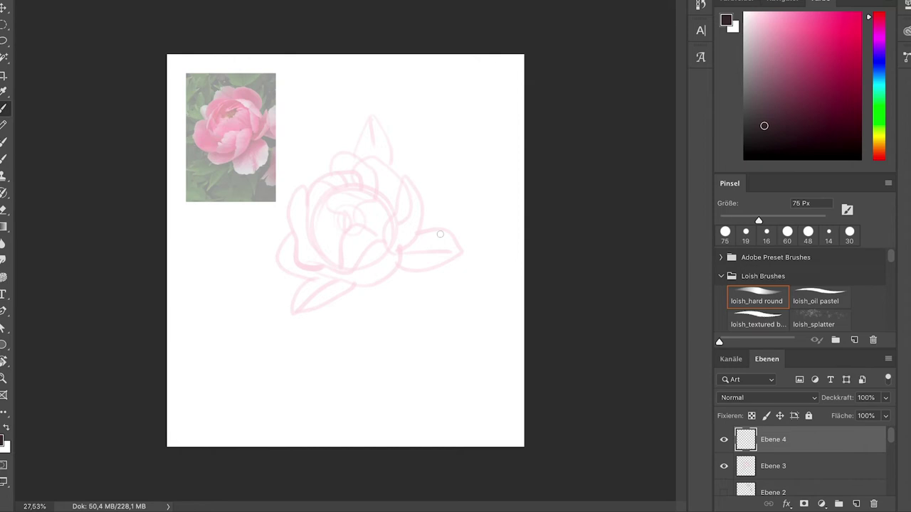
- Ink the first pointed petal with thin fold lines along the upper right of the sketched circle, using a 25 px brush
key("ctrl+plus")
scroll(441, 234, "up", 3)
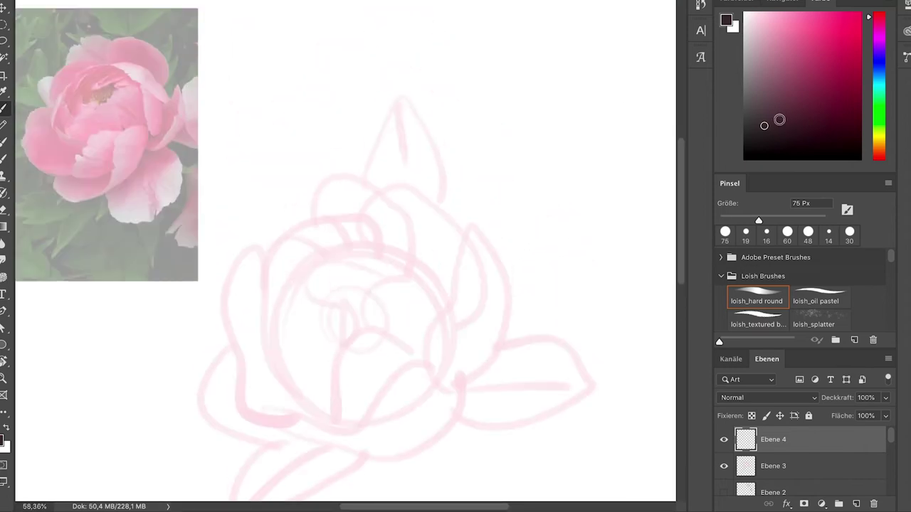
left_click(766, 292)
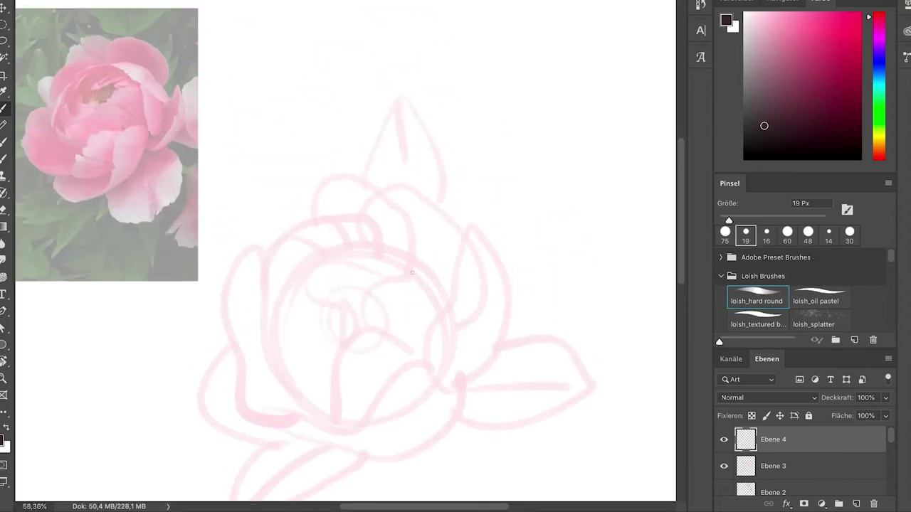
scroll(412, 272, "down", 2)
scroll(412, 272, "up", 1)
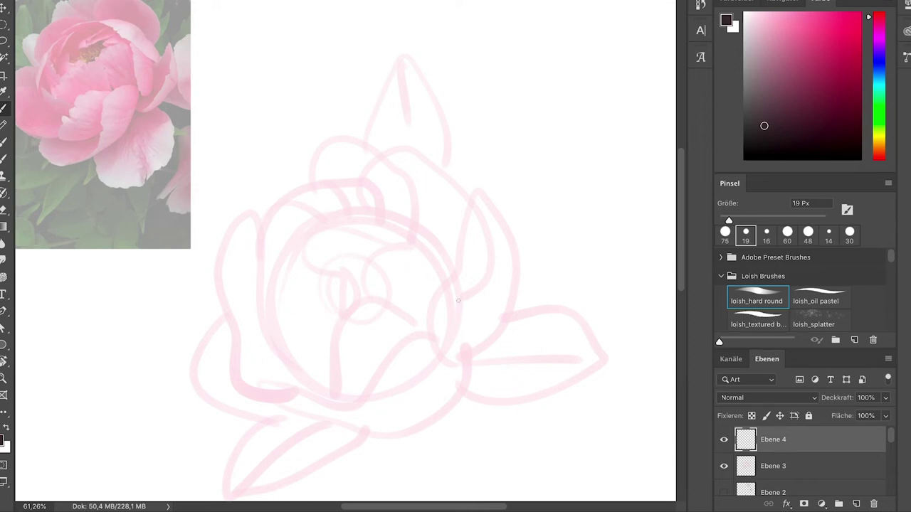
mouse_move(466, 298)
left_mouse_down()
mouse_move(458, 252)
mouse_move(361, 199)
left_mouse_up()
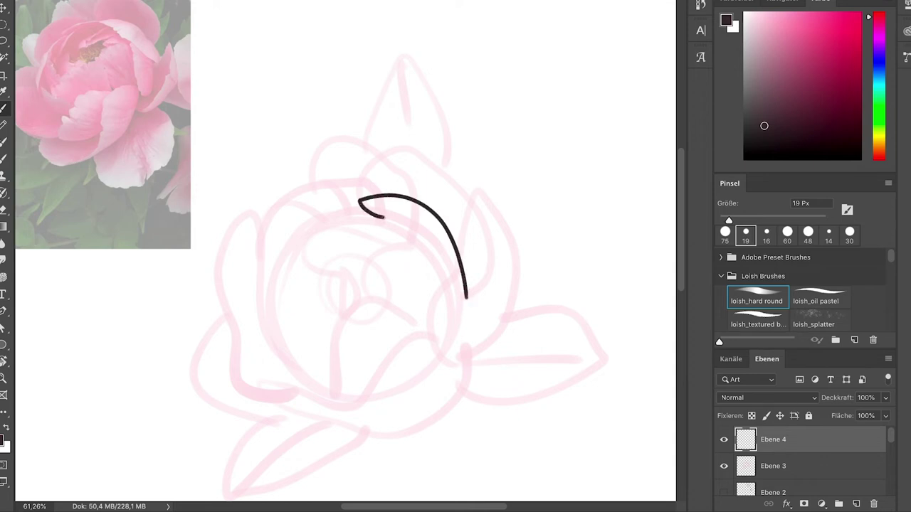
key("ctrl+z")
left_click_drag(728, 220, 733, 223)
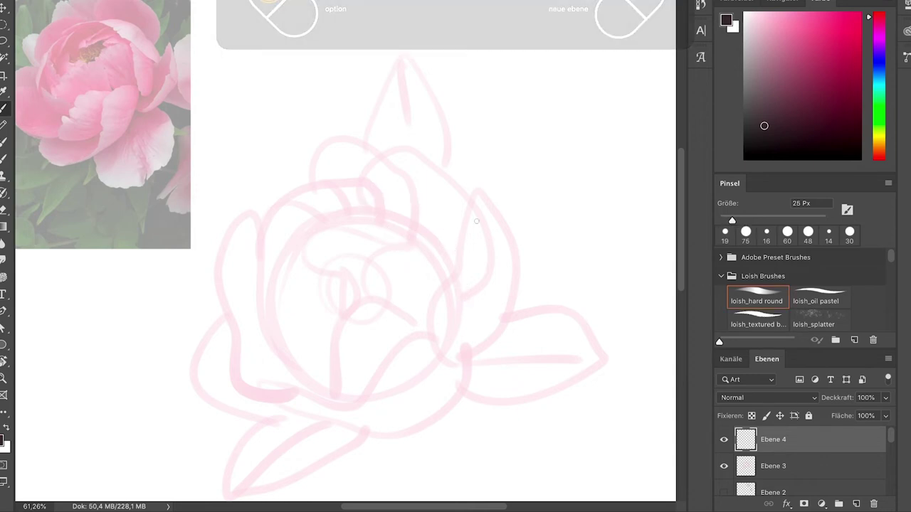
mouse_move(458, 339)
left_mouse_down()
mouse_move(367, 212)
mouse_move(456, 339)
mouse_move(443, 323)
left_mouse_up()
left_click_drag(427, 293, 448, 269)
left_click_drag(383, 232, 404, 216)
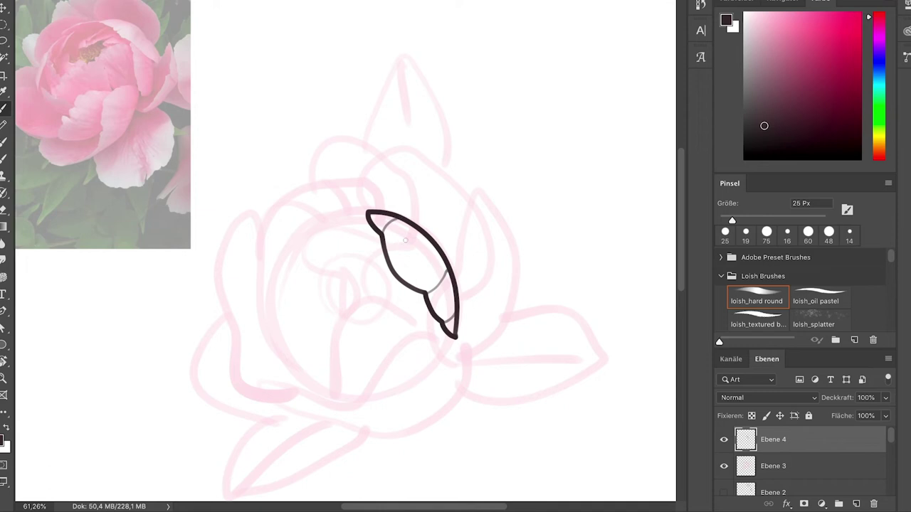
- Ink the overlapping petals continuing down the right side and along the bottom of the sketched circle, with thin fold lines
mouse_move(413, 290)
left_mouse_down()
mouse_move(422, 335)
mouse_move(407, 394)
mouse_move(453, 334)
left_mouse_up()
mouse_move(417, 359)
left_mouse_down()
mouse_move(441, 360)
mouse_move(451, 331)
left_mouse_up()
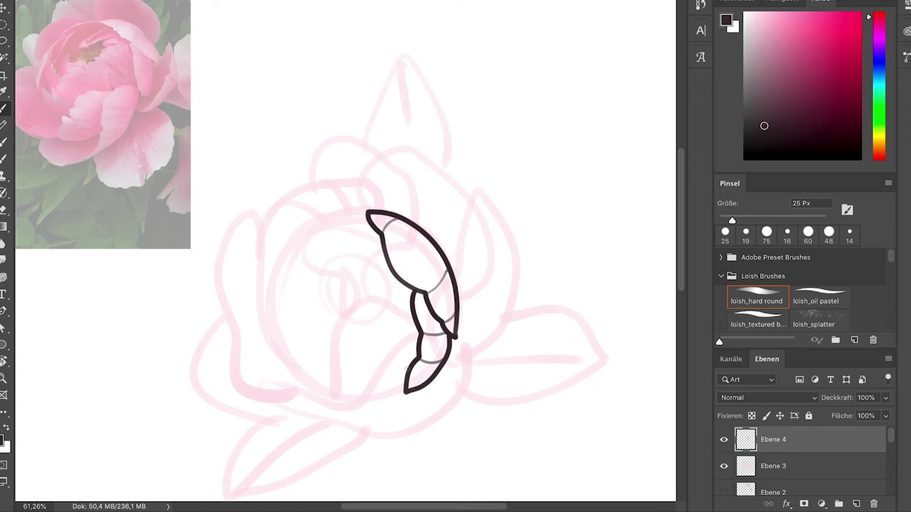
mouse_move(406, 368)
left_mouse_down()
mouse_move(376, 359)
mouse_move(353, 397)
mouse_move(339, 399)
mouse_move(282, 378)
left_mouse_up()
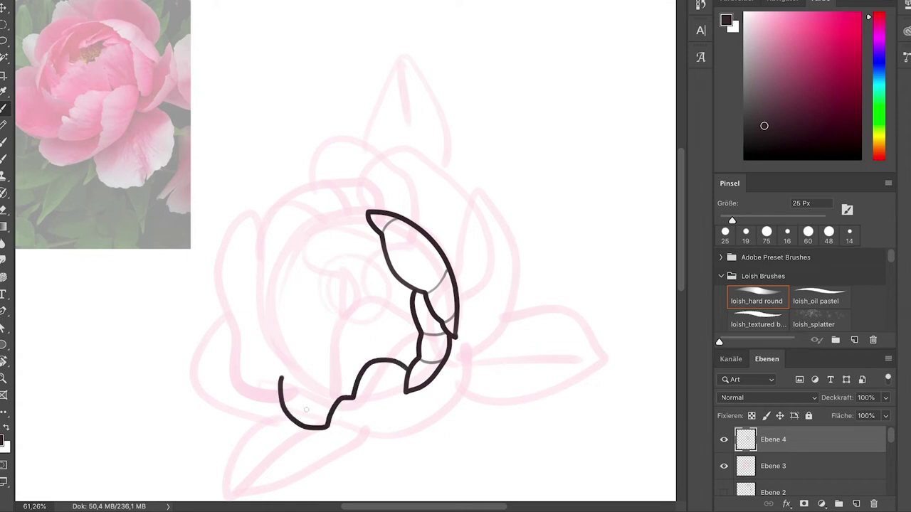
left_click_drag(320, 431, 407, 391)
left_click_drag(355, 400, 392, 402)
left_click_drag(329, 417, 340, 423)
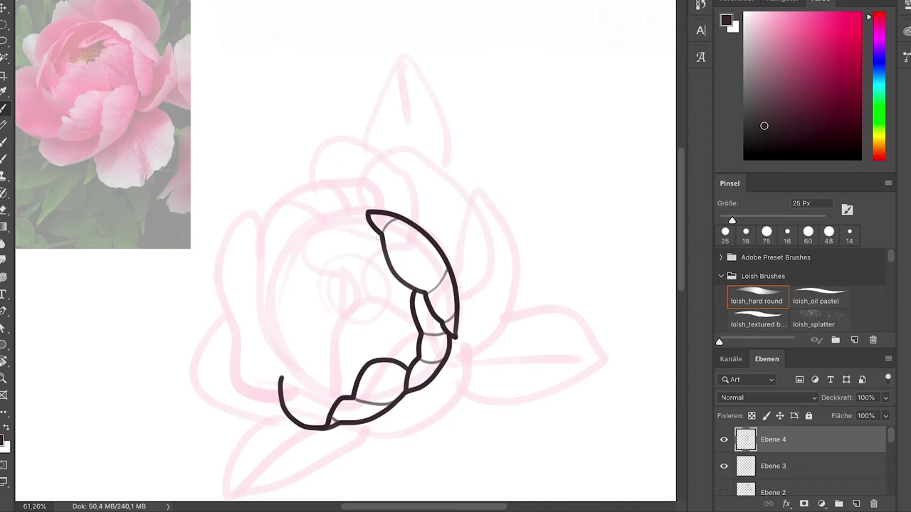
- Ink a curved pointed petal at the upper left of the core and small petals tucked inside the first petal
left_click_drag(370, 219, 310, 244)
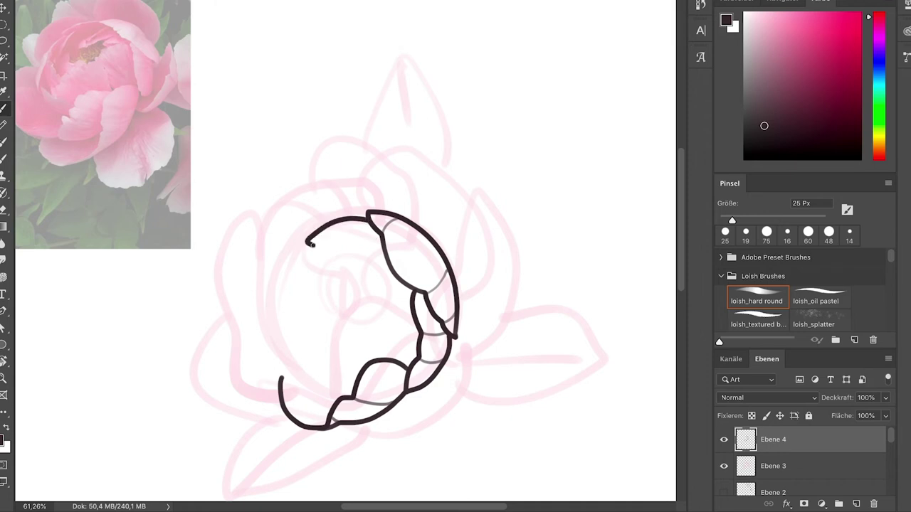
key("ctrl+z")
mouse_move(377, 232)
left_mouse_down()
mouse_move(306, 281)
mouse_move(384, 257)
left_mouse_up()
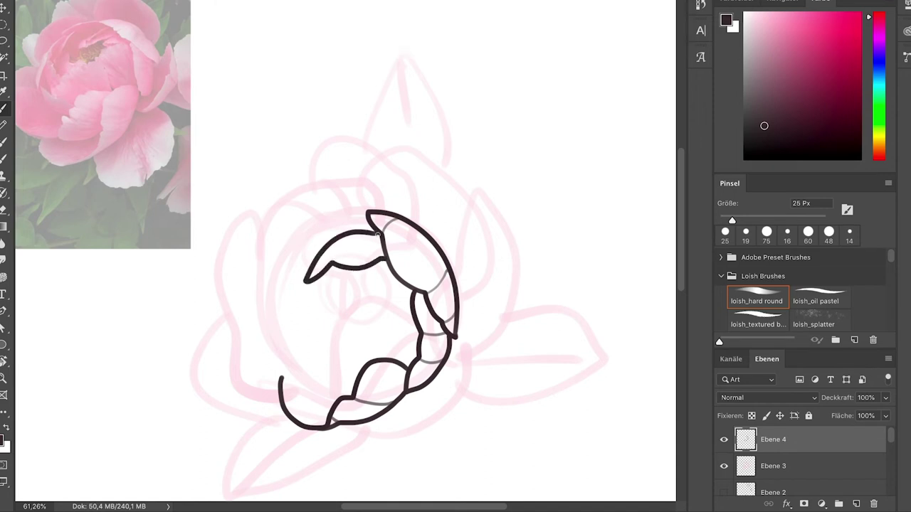
left_click_drag(333, 240, 340, 268)
left_click_drag(368, 267, 412, 304)
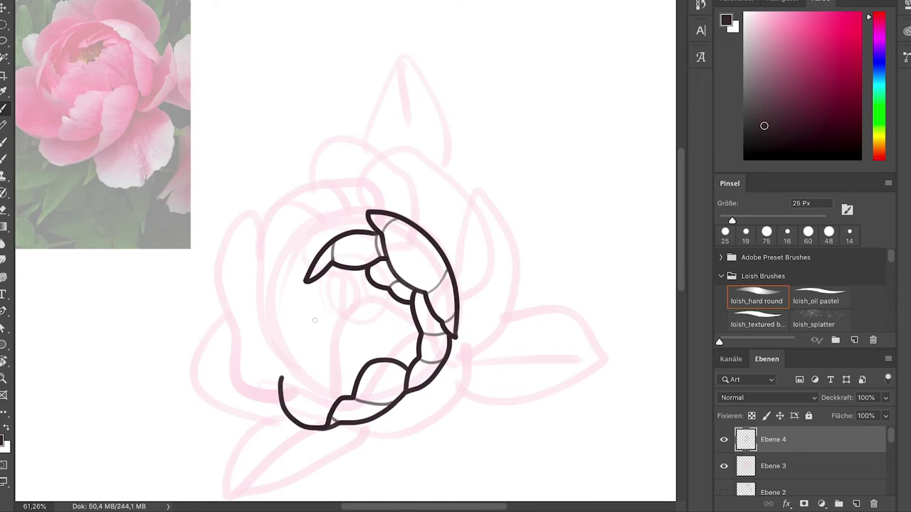
- Ink the wide pointed front petal across the lower core and the small folded petals down its left side
mouse_move(333, 395)
left_mouse_down()
mouse_move(294, 332)
mouse_move(315, 346)
mouse_move(417, 357)
left_mouse_up()
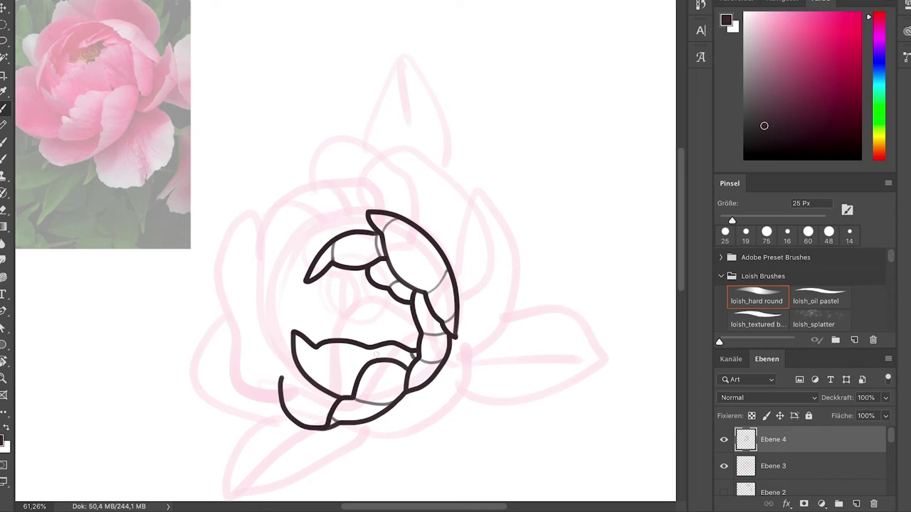
left_click_drag(316, 347, 329, 392)
mouse_move(314, 279)
left_mouse_down()
mouse_move(305, 293)
mouse_move(317, 320)
mouse_move(353, 266)
left_mouse_up()
left_click_drag(312, 287, 326, 307)
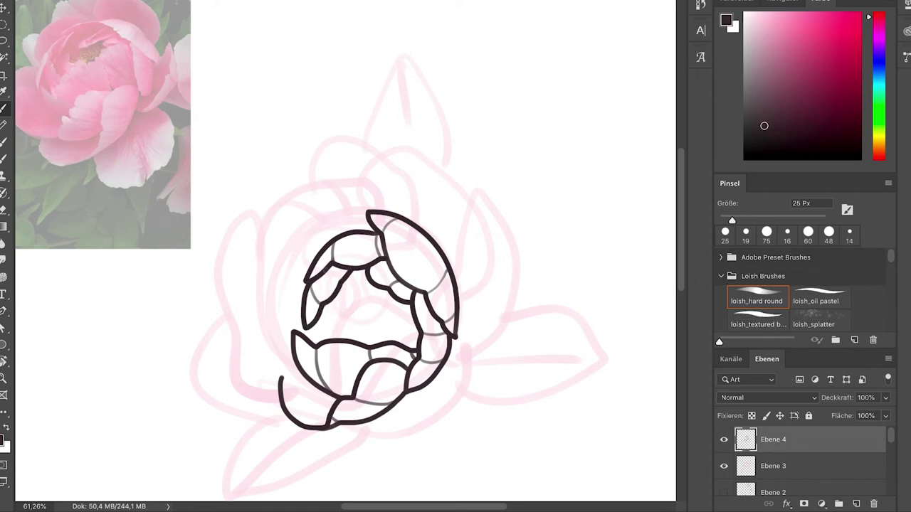
left_click_drag(326, 275, 340, 282)
left_click_drag(313, 325, 322, 342)
key("super+z")
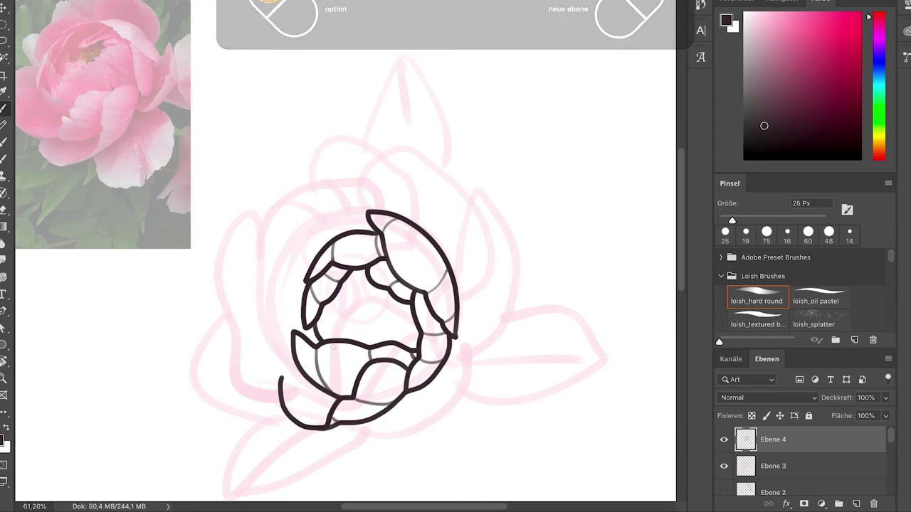
- Ink the innermost small petals around the flower's central opening to close the ring
mouse_move(354, 340)
left_mouse_down()
mouse_move(393, 323)
mouse_move(400, 301)
mouse_move(390, 325)
mouse_move(418, 345)
left_mouse_up()
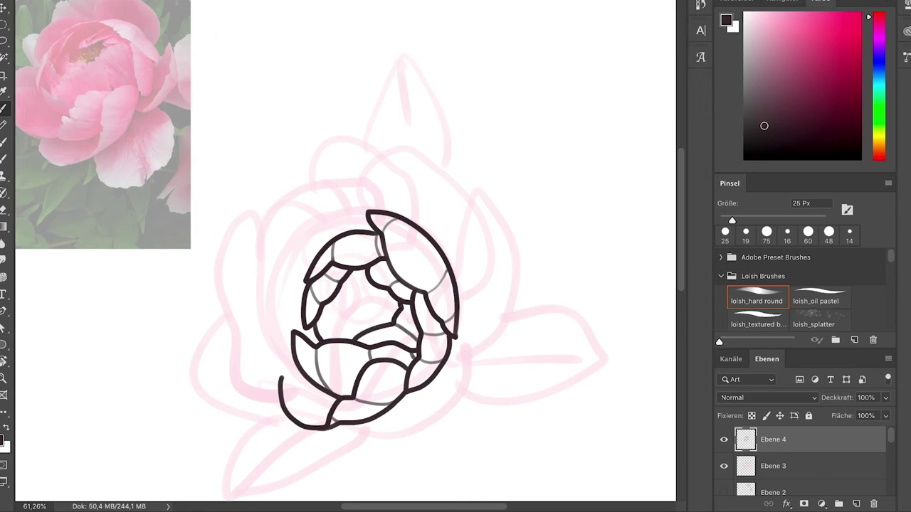
left_click_drag(413, 308, 400, 321)
mouse_move(340, 287)
left_mouse_down()
mouse_move(356, 335)
mouse_move(336, 330)
left_mouse_up()
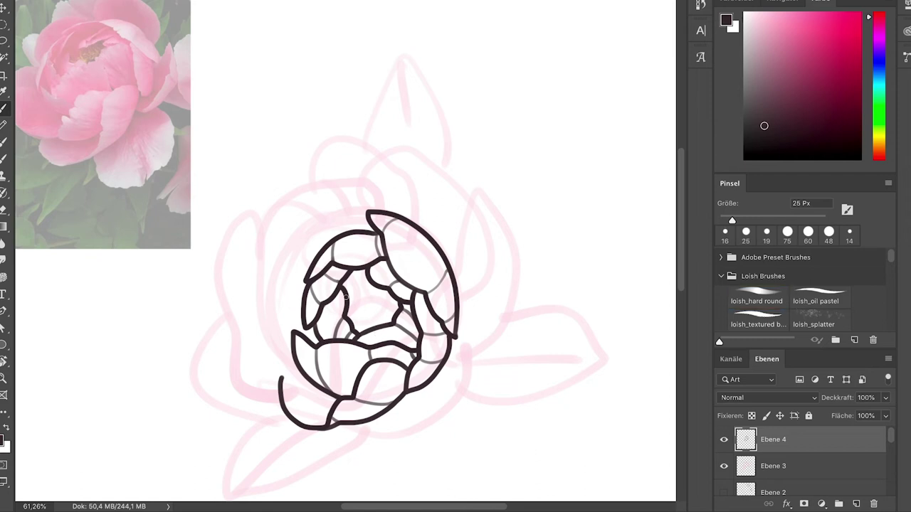
left_click_drag(347, 298, 370, 284)
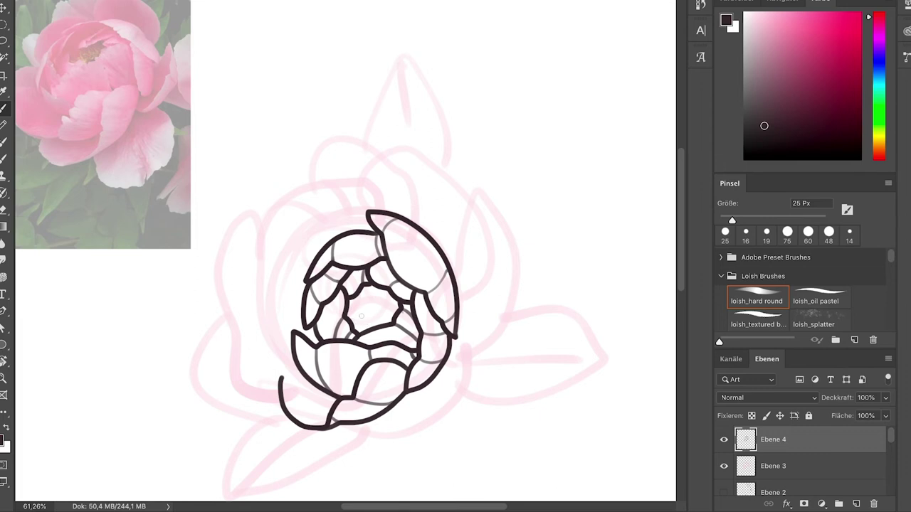
- Ink a cluster of small rounded stamens inside the flower's central opening
mouse_move(369, 305)
left_mouse_down()
mouse_move(393, 308)
mouse_move(372, 326)
left_mouse_up()
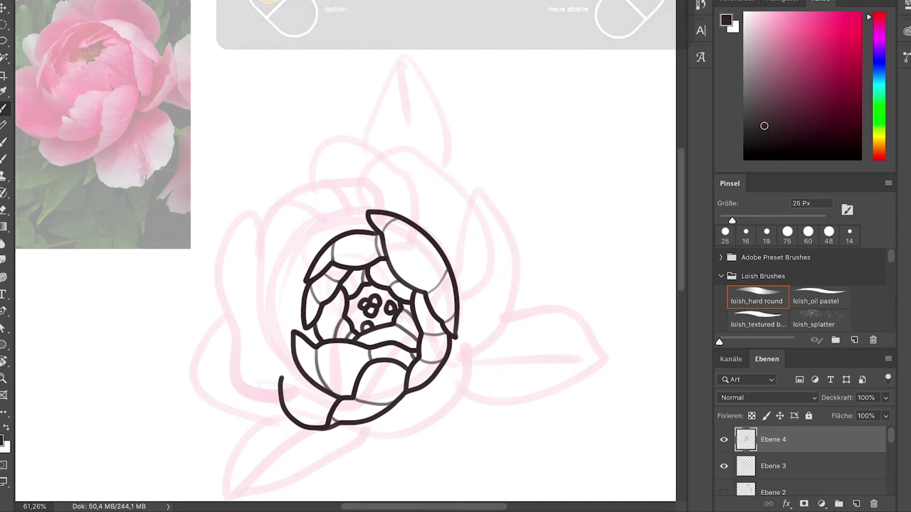
left_click_drag(379, 324, 390, 313)
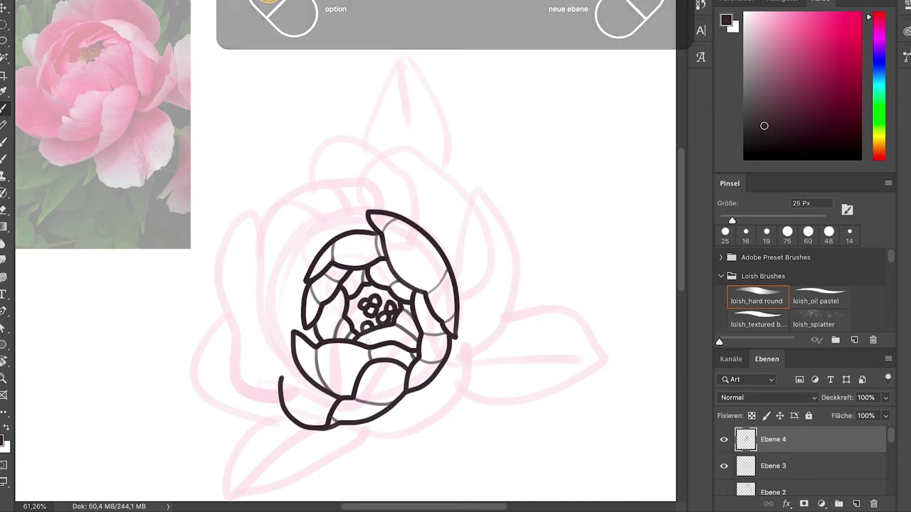
- Ink the large scalloped petal around the core's upper-left side with thin fold lines, and close the outline of the lower-left petal
scroll(346, 220, "left", 2)
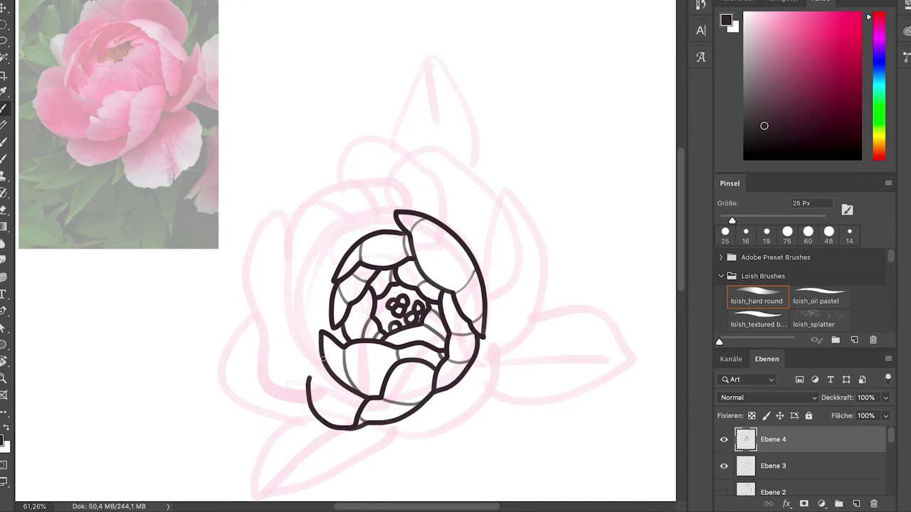
mouse_move(318, 358)
left_mouse_down()
mouse_move(329, 231)
mouse_move(358, 208)
mouse_move(396, 209)
mouse_move(374, 234)
left_mouse_up()
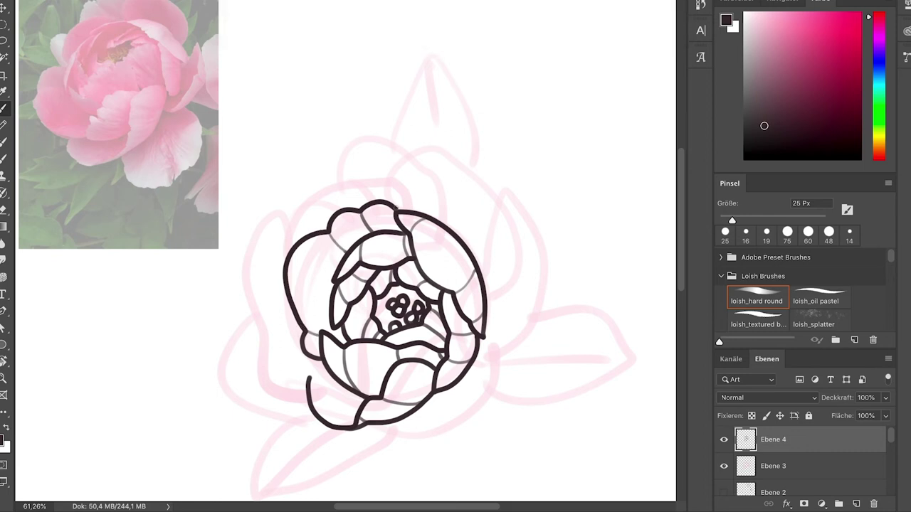
key("alt")
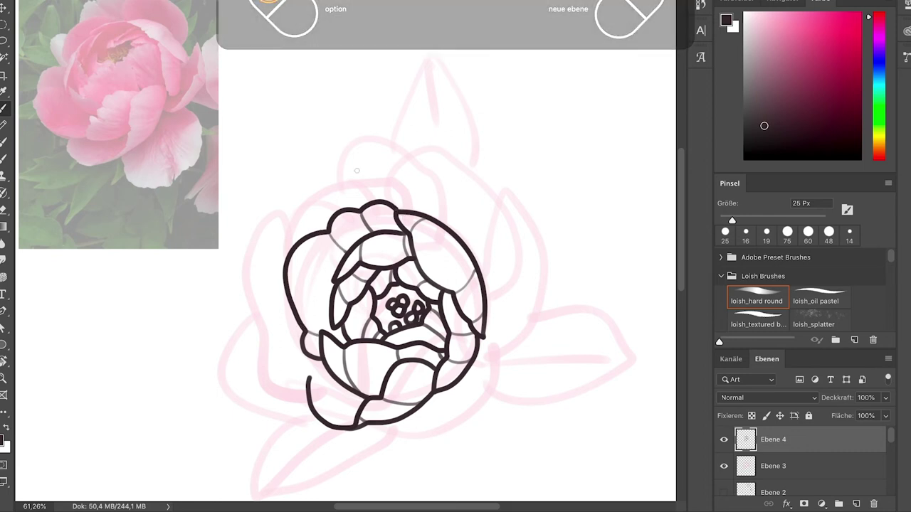
left_click_drag(308, 380, 319, 359)
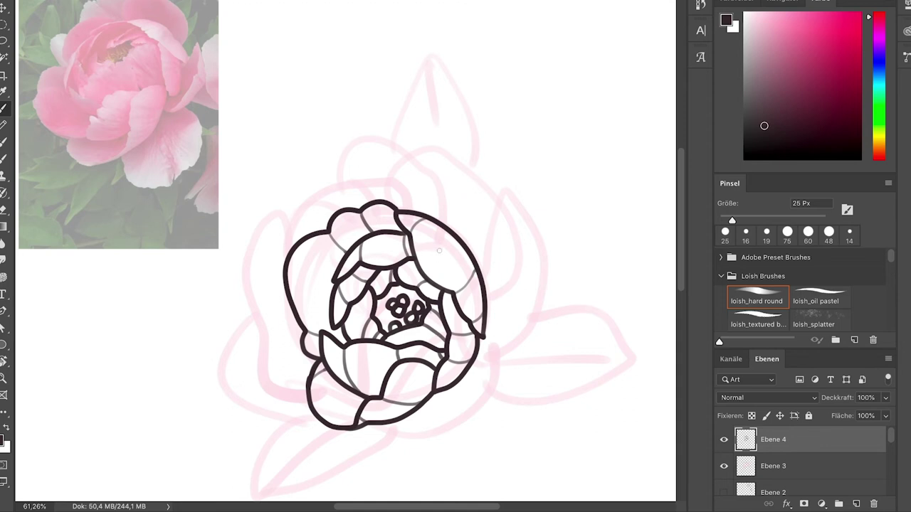
- Ink a tall pointed petal with a folded edge right of the core, add thin fold lines, and connect it to the core
left_click_drag(503, 342, 529, 352)
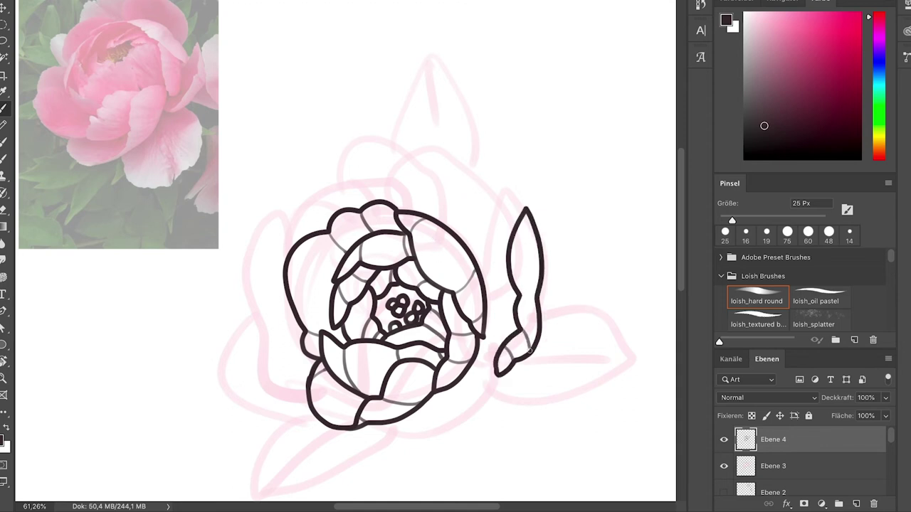
left_click_drag(513, 267, 535, 302)
left_click_drag(509, 244, 484, 290)
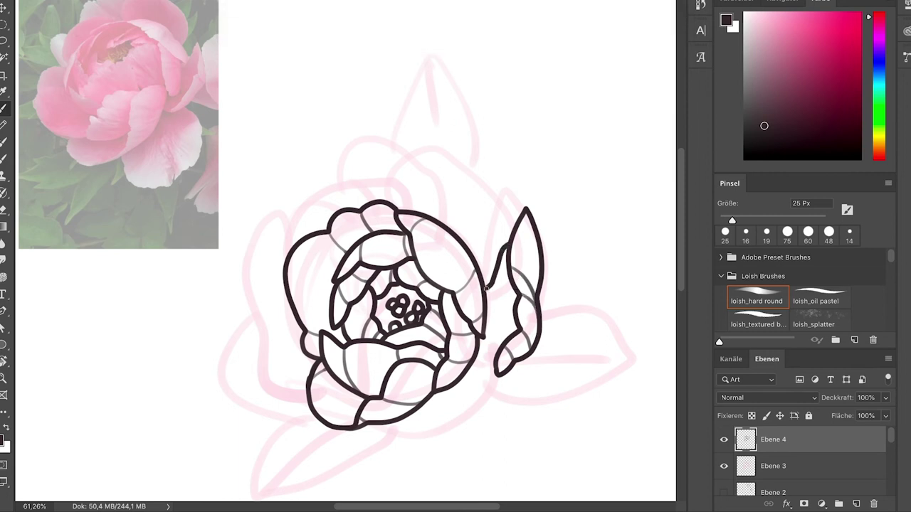
key("alt")
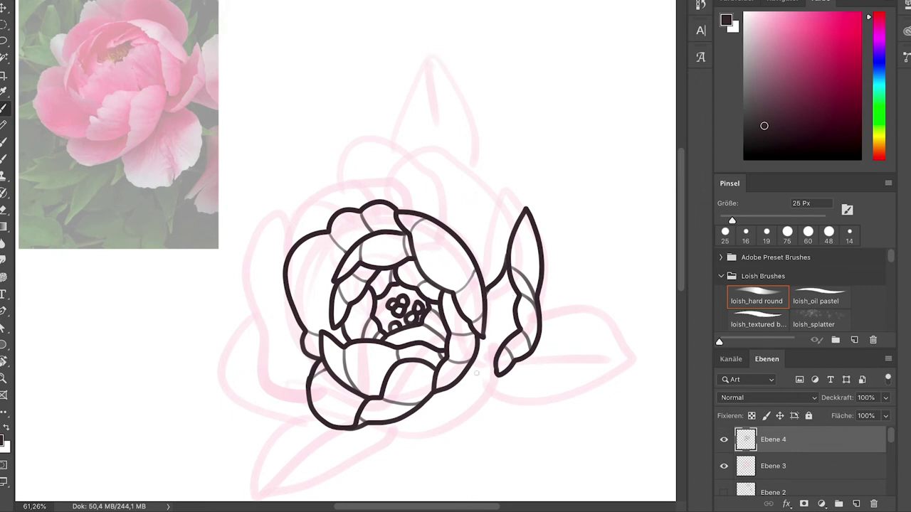
mouse_move(474, 360)
left_mouse_down()
mouse_move(495, 353)
mouse_move(479, 348)
mouse_move(497, 374)
left_mouse_up()
- Ink the large rounded back petals behind the core's upper right, with thin curved fold lines running inward
scroll(440, 193, "up", 2)
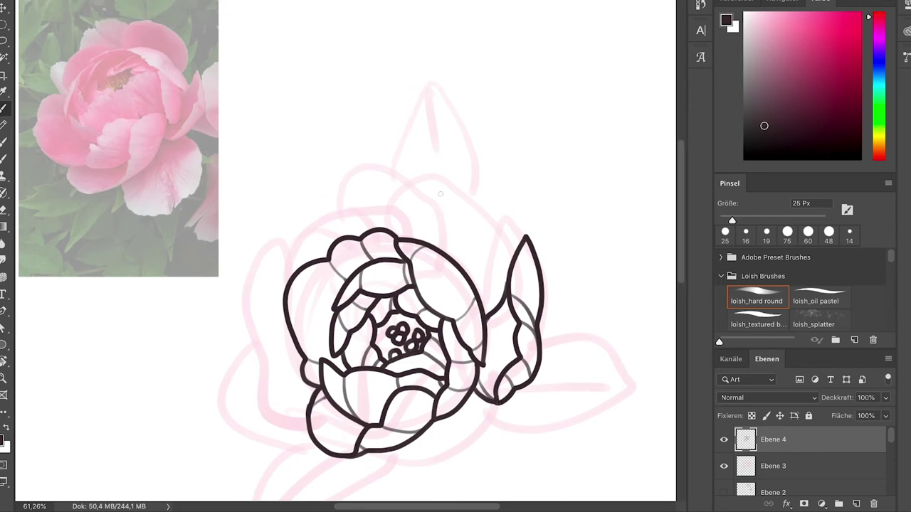
mouse_move(382, 226)
left_mouse_down()
mouse_move(480, 204)
mouse_move(514, 234)
left_mouse_up()
left_click_drag(482, 207, 478, 286)
left_click_drag(398, 196, 421, 239)
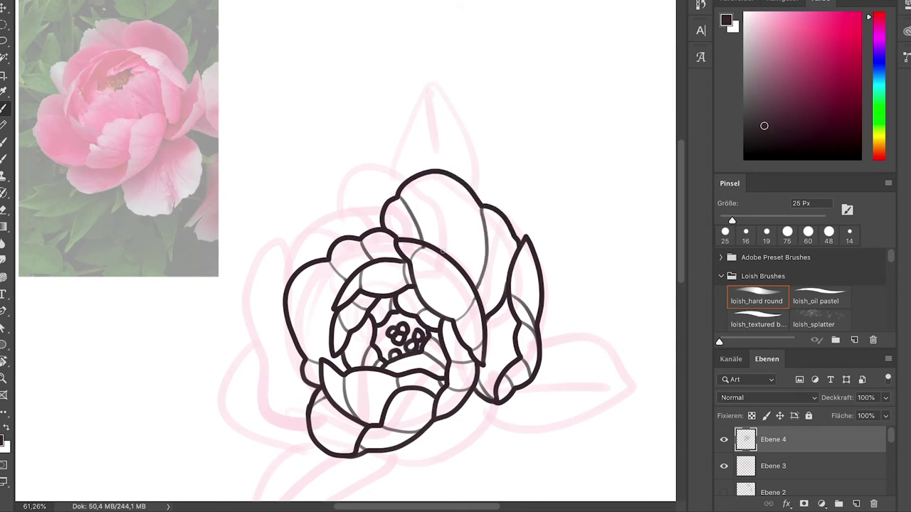
key("super+z")
left_click_drag(399, 199, 421, 240)
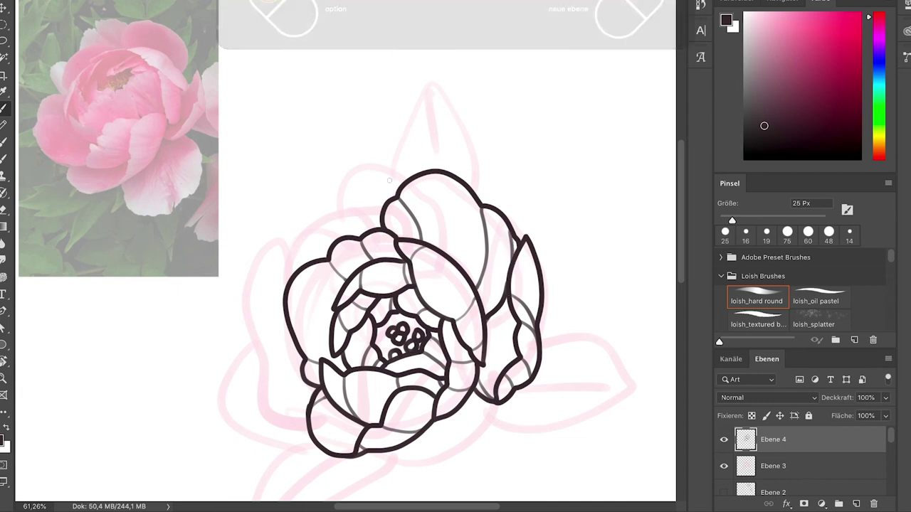
- Ink a wavy back petal behind the core's upper left and add thin fold lines inside it
mouse_move(400, 186)
left_mouse_down()
mouse_move(374, 176)
mouse_move(313, 198)
mouse_move(303, 251)
left_mouse_up()
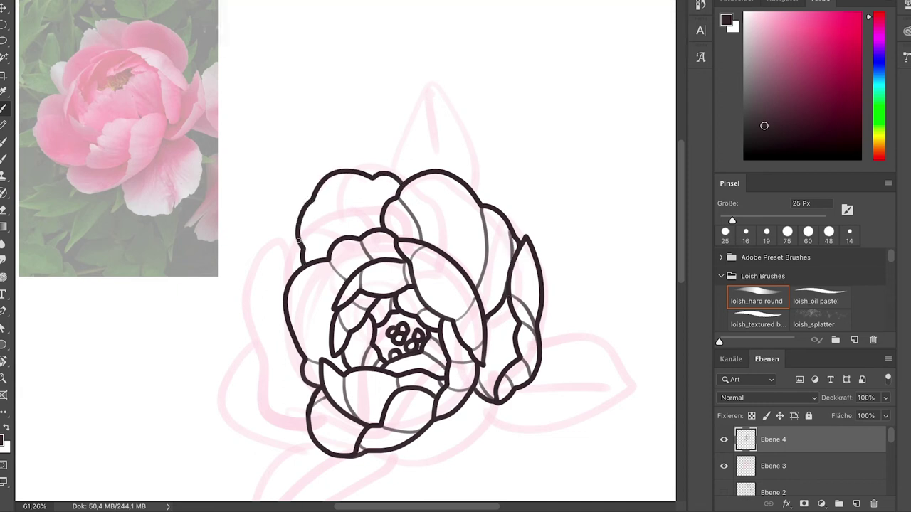
left_click_drag(314, 203, 336, 236)
key("super+z")
left_click_drag(314, 203, 335, 238)
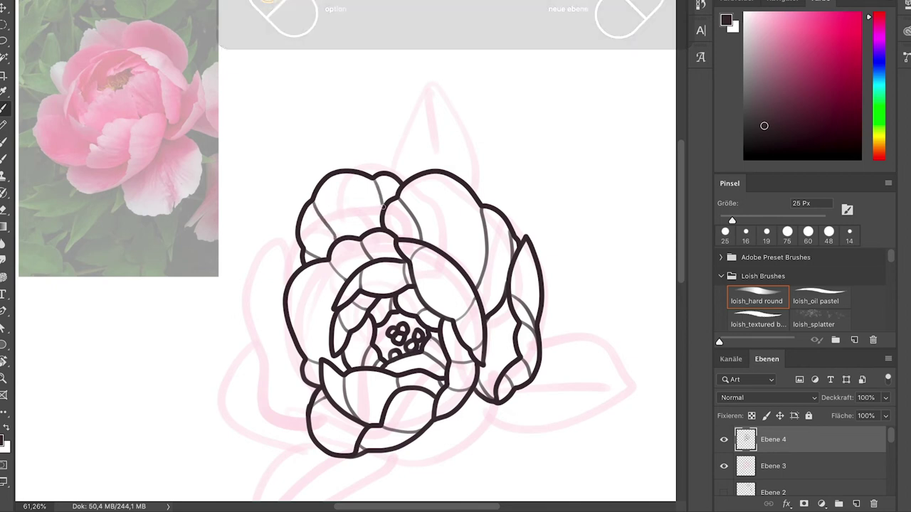
- Ink the outer lobed petal along the flower's lower-left side and divide it with thin fold lines
scroll(361, 215, "down", 3)
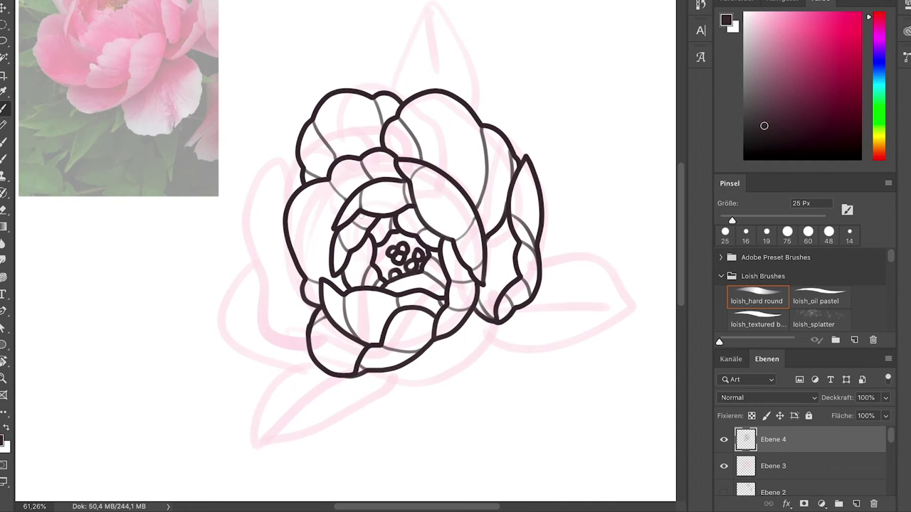
mouse_move(285, 217)
left_mouse_down()
mouse_move(254, 234)
mouse_move(245, 310)
mouse_move(266, 360)
mouse_move(317, 366)
left_mouse_up()
key("super+z")
left_click_drag(260, 325, 315, 306)
left_click_drag(254, 250, 289, 251)
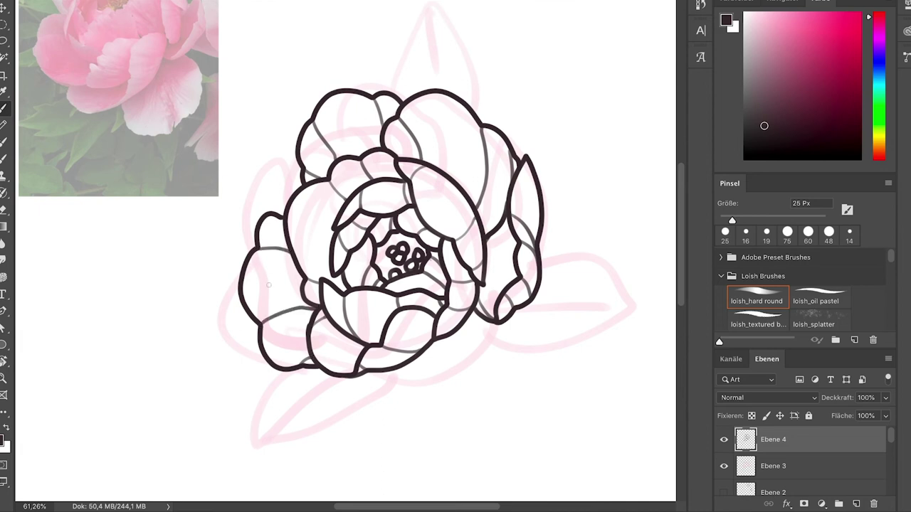
- Ink a long petal hanging below the flower's lower-right side, with thin lengthwise fold lines
mouse_move(387, 371)
left_mouse_down()
mouse_move(400, 407)
mouse_move(440, 440)
mouse_move(482, 417)
mouse_move(506, 323)
mouse_move(485, 391)
left_mouse_up()
left_click_drag(441, 344, 444, 438)
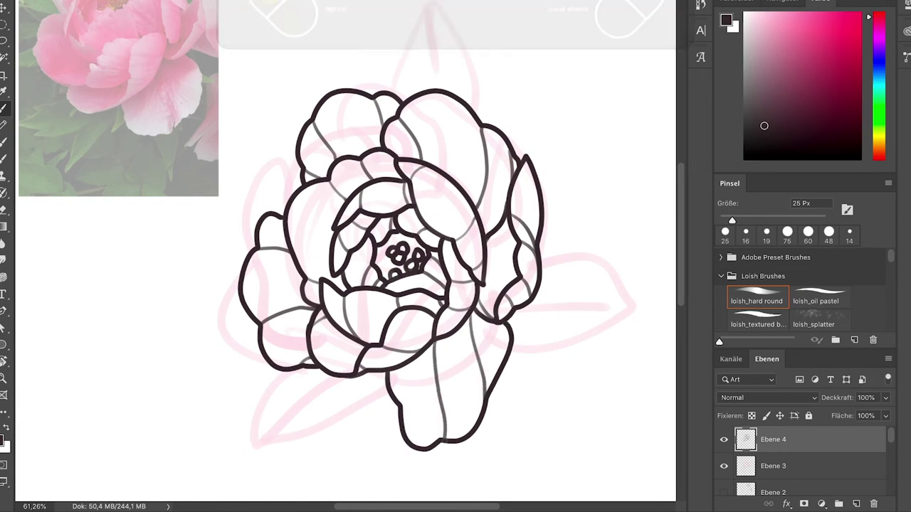
left_click_drag(422, 353, 401, 410)
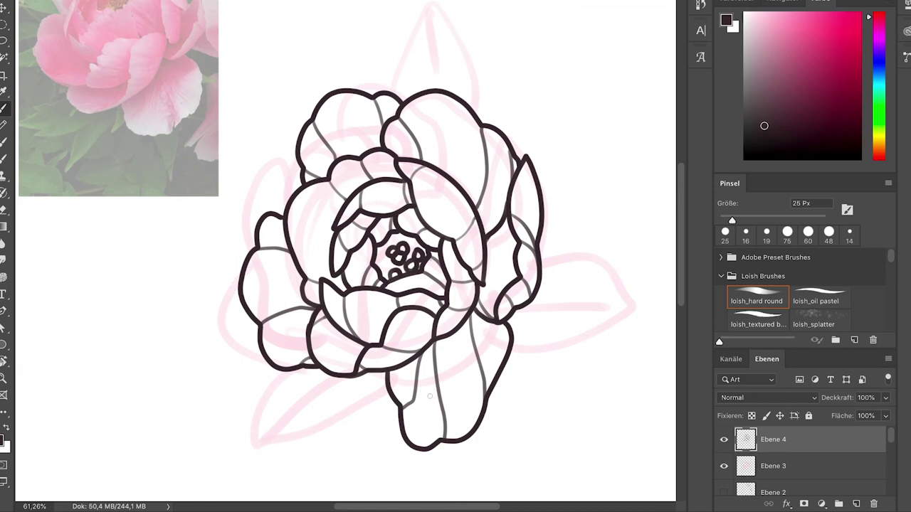
- Ink a pointed leaf below the flower's lower-left petals, with a midrib and thin side veins
scroll(395, 344, "down", 1)
scroll(395, 344, "down", 3)
scroll(395, 344, "up", 3)
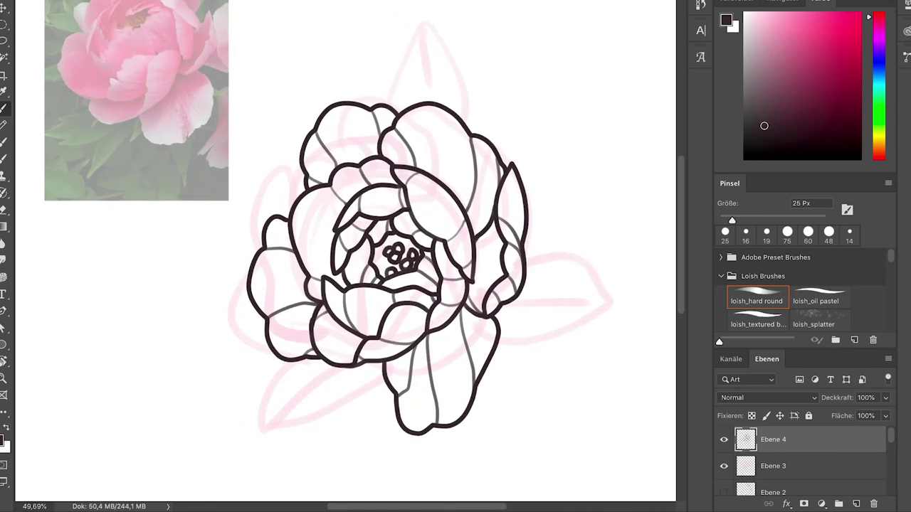
scroll(395, 343, "down", 1)
scroll(395, 343, "up", 2)
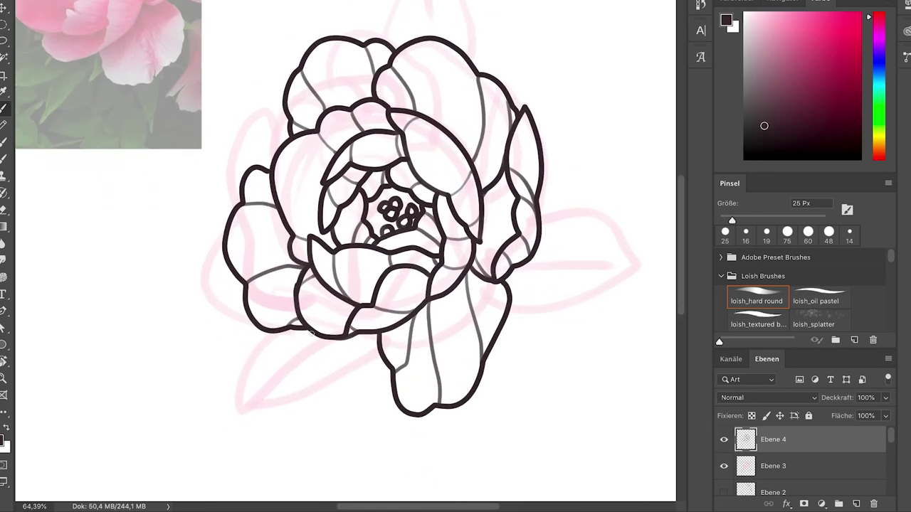
mouse_move(300, 361)
left_mouse_down()
mouse_move(364, 339)
mouse_move(288, 432)
left_mouse_up()
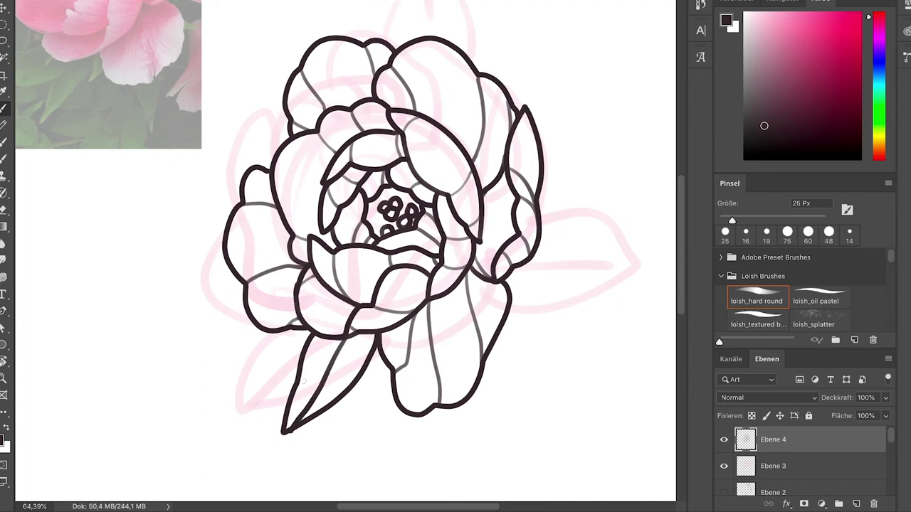
left_click_drag(331, 357, 302, 371)
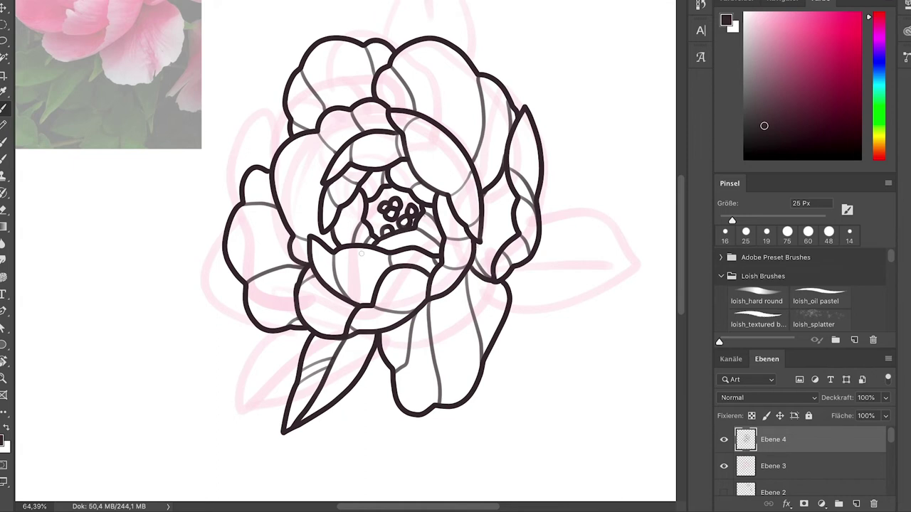
left_click_drag(334, 241, 336, 245)
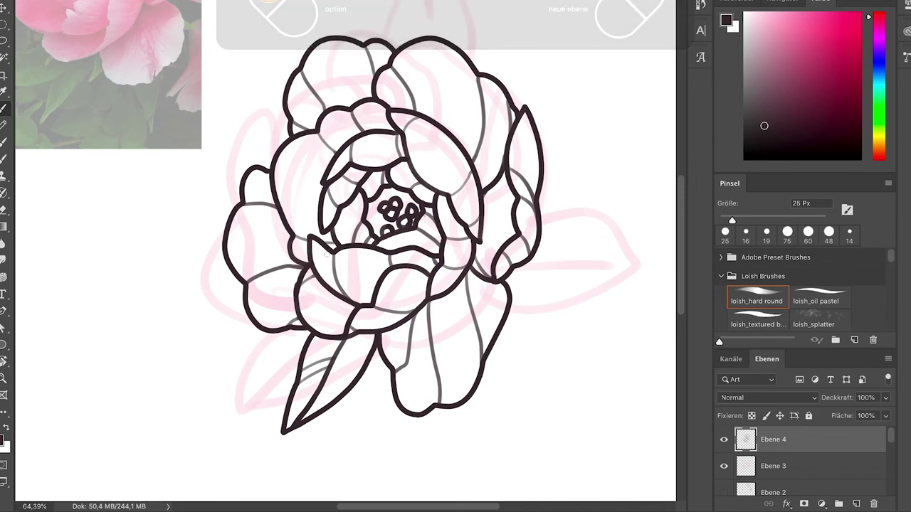
- Ink a narrow pointed leaf extending right from beneath the folded right petal, with thin vein lines
scroll(345, 256, "right", 3)
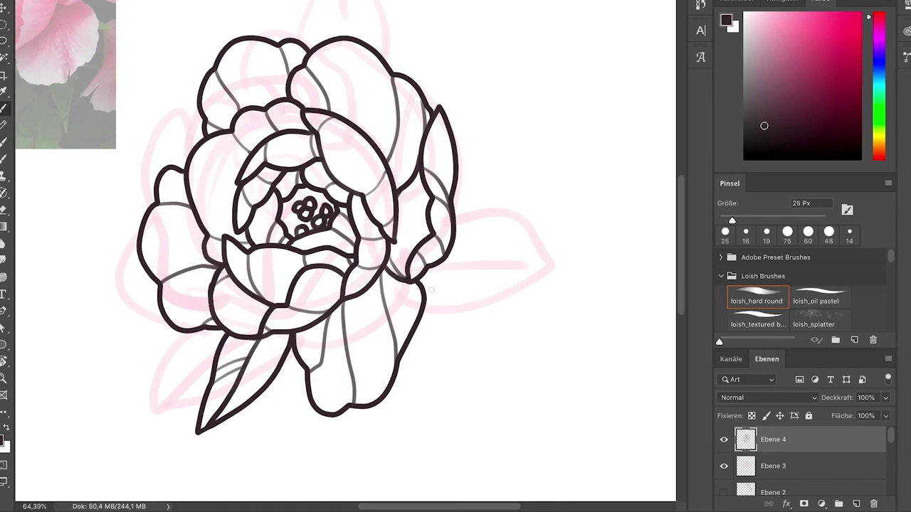
mouse_move(425, 292)
left_mouse_down()
mouse_move(525, 286)
mouse_move(452, 262)
mouse_move(519, 284)
left_mouse_up()
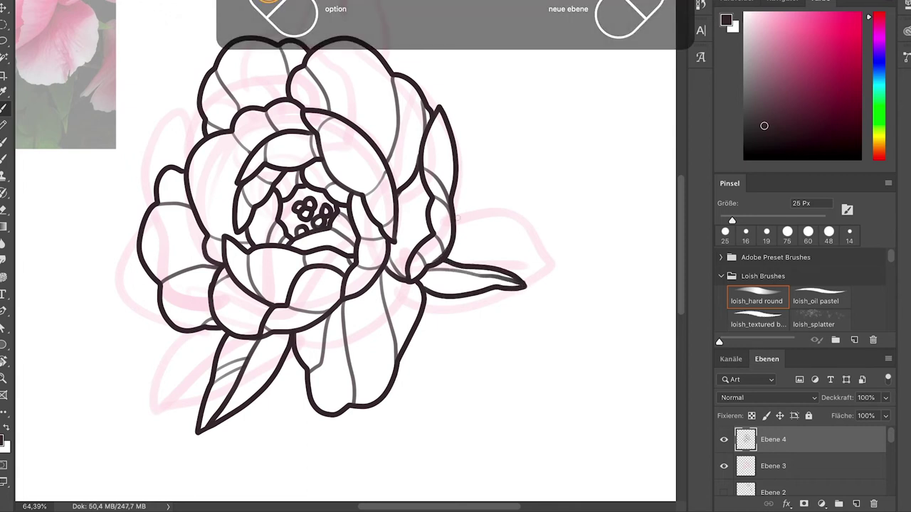
scroll(454, 233, "down", 5)
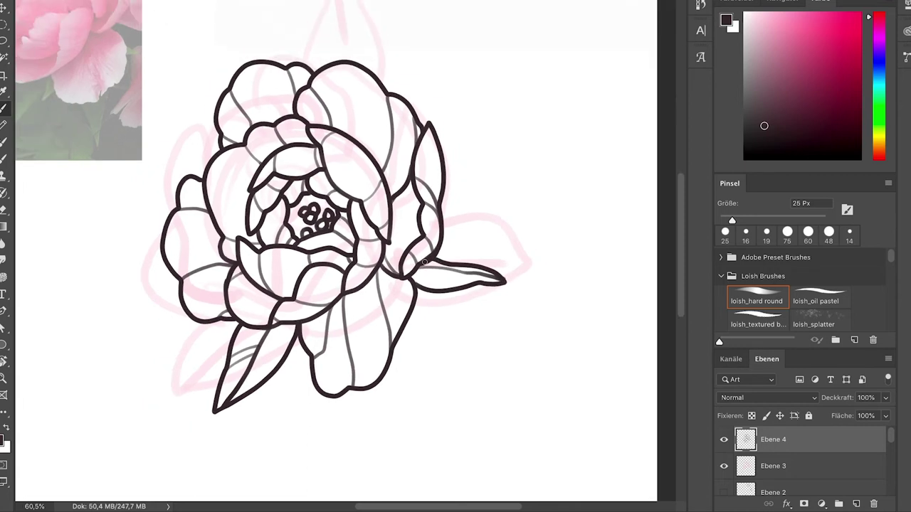
scroll(454, 232, "up", 2)
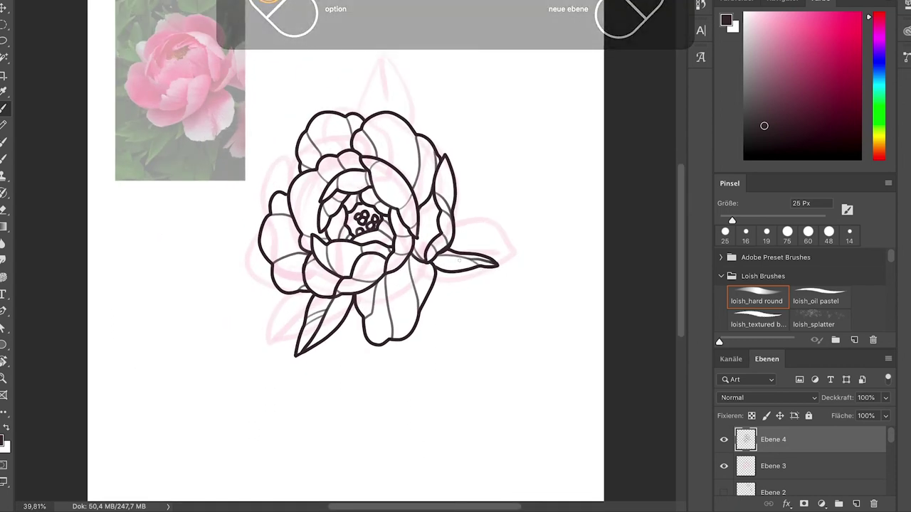
- Hide the pink sketch layer Ebene 3 and the flowers photo group
left_click(723, 466)
left_click_drag(894, 447, 894, 457)
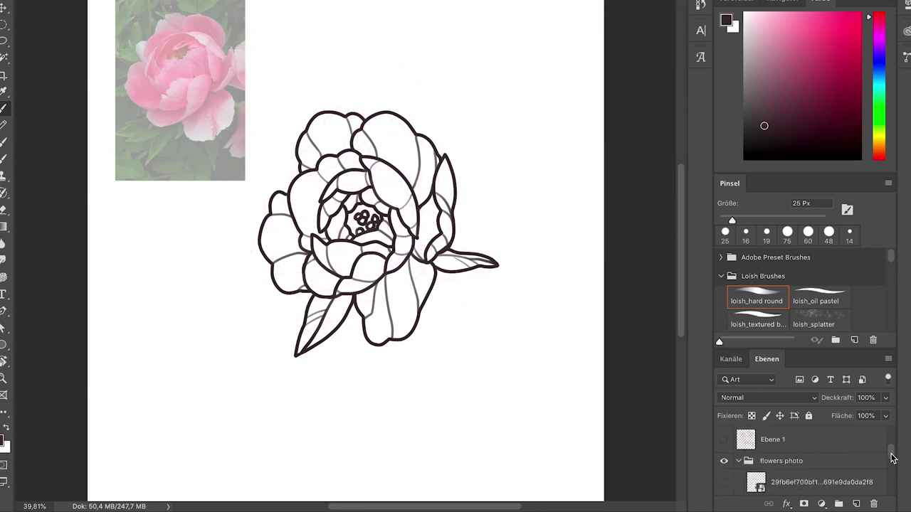
left_click(724, 460)
- Select the area outside the flower linework on Ebene 4, invert the selection, and contract it by 5 pixels
scroll(895, 453, "up", 3)
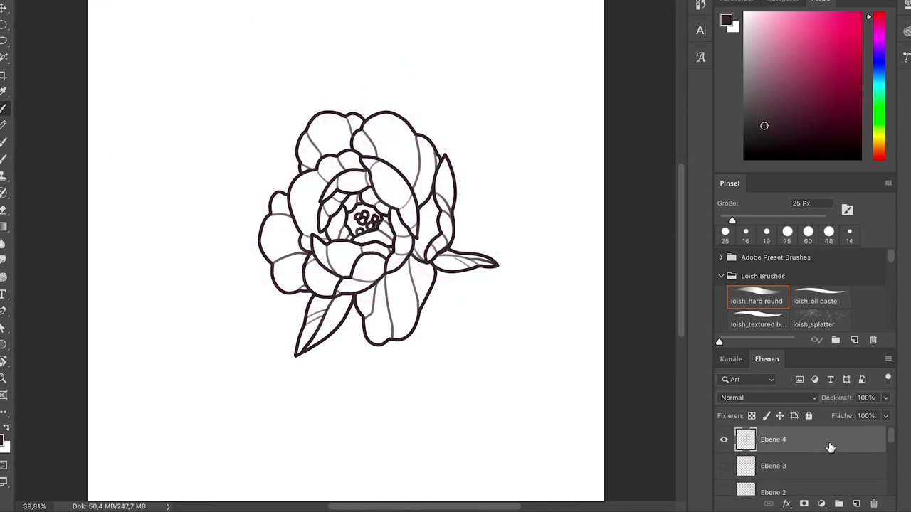
left_click(4, 57)
left_click(266, 181)
left_click(313, 0)
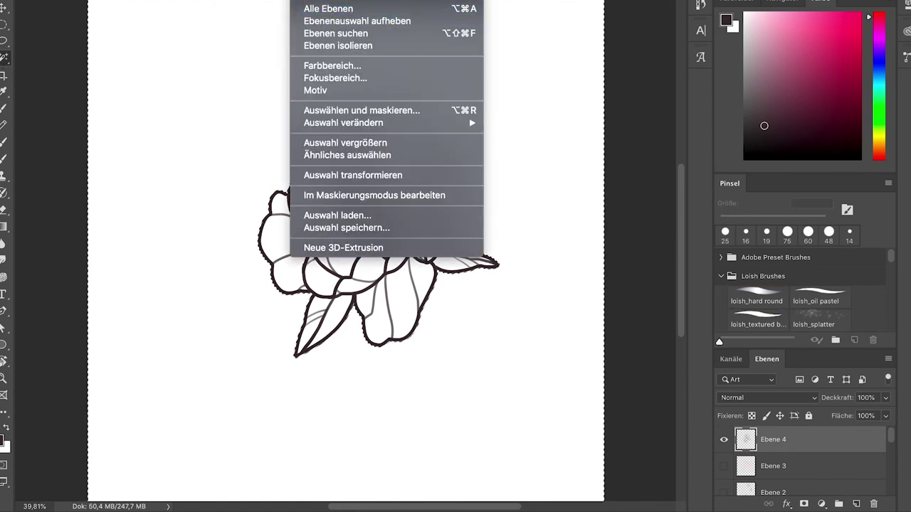
left_click(333, 0)
left_click(306, 0)
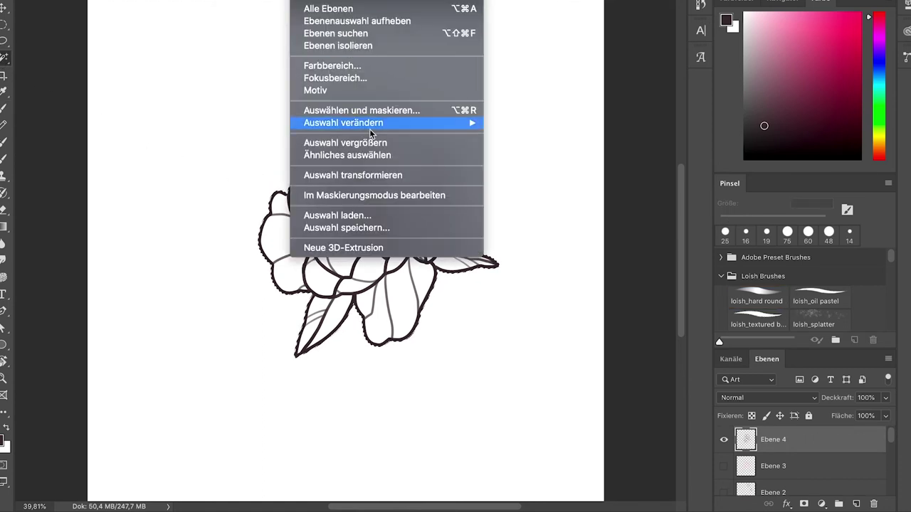
mouse_move(371, 125)
left_click(543, 159)
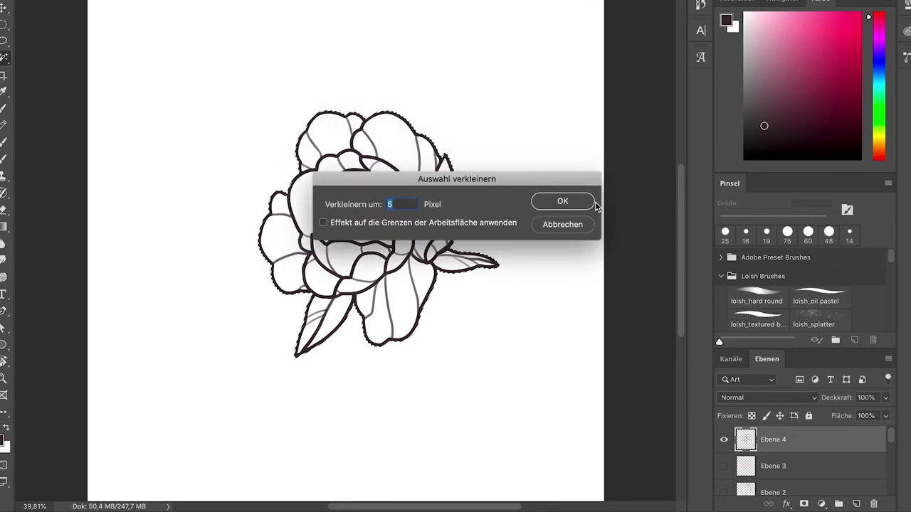
left_click(585, 207)
- Fill the selected flower shape with a solid colour fill layer in light pink ffcfe1 beneath the linework
left_click(797, 466)
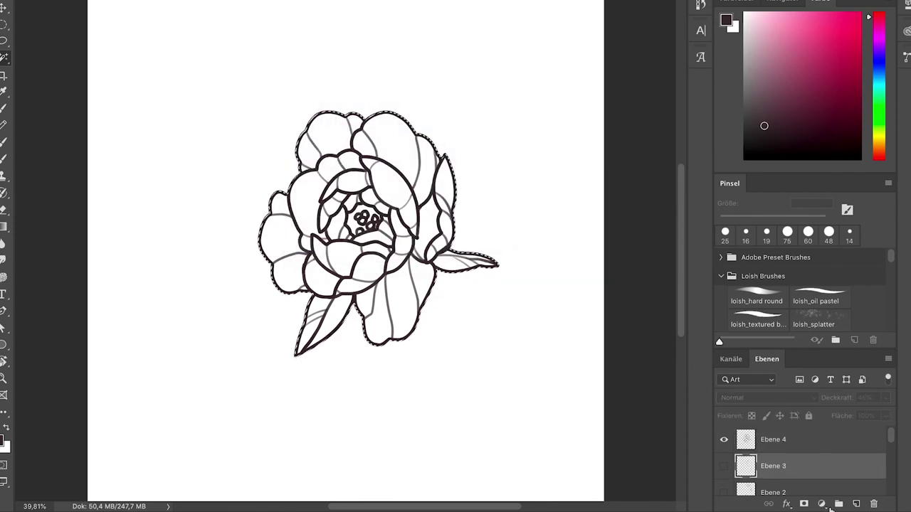
left_click(821, 504)
left_click(818, 258)
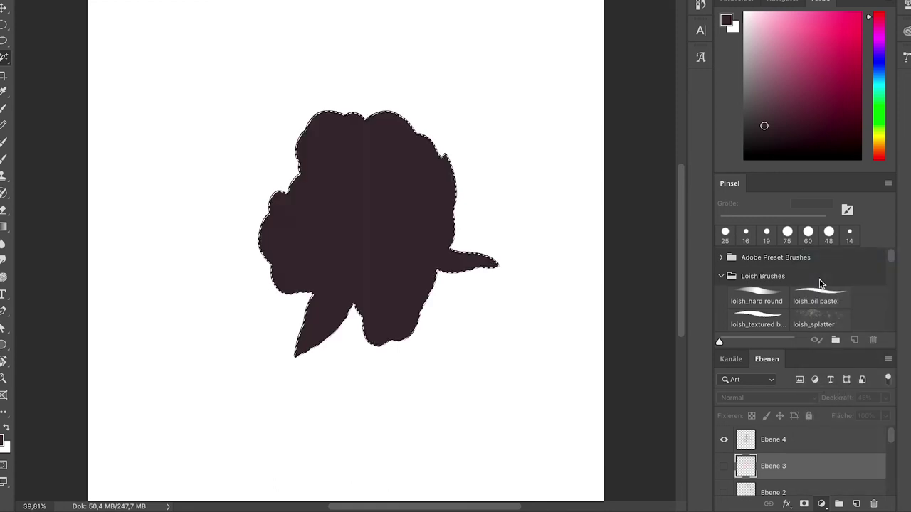
mouse_move(614, 280)
left_mouse_down()
mouse_move(590, 239)
mouse_move(579, 242)
left_mouse_up()
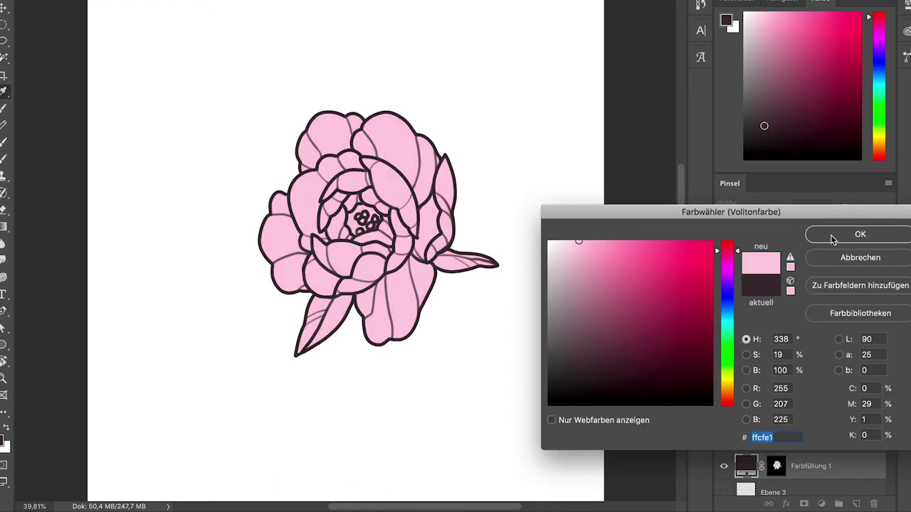
left_click(835, 236)
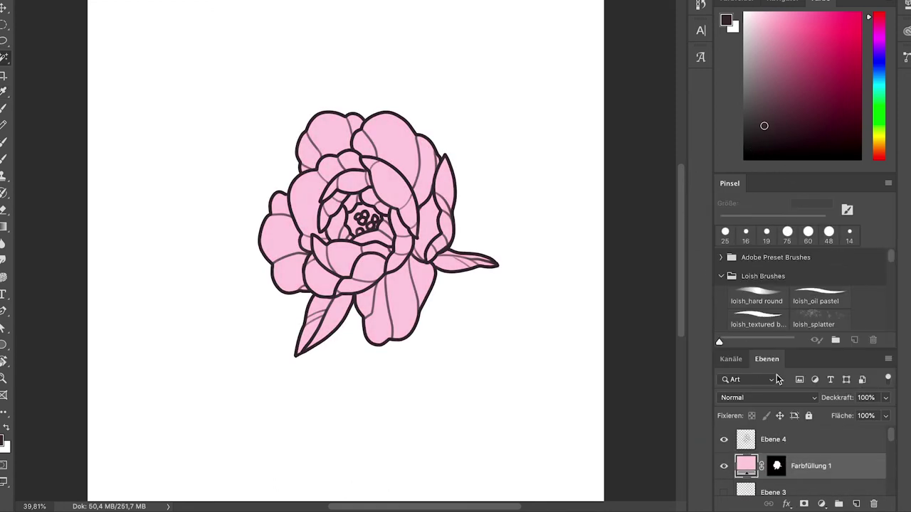
- Add a new layer clipped to the pink colour fill and sample the flower's pink as the brush colour
left_click(856, 504)
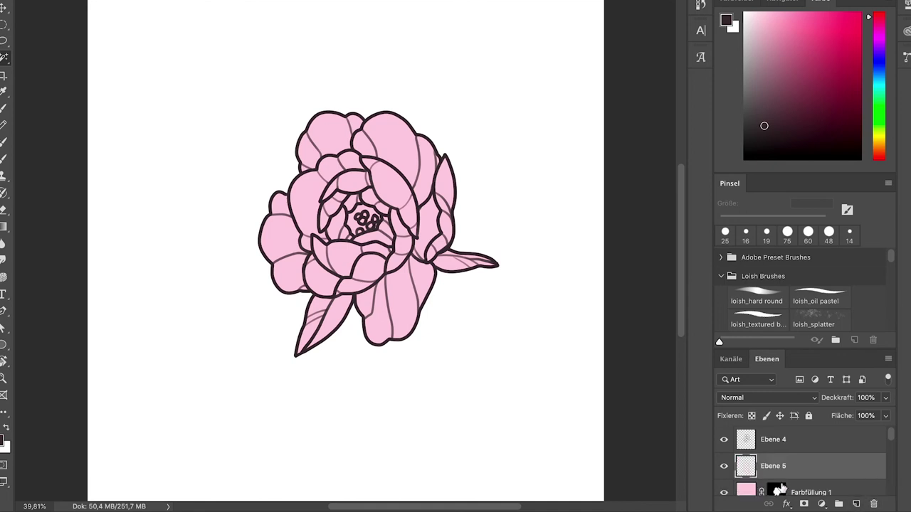
left_click(780, 478, "alt")
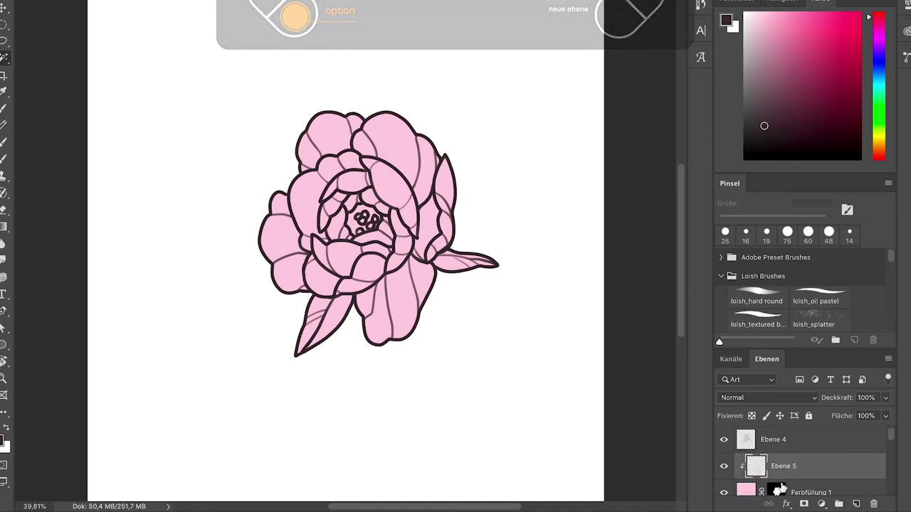
left_click(783, 43)
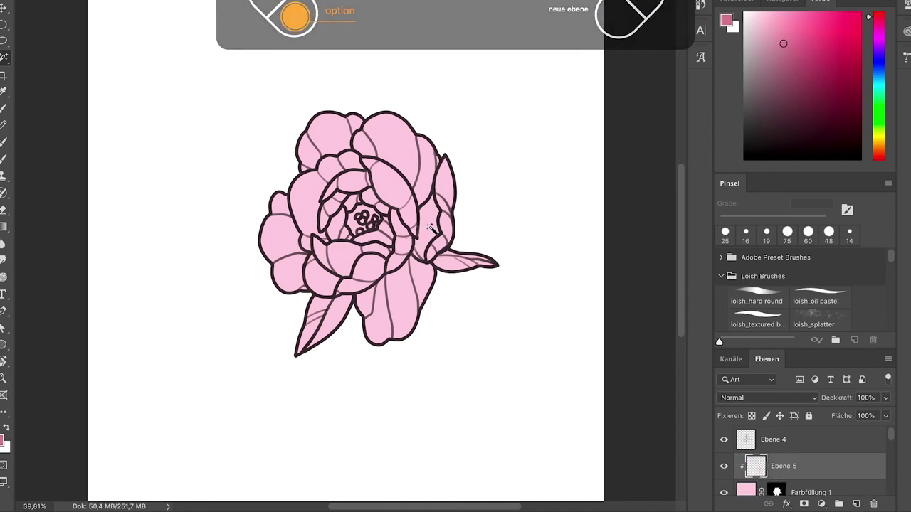
left_click(3, 109)
left_click(430, 198, "alt")
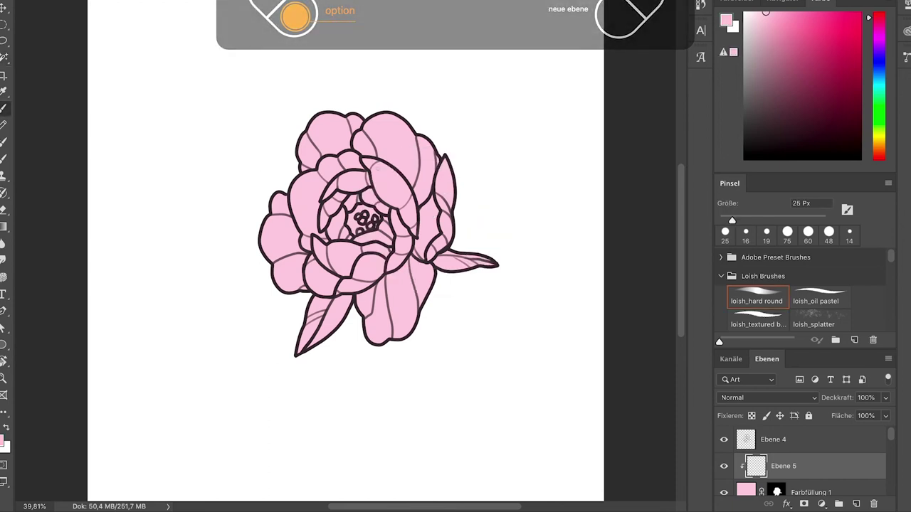
- Set the brush hardness to 0% and choose a more saturated pink for soft shading
left_click(57, 1)
left_click_drag(97, 39, 48, 29)
left_click(88, 10)
left_click(113, 10)
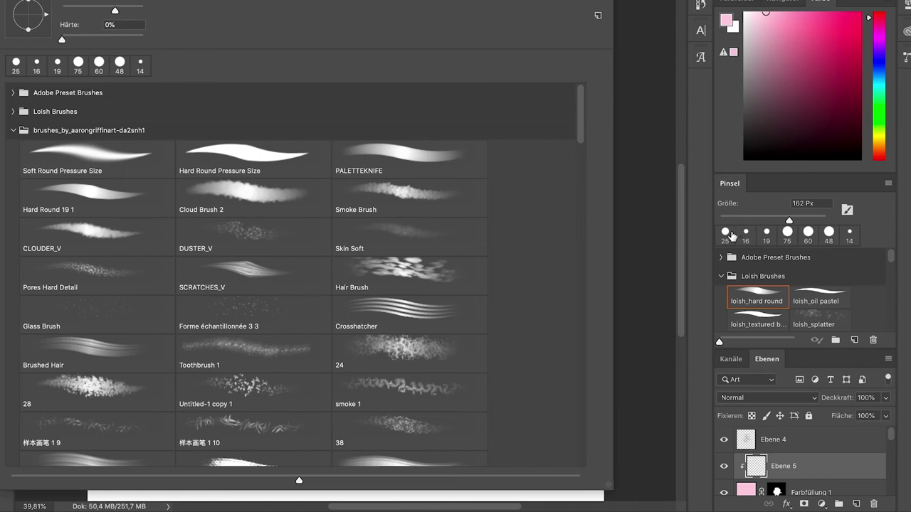
key("Return")
left_click(783, 29)
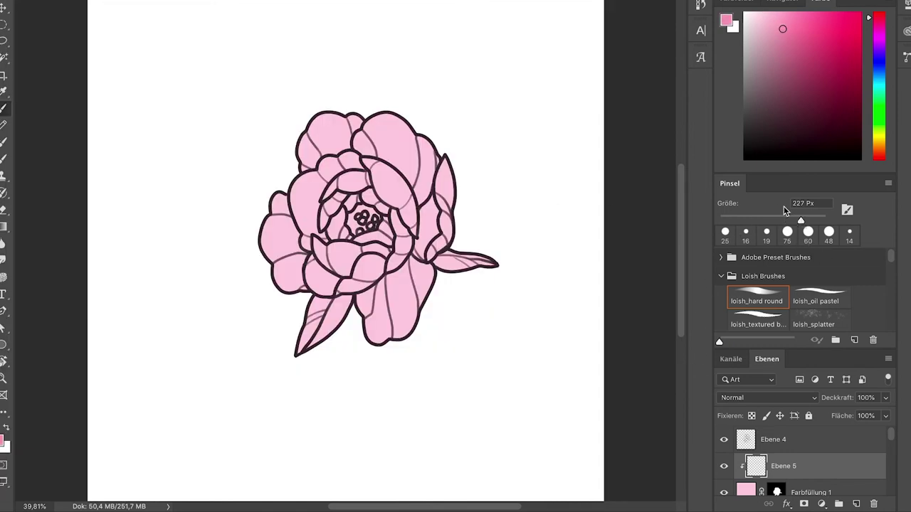
- Softly shade the flower's centre and inner petals in darker pink and the outer petals in pale pink with a 909 px brush
mouse_move(362, 242)
left_mouse_down()
mouse_move(331, 223)
mouse_move(356, 149)
left_mouse_up()
mouse_move(302, 268)
left_mouse_down()
mouse_move(371, 168)
mouse_move(422, 229)
left_mouse_up()
left_click(785, 34)
left_click_drag(331, 260, 381, 249)
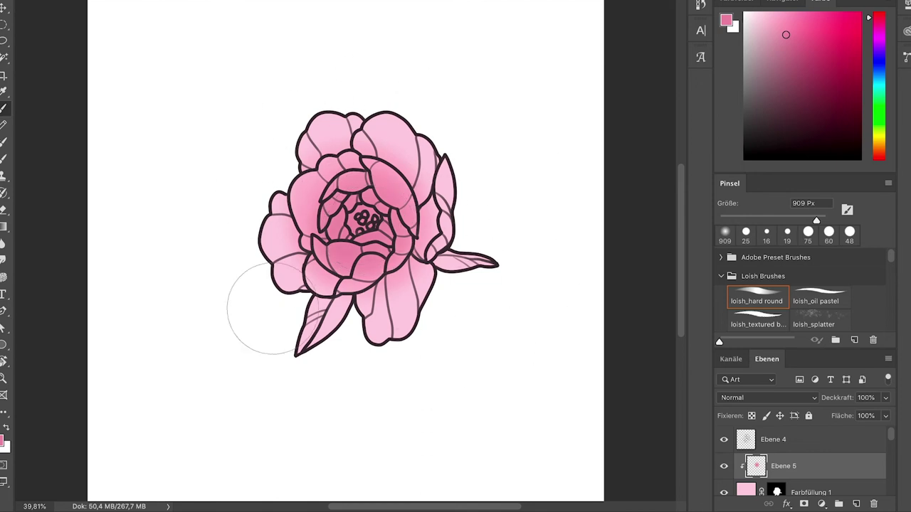
left_click_drag(764, 17, 754, 19)
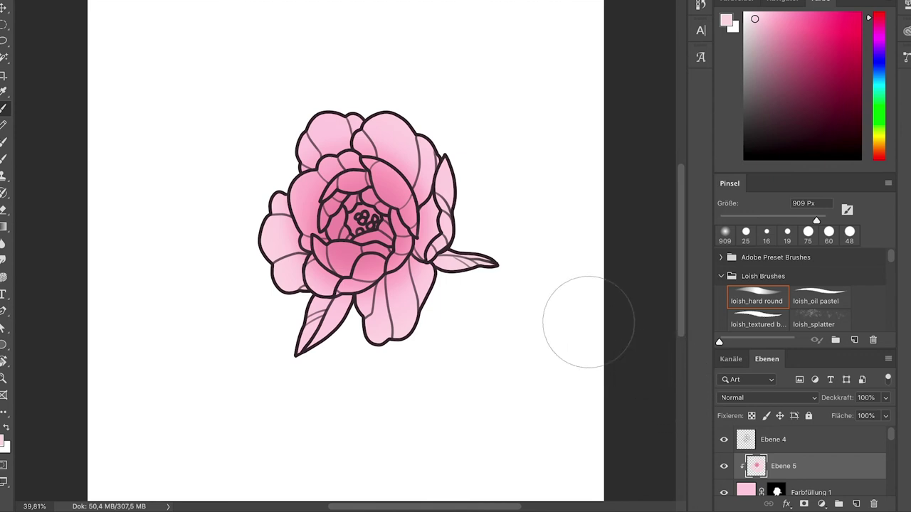
- Add another clipped layer above the soft shading and set its blend mode to Multiplizieren
left_click(856, 504, "alt")
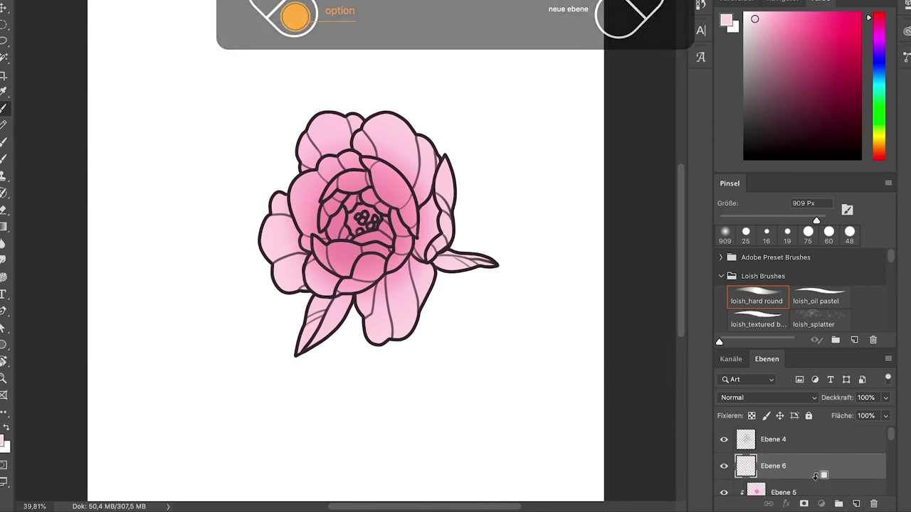
left_click(765, 397)
left_click(744, 433)
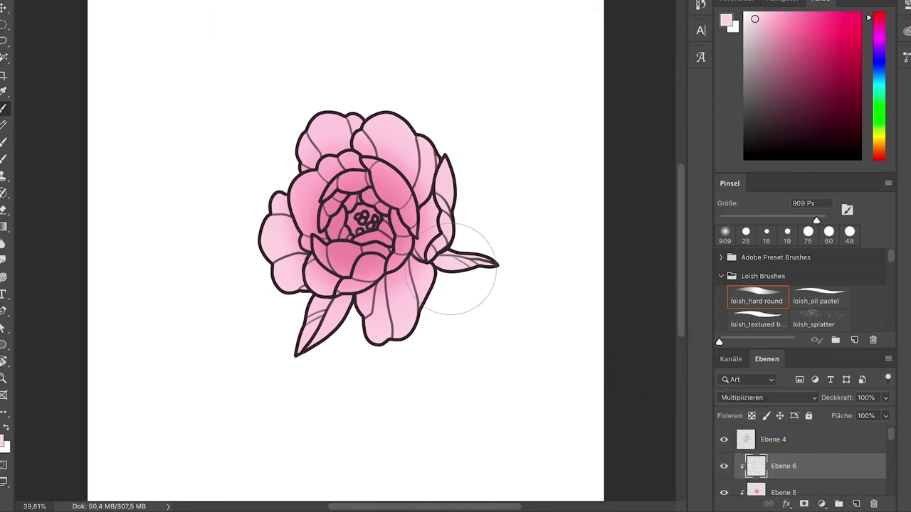
- Paint a shadow behind the large folded inner petal in the sampled petal pink with a hard 54 px brush
left_click(379, 132, "alt")
left_click(758, 297)
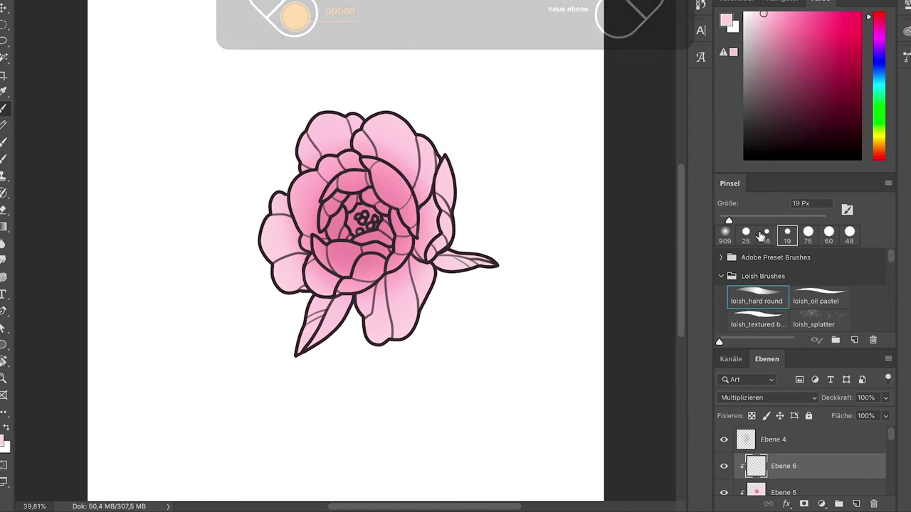
left_click(747, 219)
key("super+plus")
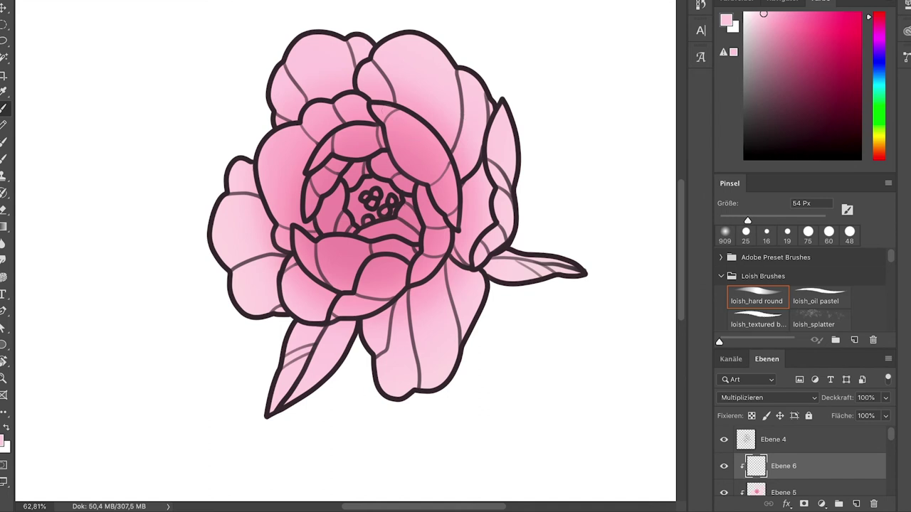
mouse_move(370, 103)
left_mouse_down()
mouse_move(455, 171)
mouse_move(463, 238)
left_mouse_up()
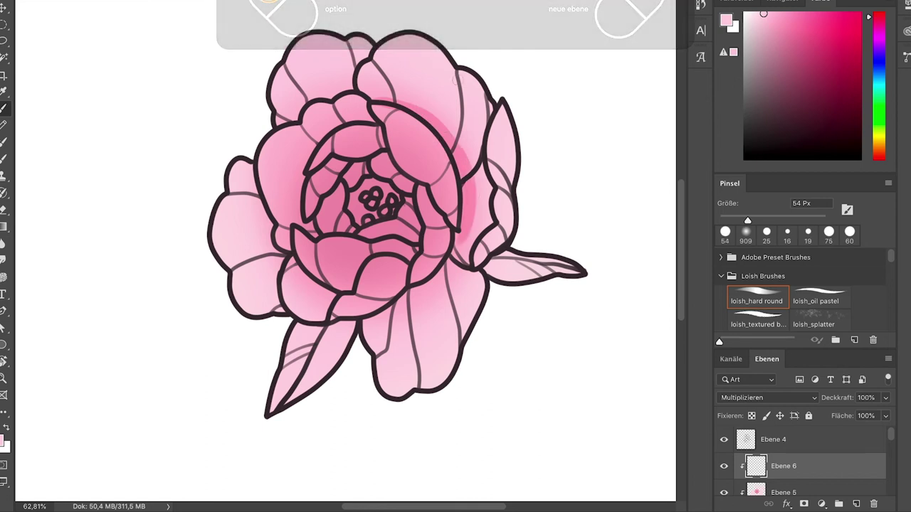
mouse_move(476, 118)
left_mouse_down()
mouse_move(471, 169)
mouse_move(488, 196)
left_mouse_up()
- Choose a darker muted pink and paint stronger shadows on the right back petals around the folded inner petal
left_click(770, 29)
left_click(774, 36)
left_click_drag(480, 90, 464, 175)
key("super+z")
left_click_drag(483, 87, 462, 171)
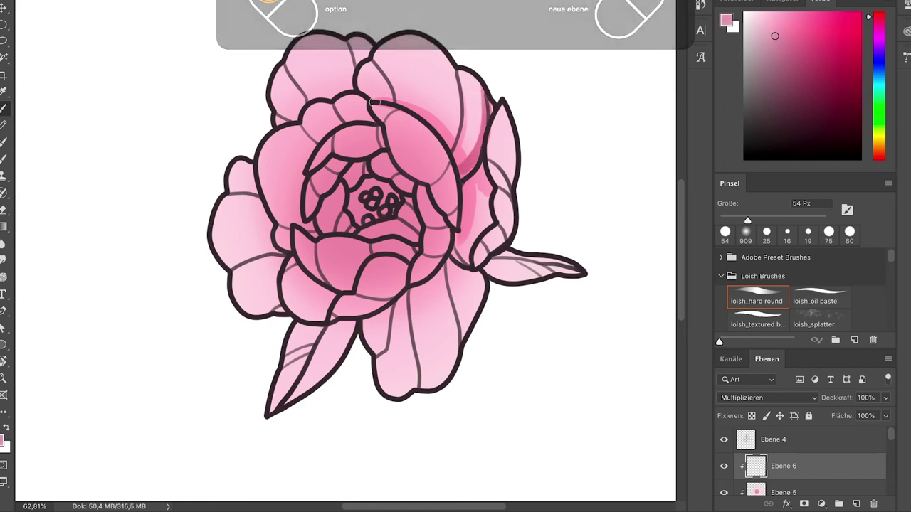
left_click_drag(375, 101, 455, 153)
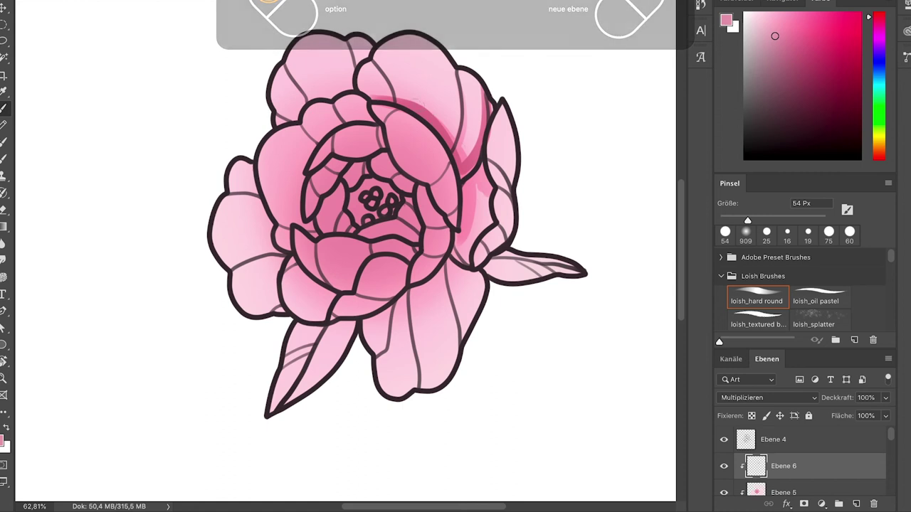
mouse_move(464, 188)
left_mouse_down()
mouse_move(473, 253)
mouse_move(483, 185)
mouse_move(476, 215)
left_mouse_up()
- Paint darker pink shadows along the bottom petal's folds, beneath the front petals and around the stamens in the centre
left_click_drag(446, 249, 463, 347)
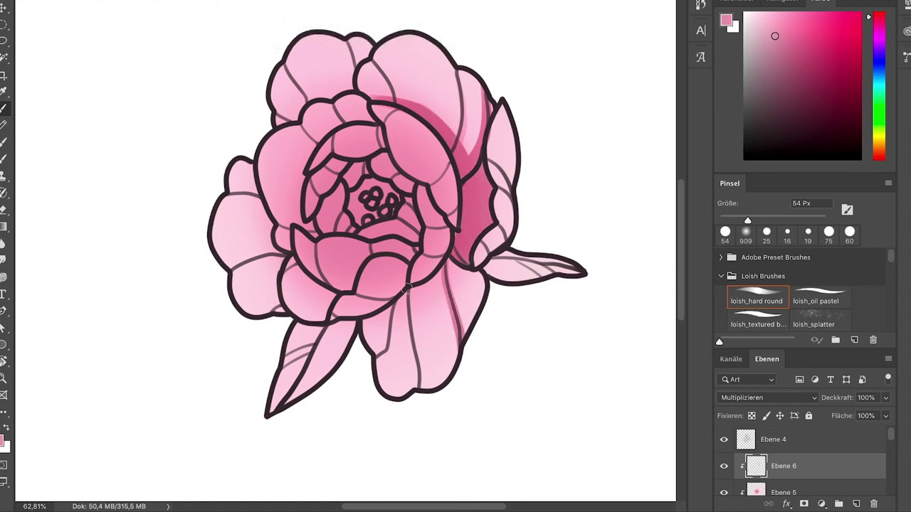
left_click_drag(419, 390, 409, 326)
mouse_move(329, 322)
left_mouse_down()
mouse_move(389, 305)
mouse_move(413, 253)
mouse_move(358, 236)
mouse_move(406, 221)
left_mouse_up()
mouse_move(364, 241)
left_mouse_down()
mouse_move(390, 244)
mouse_move(404, 211)
mouse_move(387, 183)
mouse_move(366, 180)
mouse_move(359, 219)
mouse_move(380, 228)
mouse_move(359, 203)
left_mouse_up()
mouse_move(380, 167)
left_mouse_down()
mouse_move(407, 178)
mouse_move(401, 202)
mouse_move(348, 182)
left_mouse_up()
left_click_drag(323, 217, 337, 165)
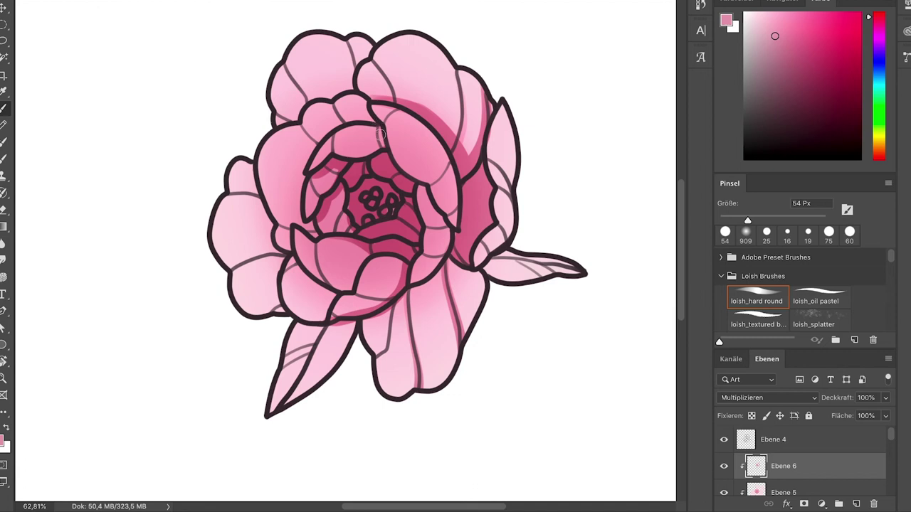
- Shade around the inner petal ring, under the front petals and at the base of the upper and left outer petals
mouse_move(380, 126)
left_mouse_down()
mouse_move(318, 136)
mouse_move(304, 206)
mouse_move(338, 298)
mouse_move(393, 299)
mouse_move(454, 260)
left_mouse_up()
mouse_move(287, 257)
left_mouse_down()
mouse_move(300, 329)
mouse_move(359, 327)
mouse_move(414, 297)
left_mouse_up()
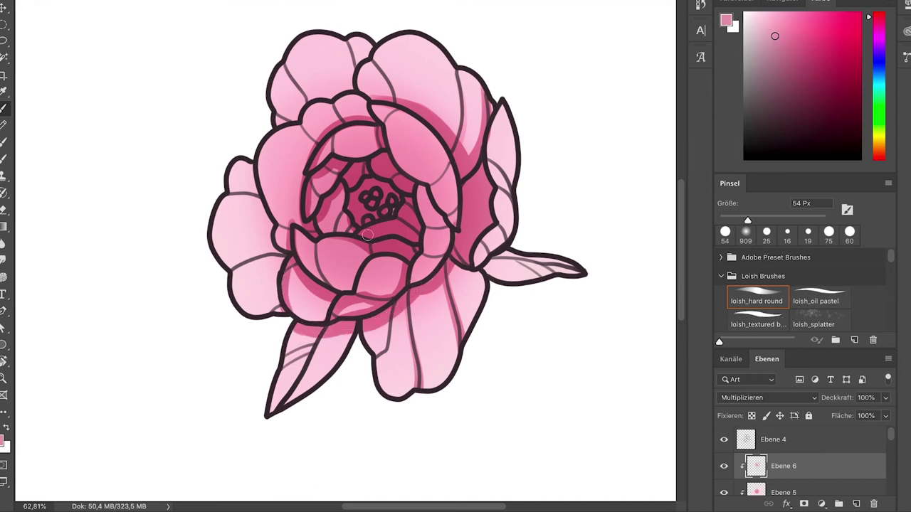
mouse_move(345, 75)
left_mouse_down()
mouse_move(371, 42)
mouse_move(366, 60)
mouse_move(395, 106)
left_mouse_up()
left_click_drag(268, 120, 343, 96)
left_click_drag(289, 104, 340, 80)
left_click_drag(256, 170, 284, 262)
- Reduce the opacity of the Multiplizieren shadow layer to 22%
left_click_drag(885, 398, 837, 420)
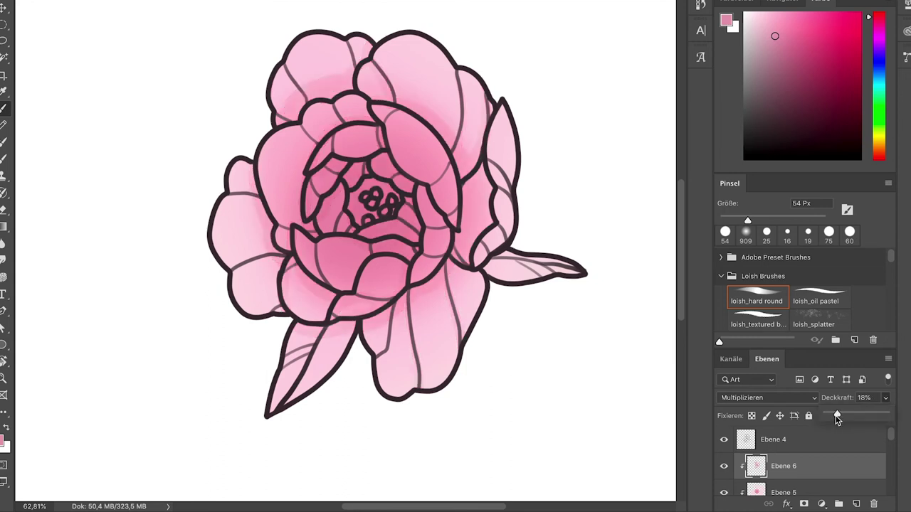
scroll(505, 295, "down", 4)
scroll(506, 295, "up", 2)
left_click(410, 302)
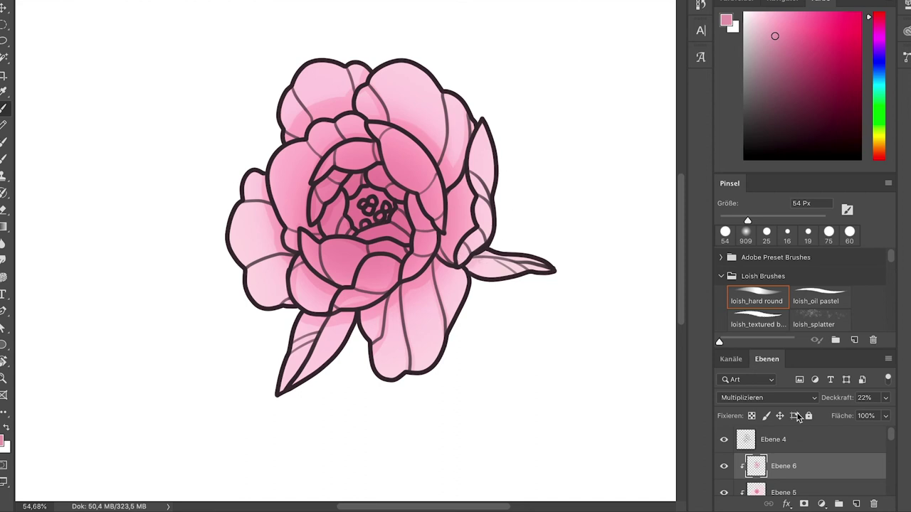
- Add a clipped layer above the shadows and colour the stamens in the flower's centre light yellow
left_click(856, 504, "alt")
left_click(812, 478, "alt")
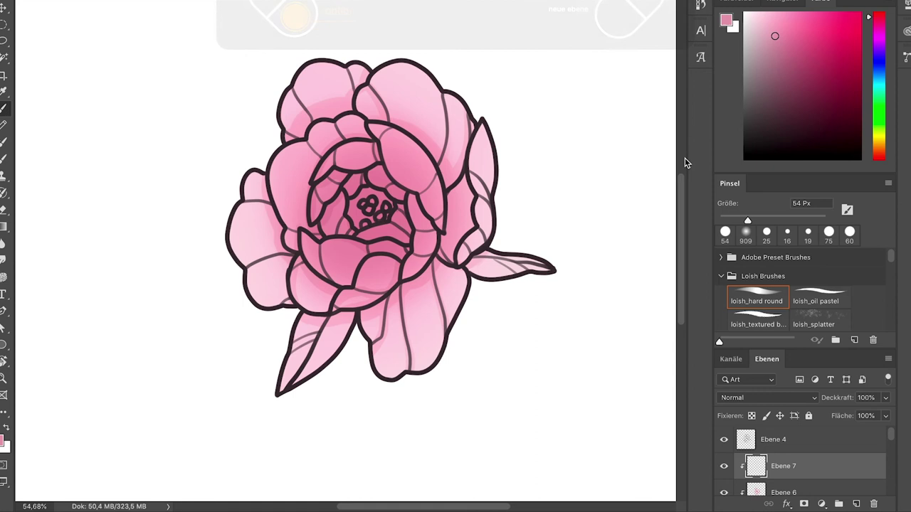
left_click(881, 146)
left_click(781, 22)
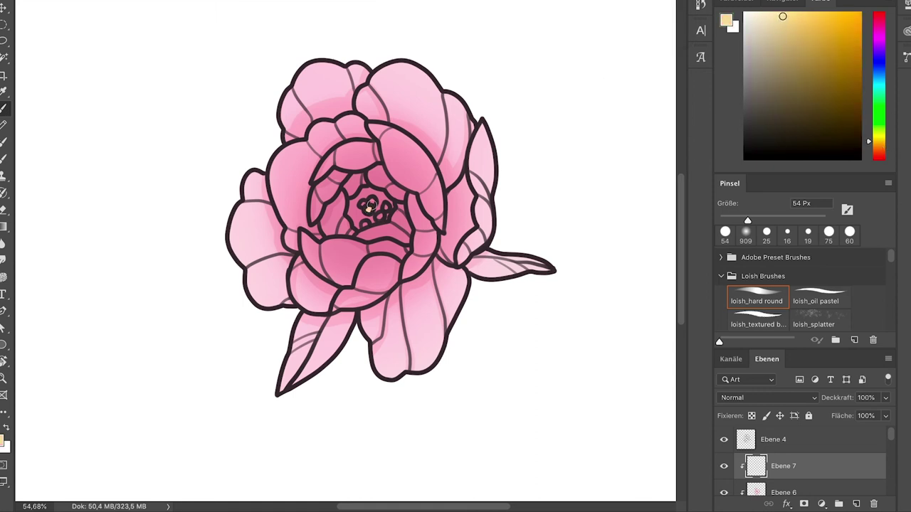
left_click(363, 206)
- Colour the right leaf in a muted dark green
left_click(880, 118)
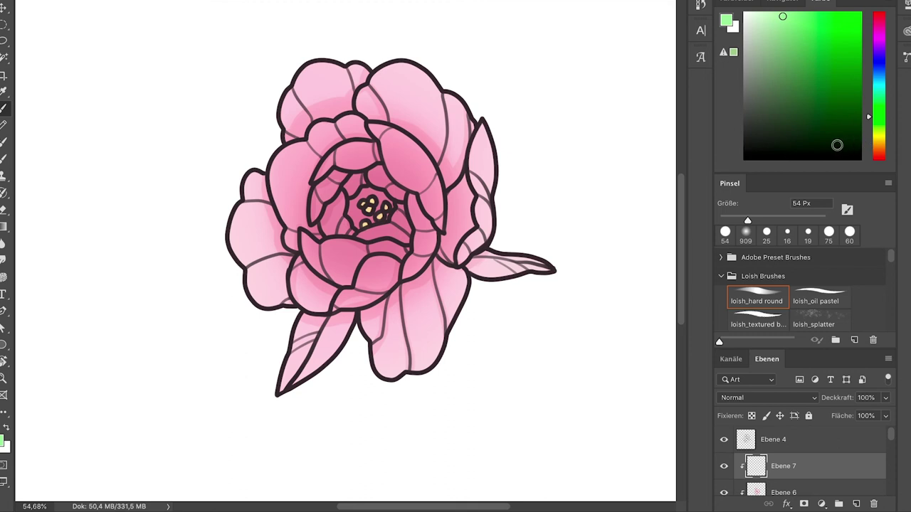
left_click(763, 77)
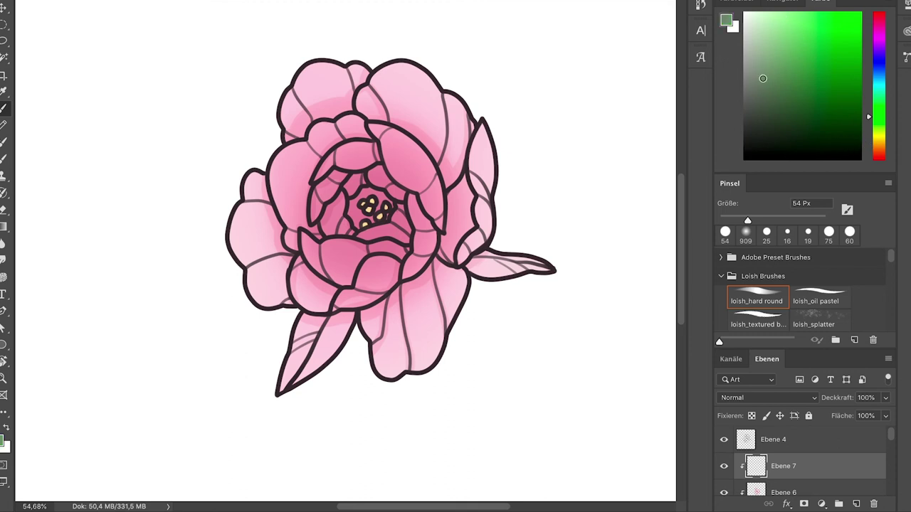
left_click_drag(755, 89, 753, 95)
mouse_move(510, 275)
left_mouse_down()
mouse_move(507, 292)
mouse_move(495, 266)
mouse_move(483, 264)
left_mouse_up()
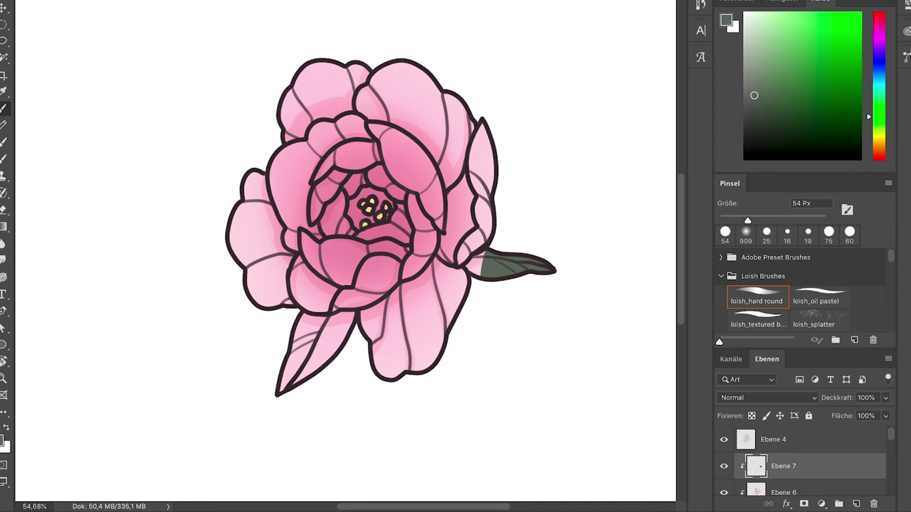
- Mix a grey-brown from the stamen yellow and colour both leaves with a 98 px brush
left_click(371, 209, "alt")
left_click_drag(752, 85, 758, 96)
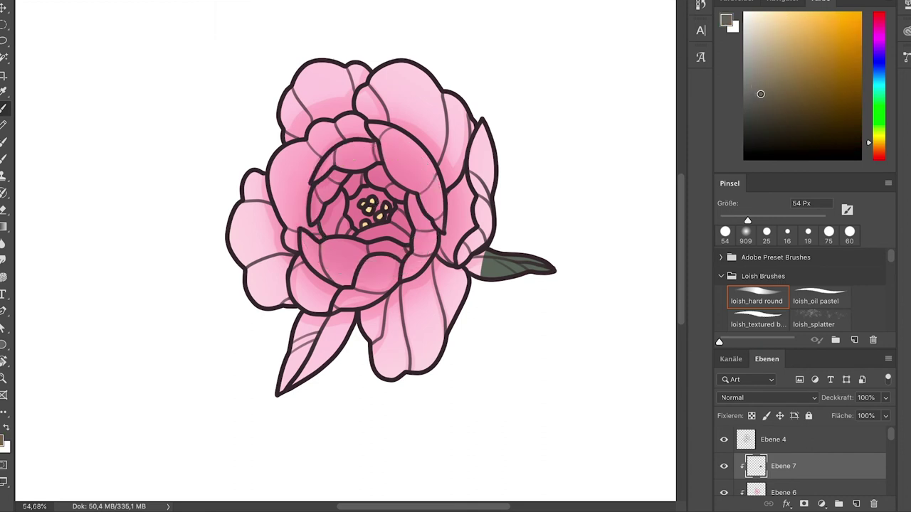
left_click(771, 221)
left_click_drag(523, 246, 474, 265)
mouse_move(318, 343)
left_mouse_down()
mouse_move(305, 325)
mouse_move(340, 320)
mouse_move(302, 366)
mouse_move(308, 394)
left_mouse_up()
- Shade the leaves along their midribs and beneath the petals in a slightly darker grey-brown
left_click(760, 101)
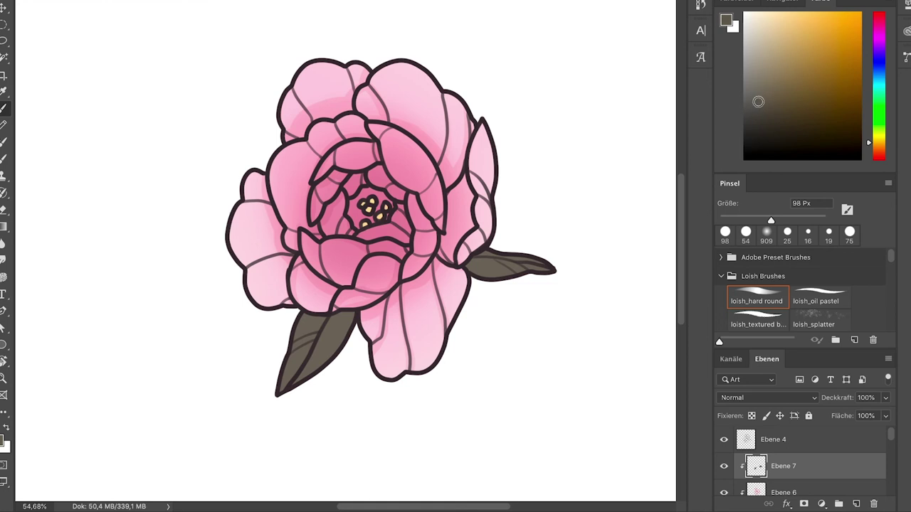
mouse_move(489, 259)
left_mouse_down()
mouse_move(505, 252)
mouse_move(477, 261)
mouse_move(519, 268)
left_mouse_up()
mouse_move(303, 351)
left_mouse_down()
mouse_move(311, 330)
mouse_move(288, 367)
mouse_move(324, 322)
mouse_move(284, 373)
mouse_move(323, 321)
left_mouse_up()
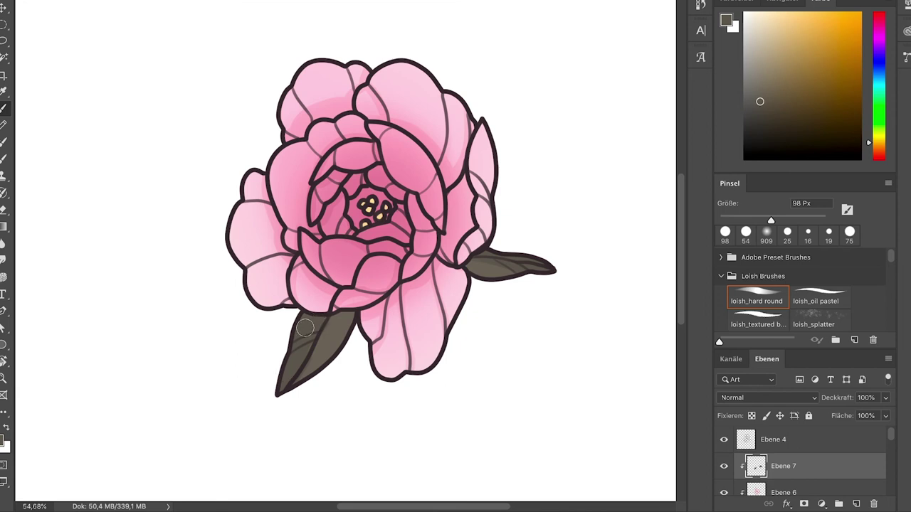
left_click_drag(353, 324, 326, 340)
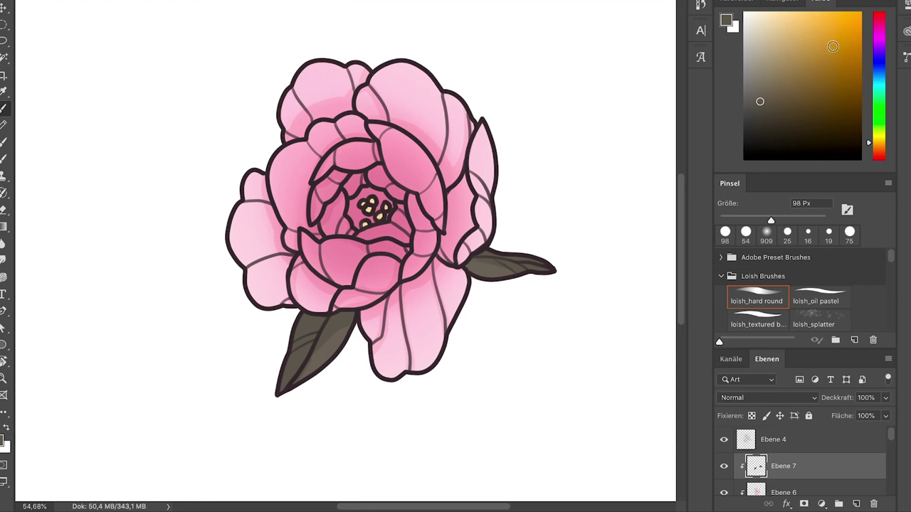
- Add a clipped layer above the leaf colours and dot the petals with small near-white pink highlights using a 58 px brush
left_click(857, 504)
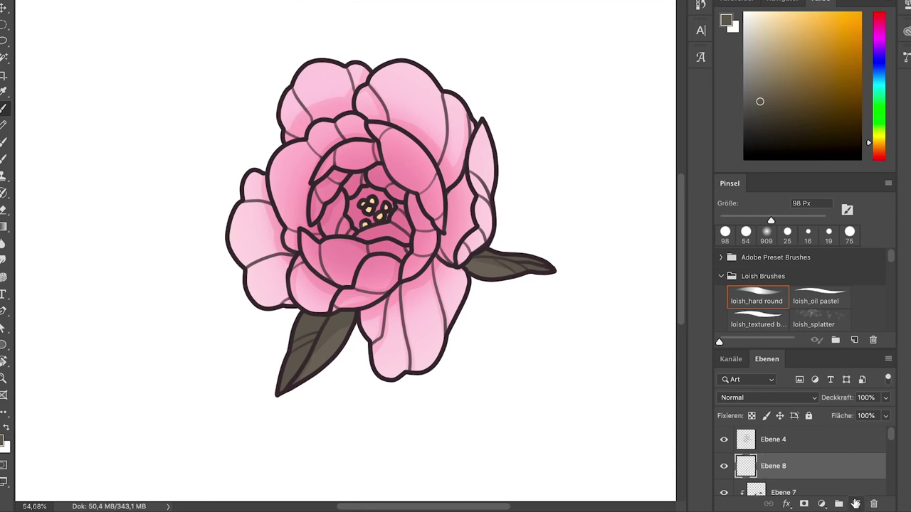
left_click(839, 478, "alt")
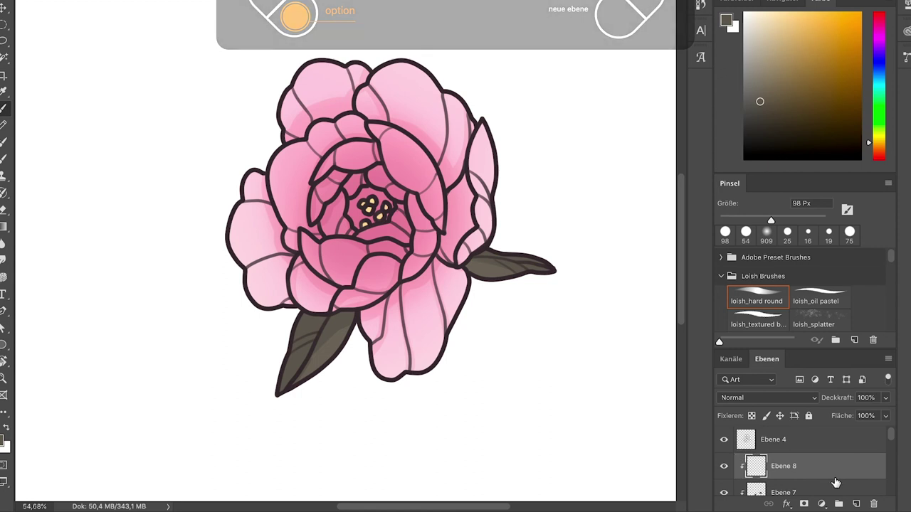
left_click(400, 76, "alt")
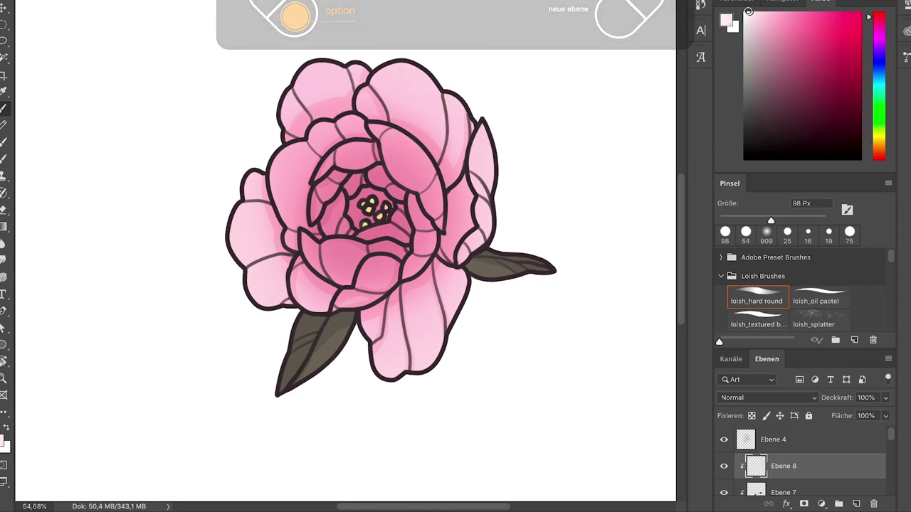
left_click_drag(771, 220, 749, 220)
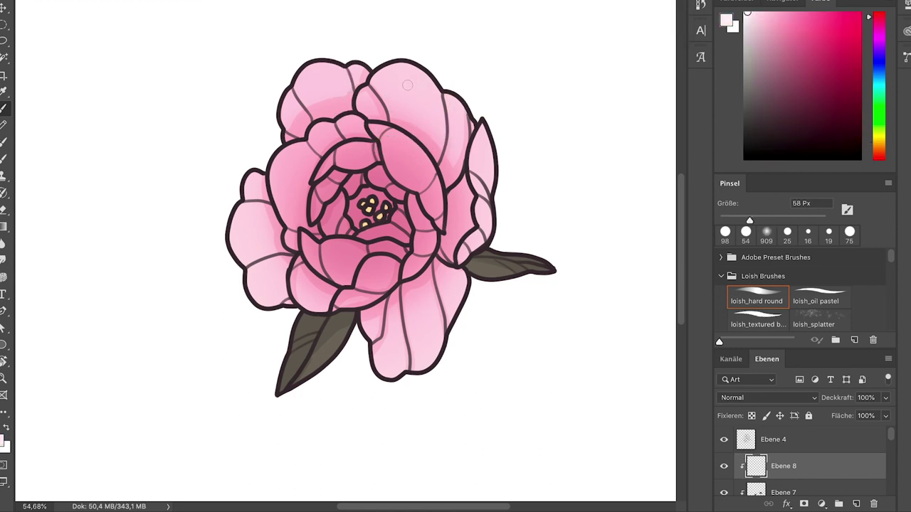
left_click_drag(407, 86, 426, 106)
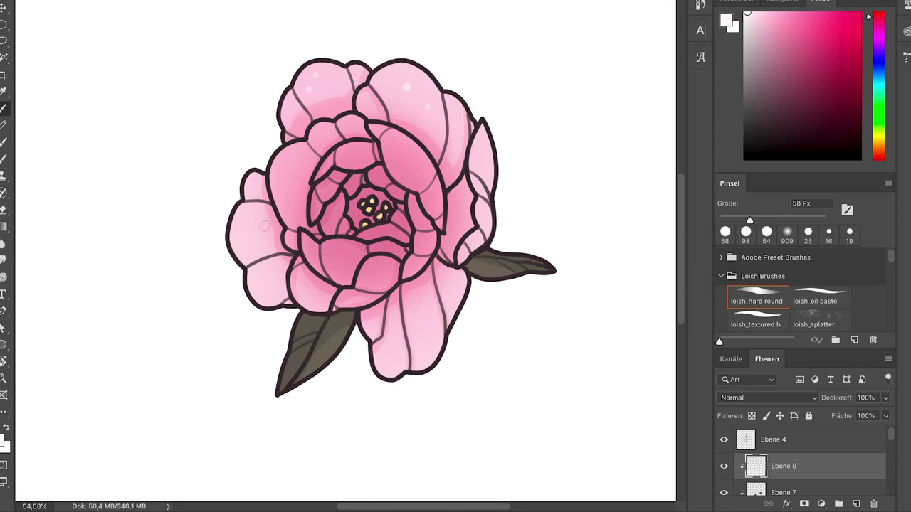
left_click_drag(254, 215, 278, 311)
scroll(327, 313, "down", 8)
scroll(327, 313, "up", 6)
scroll(326, 314, "down", 2)
scroll(328, 321, "up", 4)
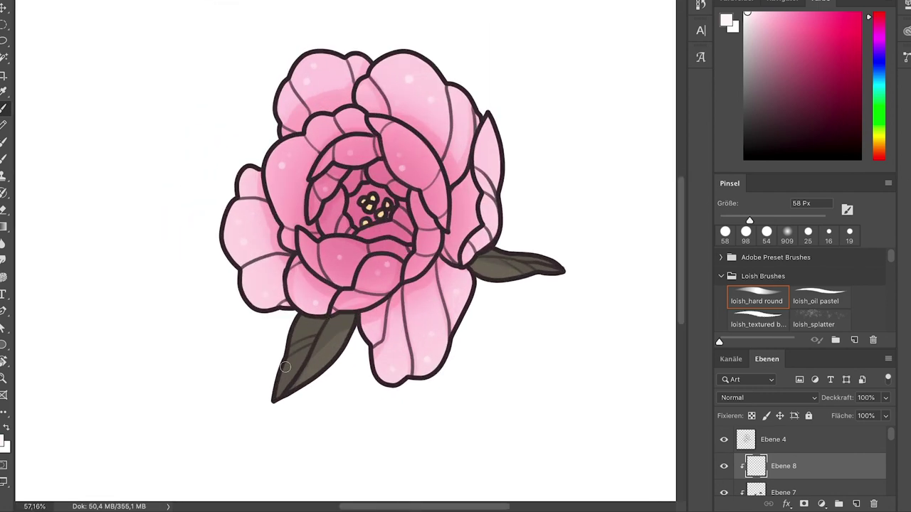
- Sample the deep pink at the flower's centre, darken it and paint the area around the stamens with a 58 px brush
left_click(358, 208, "alt")
left_click(791, 61)
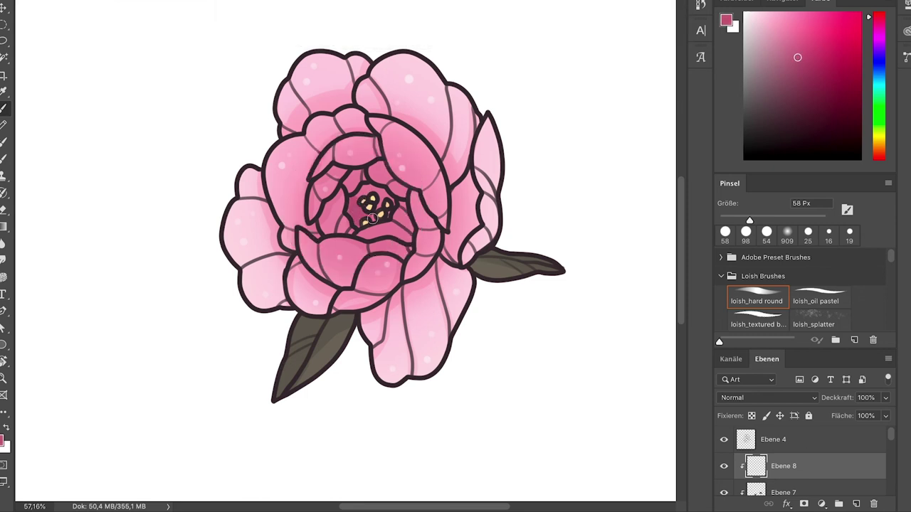
left_click_drag(366, 190, 382, 196)
left_click(366, 204)
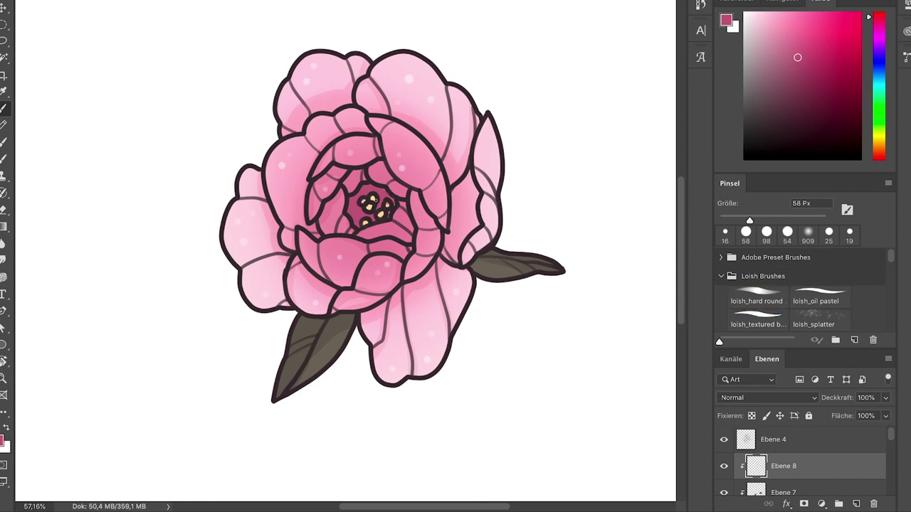
left_click_drag(375, 190, 381, 192)
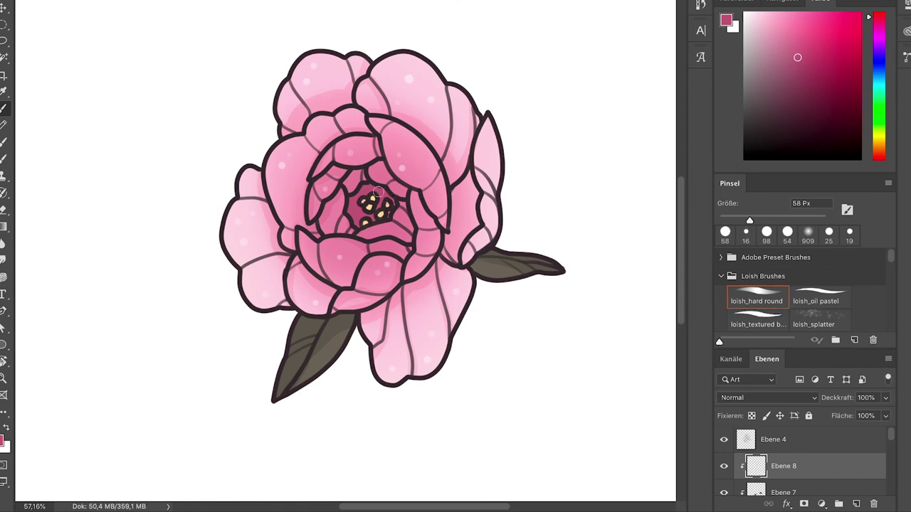
left_click_drag(797, 57, 796, 68)
mouse_move(350, 195)
left_mouse_down()
mouse_move(355, 222)
mouse_move(381, 219)
mouse_move(359, 198)
mouse_move(367, 188)
mouse_move(388, 196)
left_mouse_up()
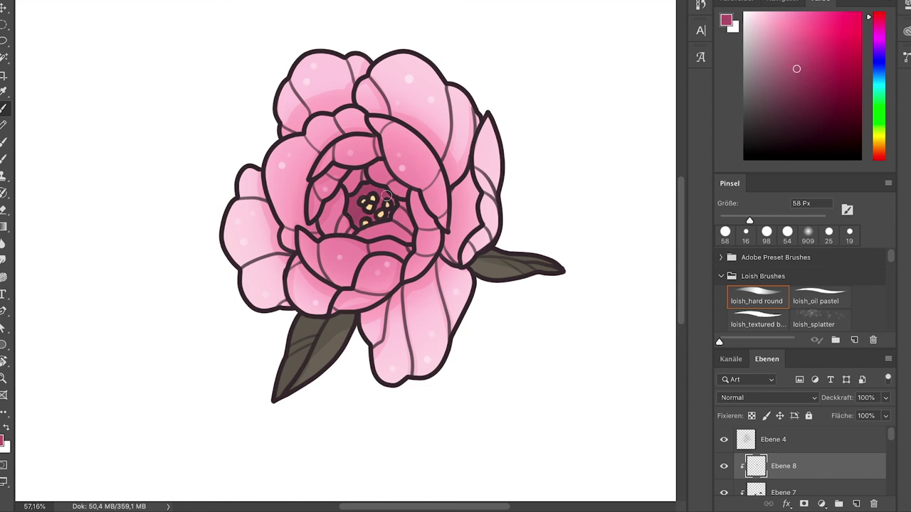
- Add a new layer above the linework layer Ebene 4 and clip it to the linework
key("super+0")
left_click(839, 448)
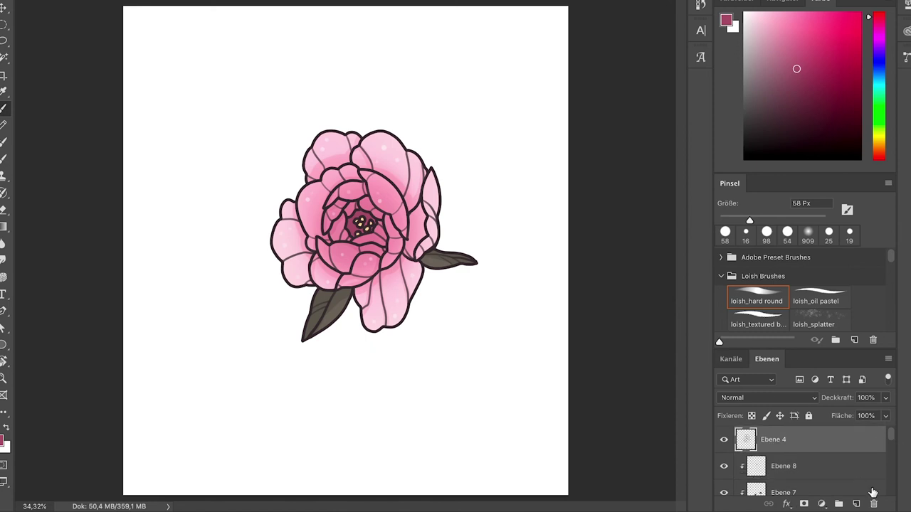
left_click(857, 504)
left_click(813, 452, "alt")
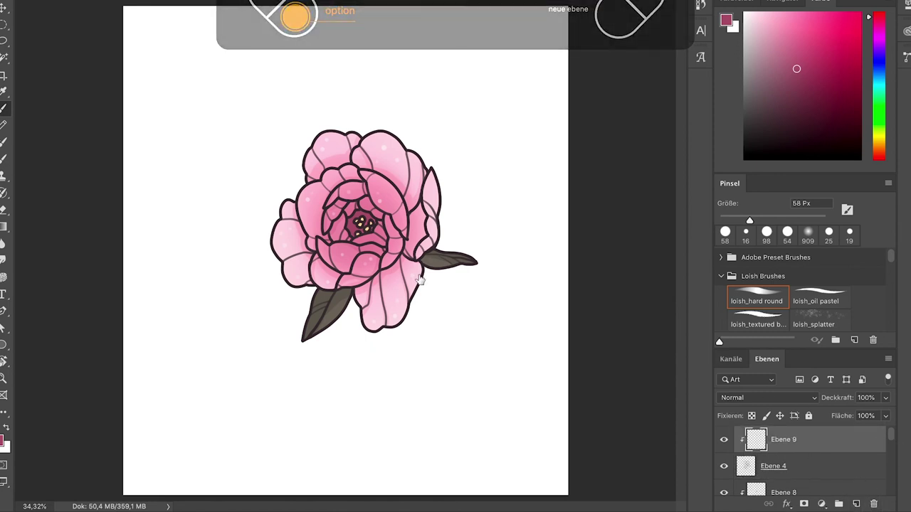
- Recolour the inner petal outlines in a dark plum on the clipped layer with a 264 px brush
key("super+plus")
mouse_move(794, 81)
left_mouse_down()
mouse_move(800, 50)
mouse_move(788, 98)
left_mouse_up()
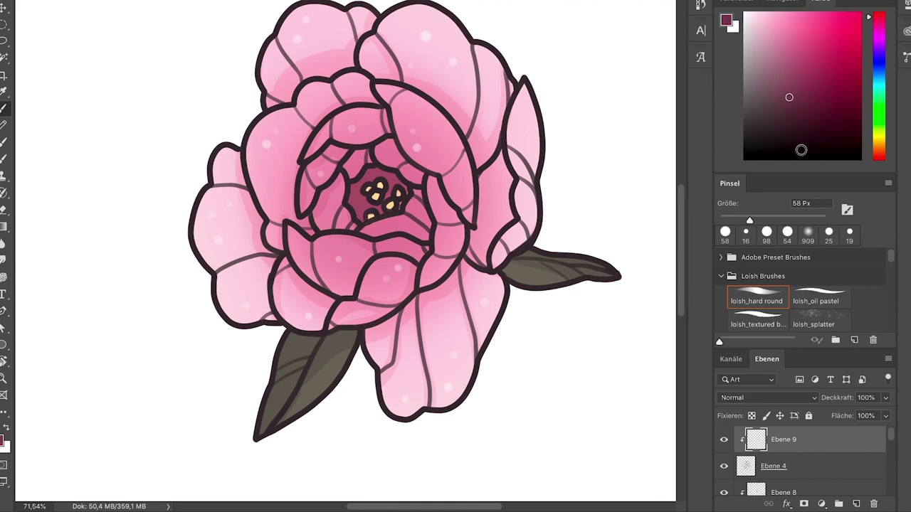
scroll(466, 220, "up", 5)
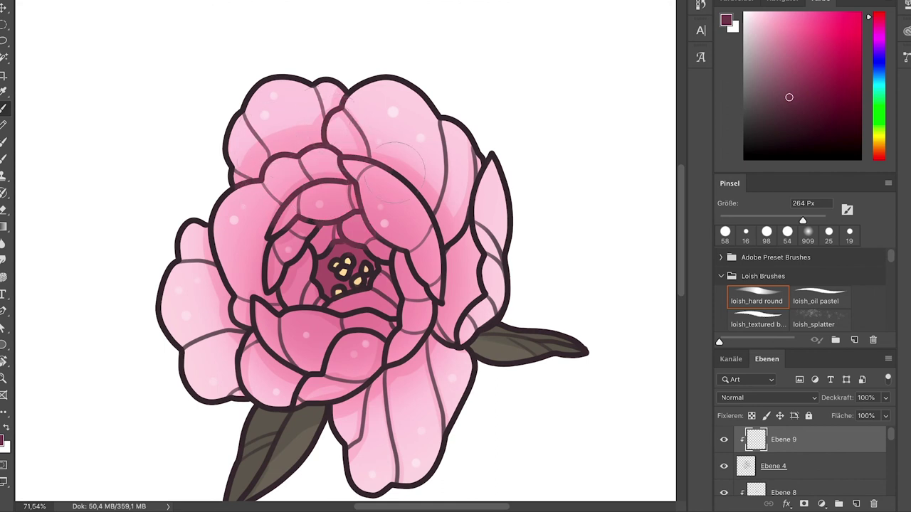
mouse_move(455, 182)
left_mouse_down()
mouse_move(484, 214)
mouse_move(448, 341)
mouse_move(456, 274)
left_mouse_up()
scroll(450, 271, "down", 2)
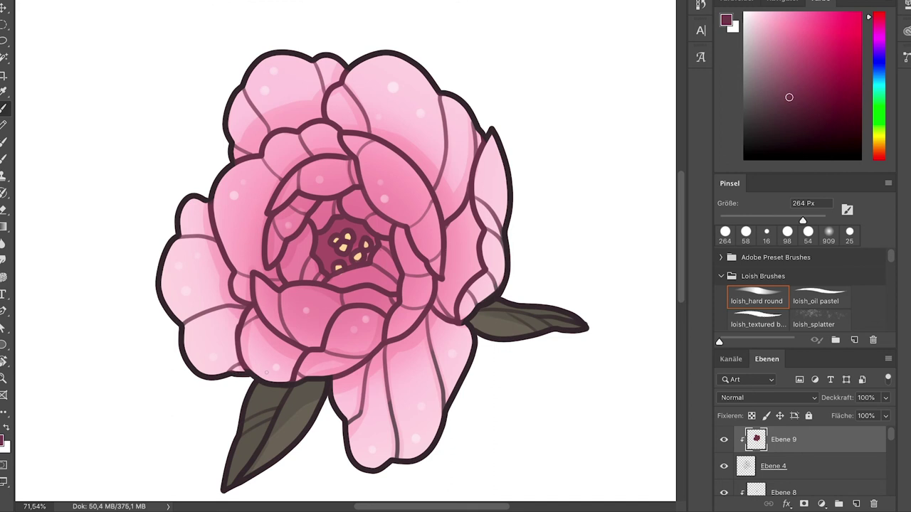
key("alt")
scroll(385, 420, "down", 6)
scroll(384, 420, "up", 2)
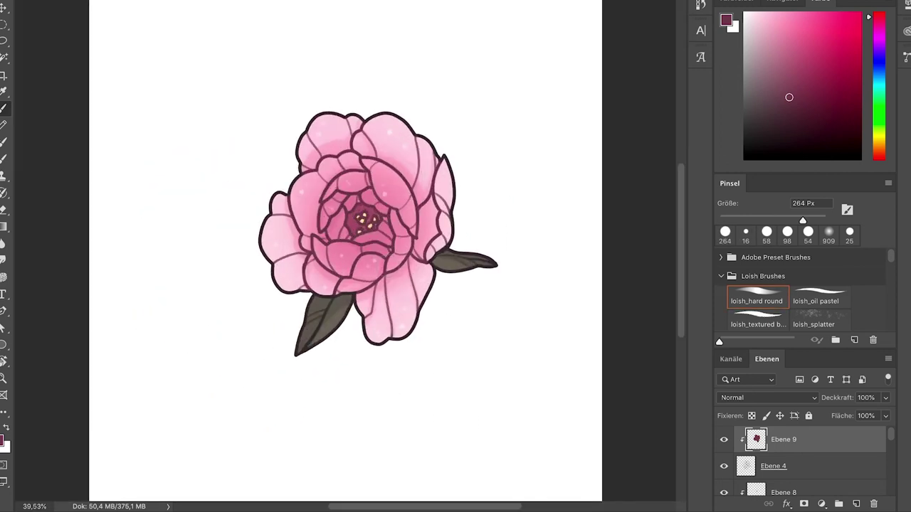
scroll(383, 270, "up", 3)
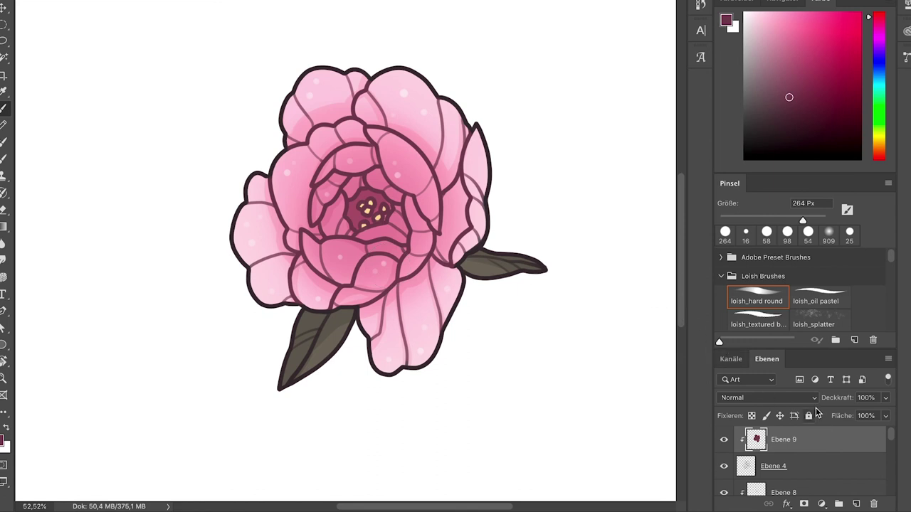
- Examine the overall effect of the coloured peony and its recoloured outlines on the canvas
left_click(828, 233)
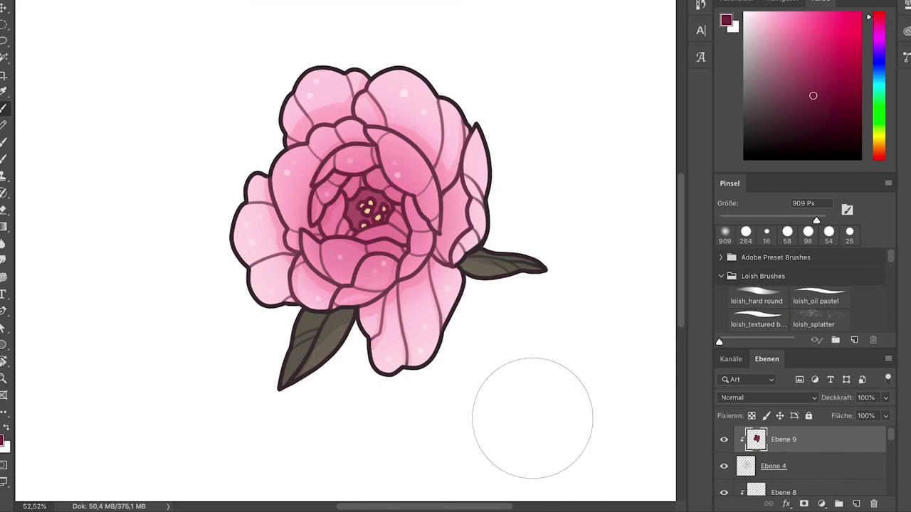
scroll(500, 399, "down", 2)
scroll(500, 399, "down", 2)
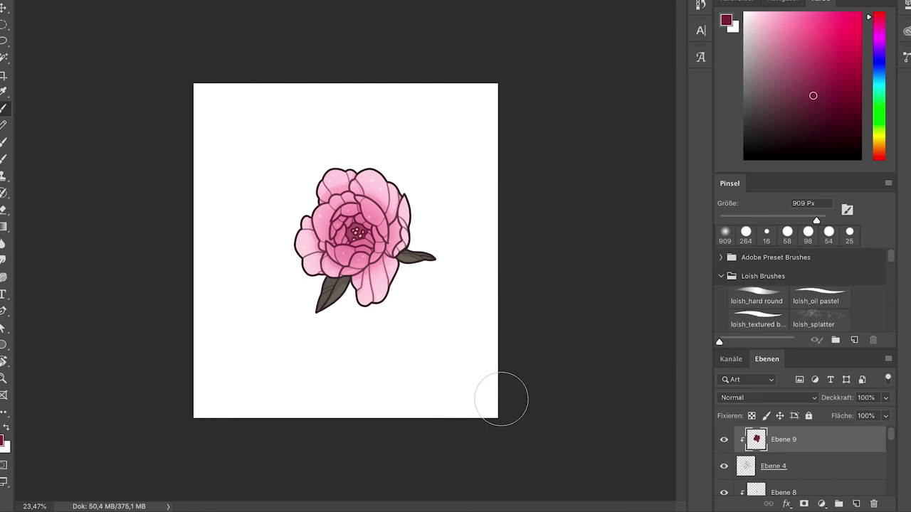
scroll(500, 399, "up", 3)
scroll(500, 398, "down", 4)
key("bracketleft")
key("bracketleft")
key("bracketleft")
key("bracketleft")
key("bracketleft")
key("bracketleft")
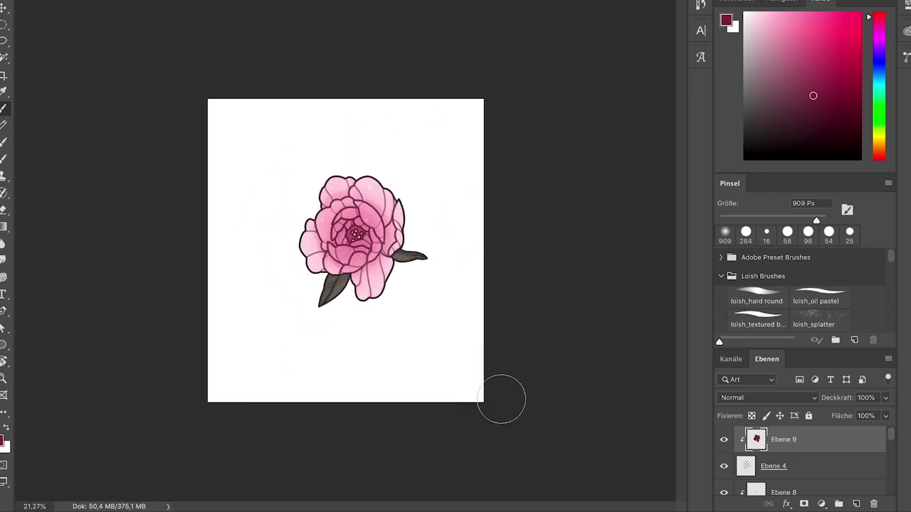
scroll(501, 398, "down", 1)
scroll(501, 398, "up", 2)
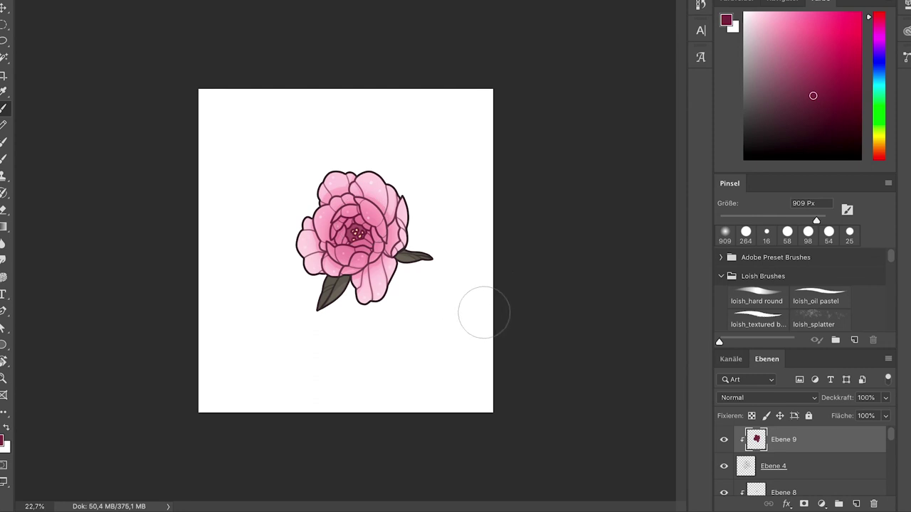
- Insert a solid colour fill layer above Ebene 1 as the background and try a pale mint green for it
left_click_drag(891, 436, 895, 465)
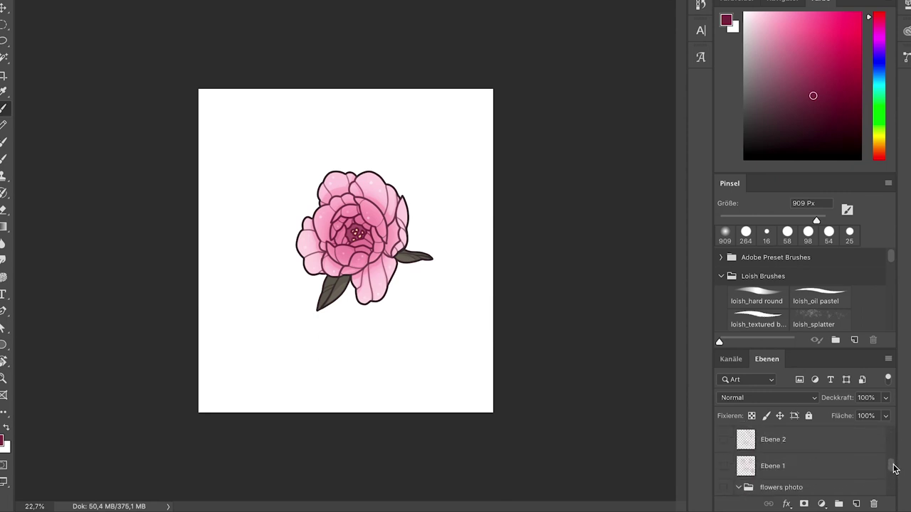
left_click(821, 475)
left_click(823, 506)
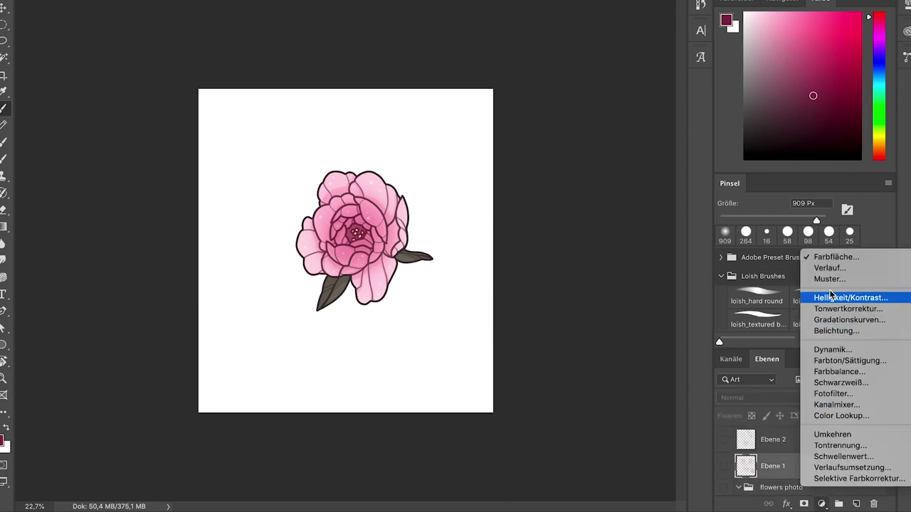
left_click(818, 254)
mouse_move(563, 278)
left_mouse_down()
mouse_move(565, 244)
mouse_move(576, 246)
left_mouse_up()
left_click(728, 331)
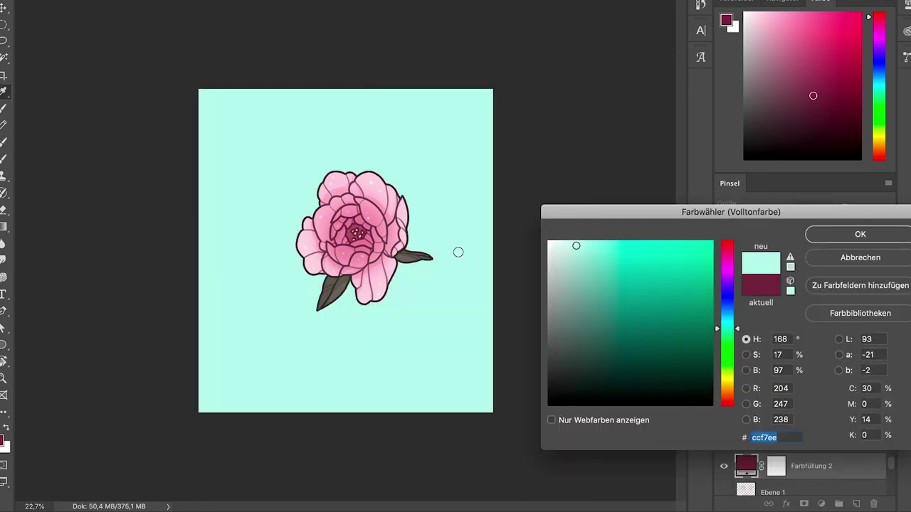
- Sample tones from the artwork for the background fill and settle on a light pink
left_click(412, 251)
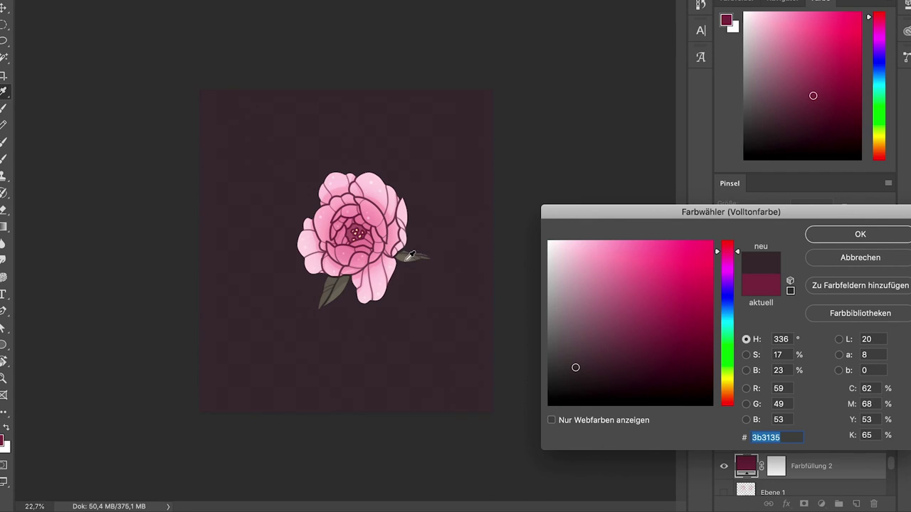
left_click(405, 256)
mouse_move(584, 260)
left_mouse_down()
mouse_move(569, 244)
mouse_move(579, 254)
left_mouse_up()
left_click(727, 263)
mouse_move(727, 255)
left_mouse_down()
mouse_move(727, 306)
mouse_move(726, 252)
mouse_move(718, 248)
left_mouse_up()
left_click_drag(563, 249, 570, 244)
left_click(819, 237)
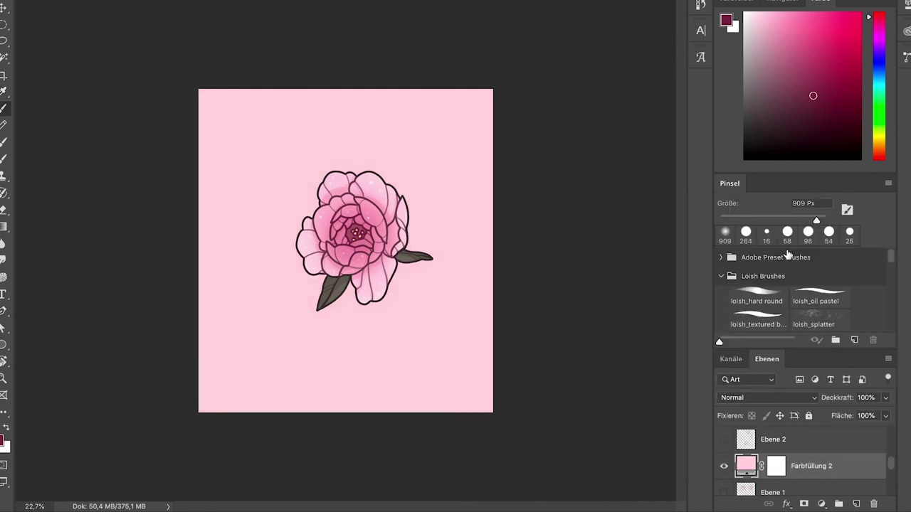
scroll(370, 267, "up", 5)
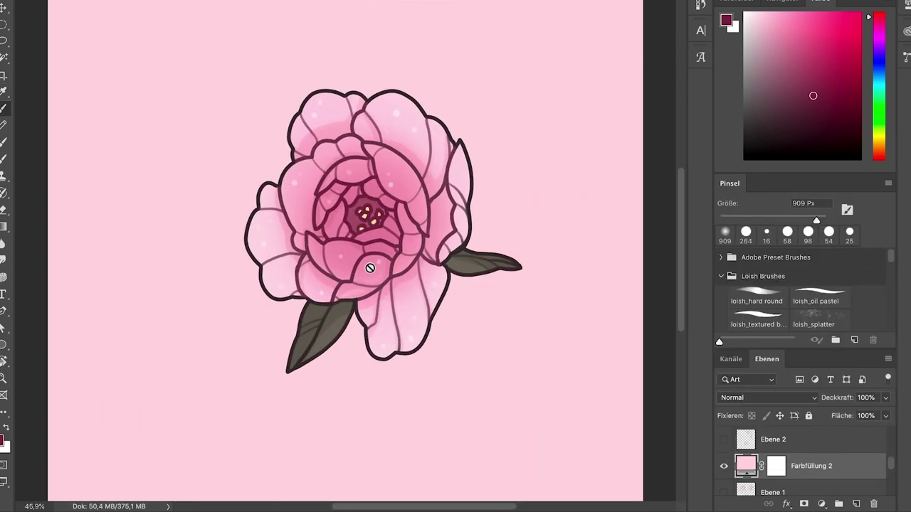